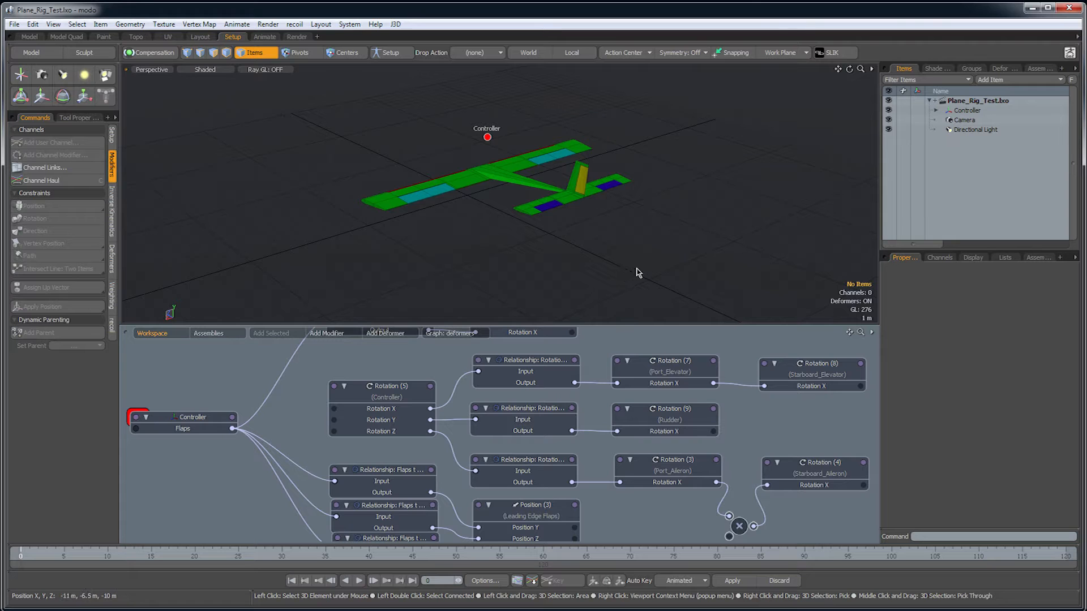
Examine the plane rig in the viewport by picking the Controller and the port and starboard ailerons.
alt+drag(588, 259, 561, 277)
mouse_move(428, 221)
alt+mouse_down()
mouse_move(491, 209)
mouse_move(496, 195)
mouse_move(468, 193)
mouse_move(480, 155)
mouse_move(534, 221)
mouse_move(467, 212)
mouse_move(444, 225)
alt+mouse_up()
click(451, 156)
key(e)
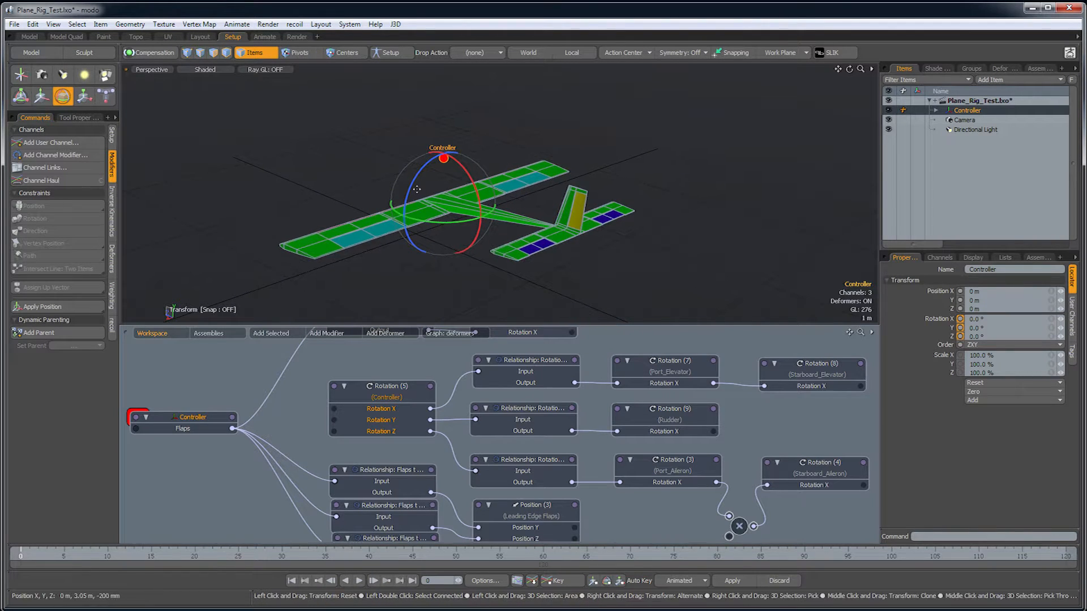
key(space)
alt+drag(370, 169, 375, 227)
click(378, 236)
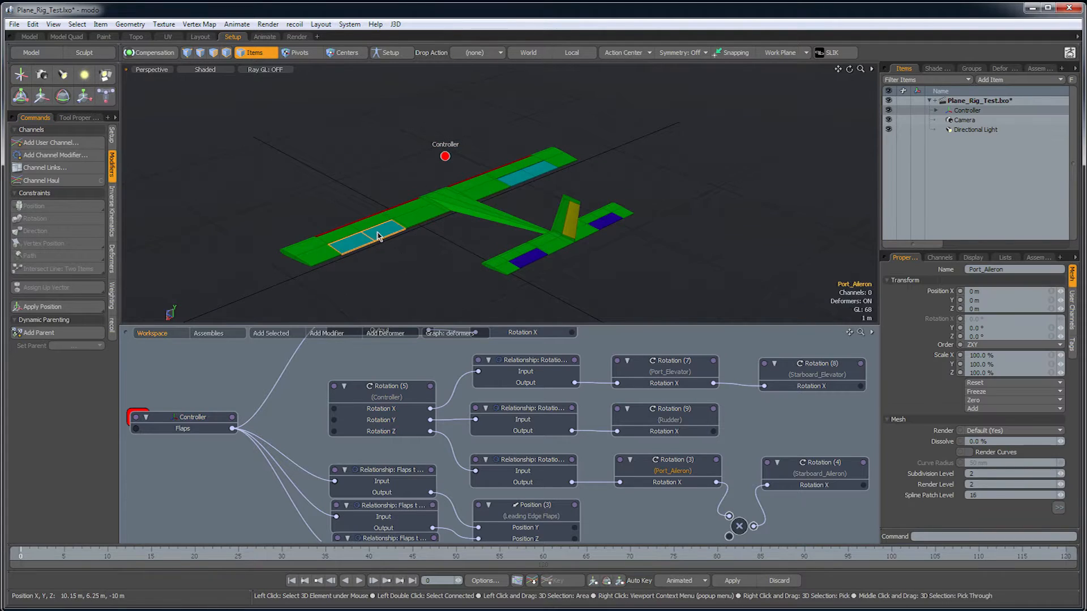
click(526, 174)
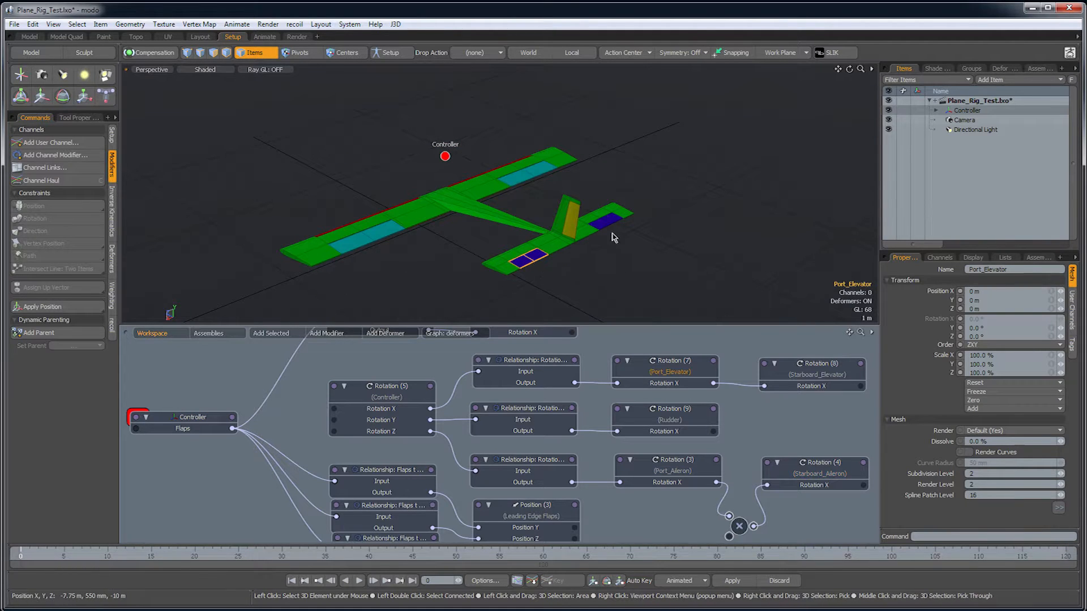
Rotate the Controller about its axes to test the control surfaces, undo the rotation and deselect everything.
click(445, 156)
key(e)
alt+drag(445, 164, 452, 167)
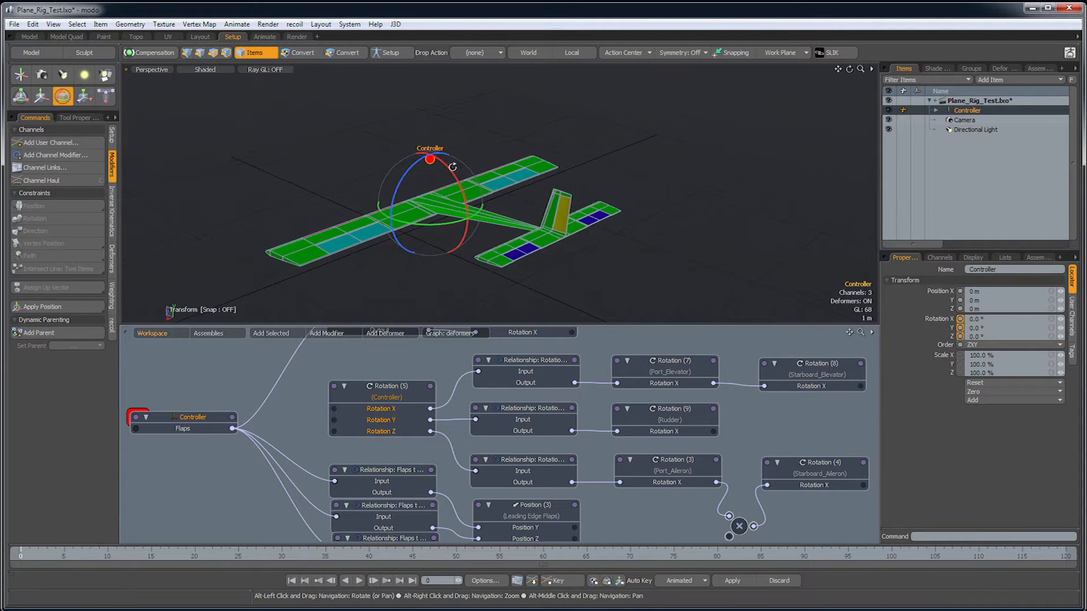
mouse_move(468, 211)
mouse_down()
mouse_move(464, 248)
mouse_move(466, 225)
mouse_up()
drag(460, 148, 471, 186)
key(ctrl+z)
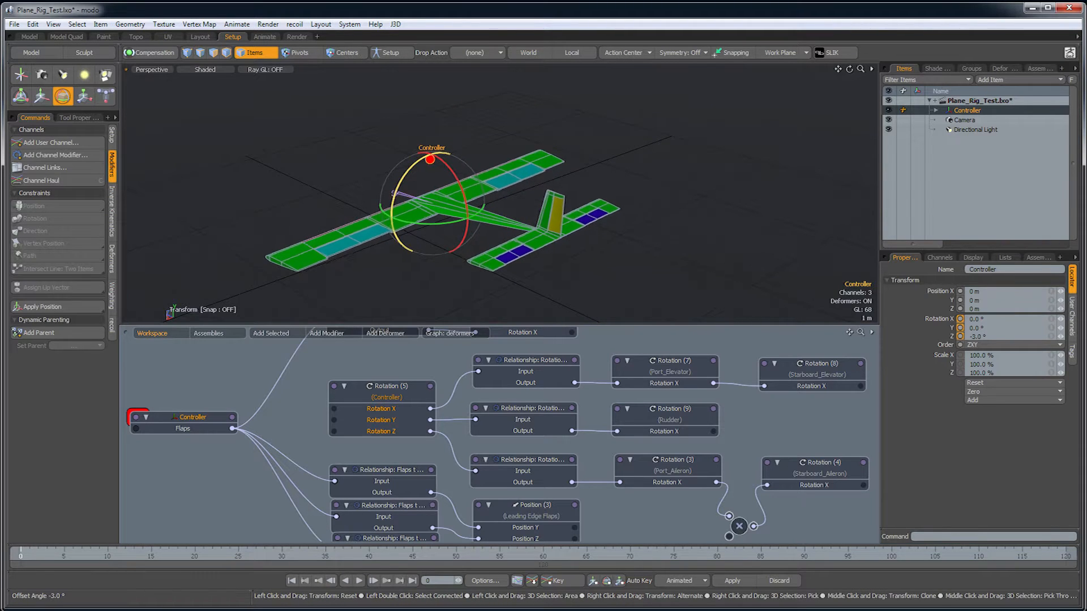
drag(388, 205, 430, 159)
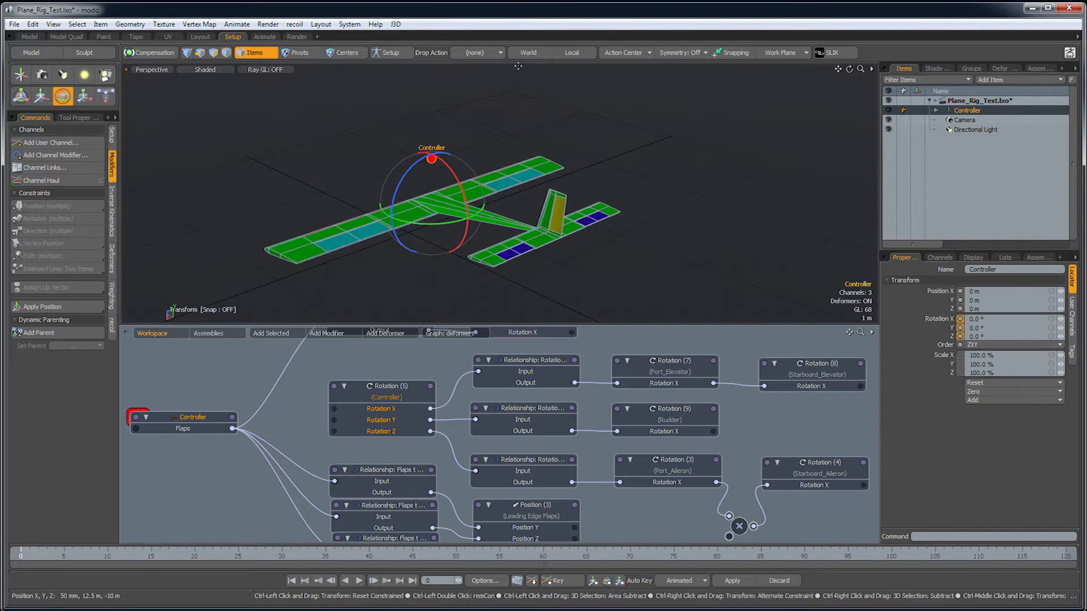
click(628, 188)
Examine the rig's node graph together with the aileron and elevator meshes that its rotation nodes drive.
scroll(628, 188, down, 2)
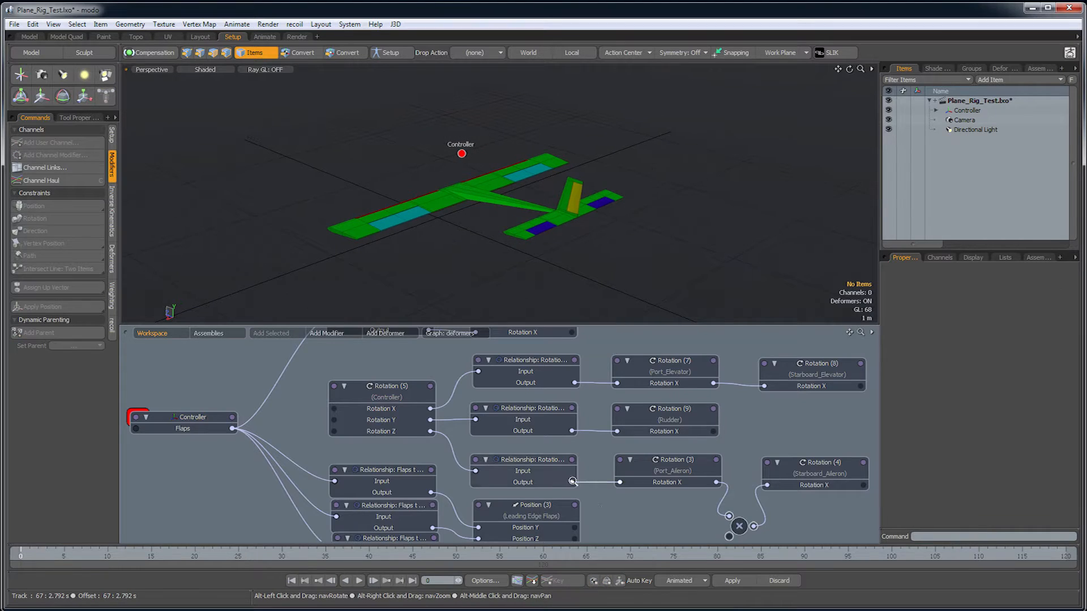
scroll(440, 443, down, 4)
scroll(440, 443, up, 4)
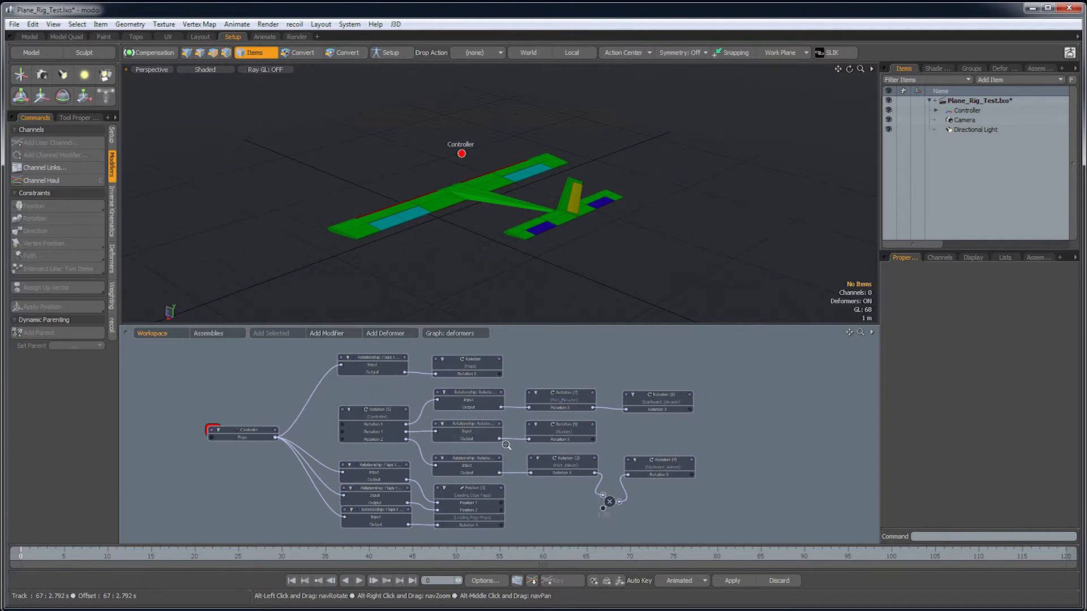
scroll(521, 460, down, 2)
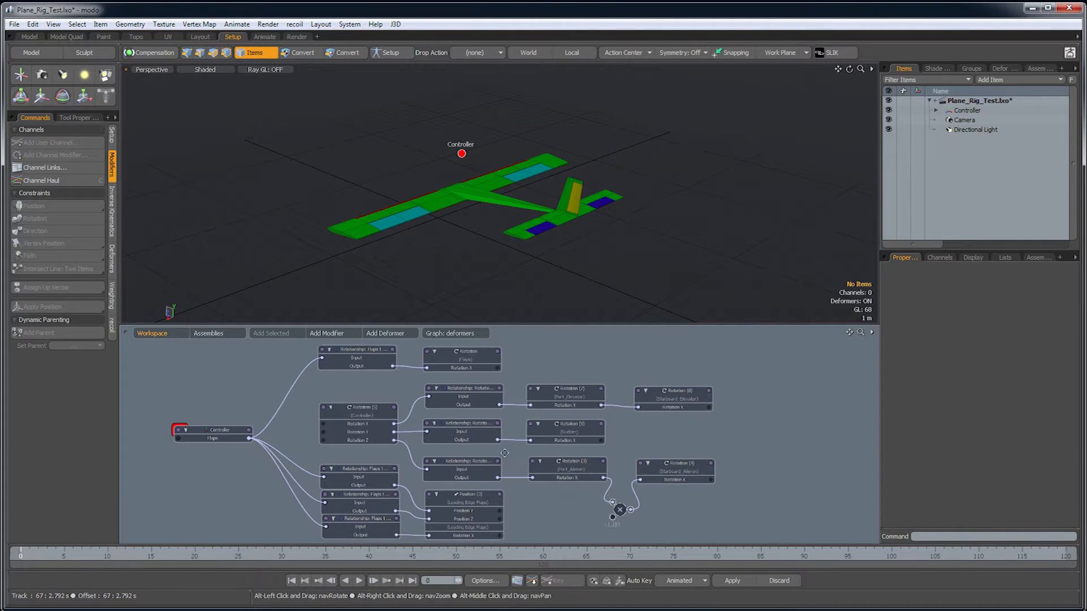
click(414, 220)
click(531, 177)
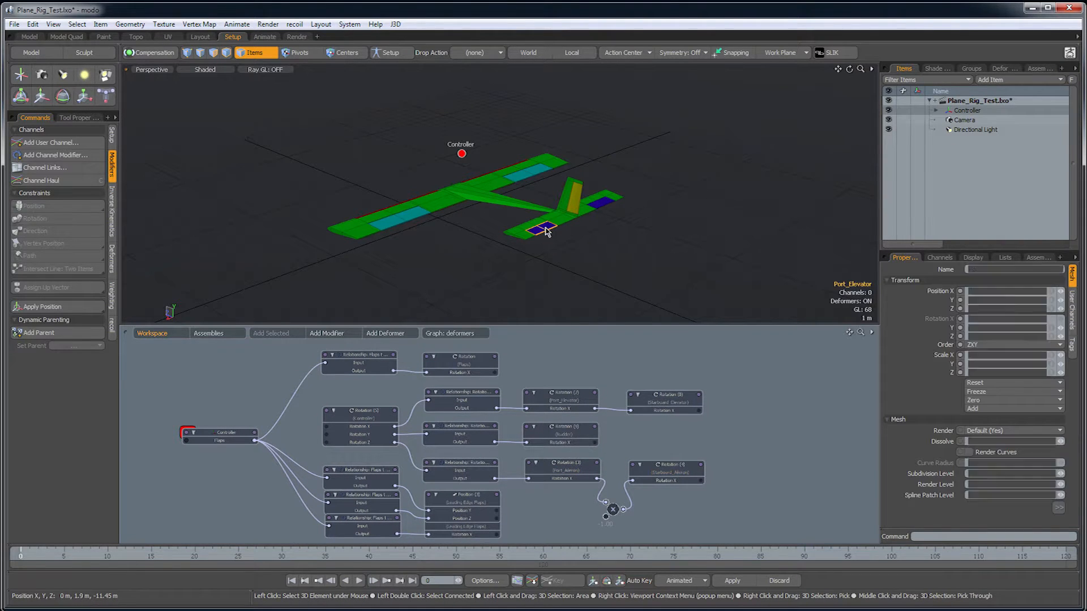
click(602, 204)
Stack the Port_Elevator and Starboard_Elevator rotation nodes apart from the graph and disconnect their Rotation X inputs.
scroll(616, 419, up, 2)
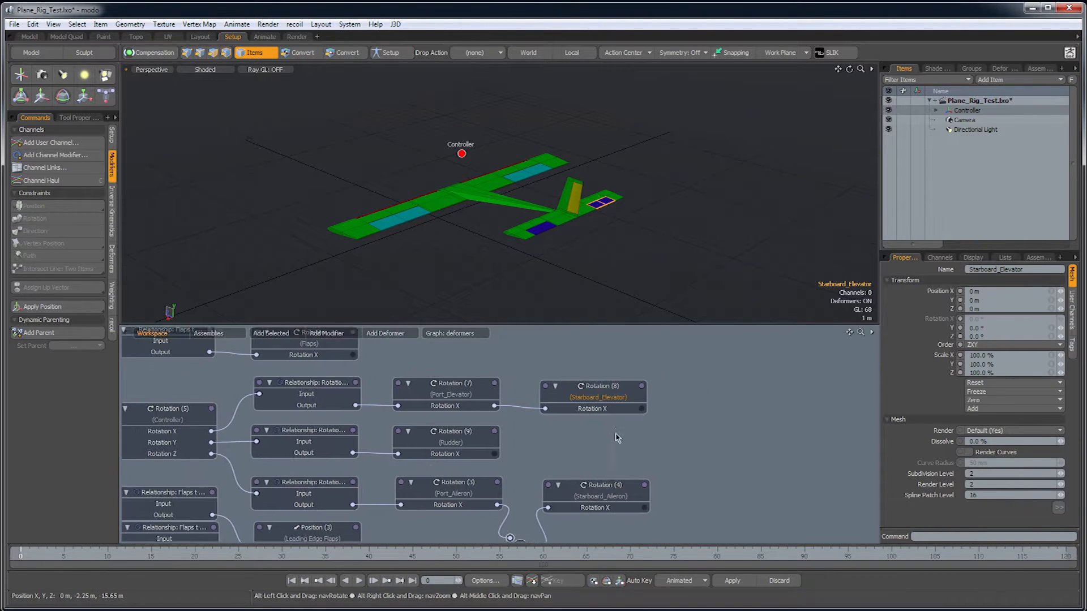
click(616, 439)
drag(608, 391, 682, 387)
drag(446, 395, 669, 341)
click(617, 358)
click(617, 405)
Stack the Port_Aileron rotation node above the Starboard_Aileron one, away from the relationship nodes, with the multiply node beside them.
alt+middle_drag(566, 481, 486, 377)
alt+right_drag(486, 377, 507, 396)
drag(507, 397, 601, 436)
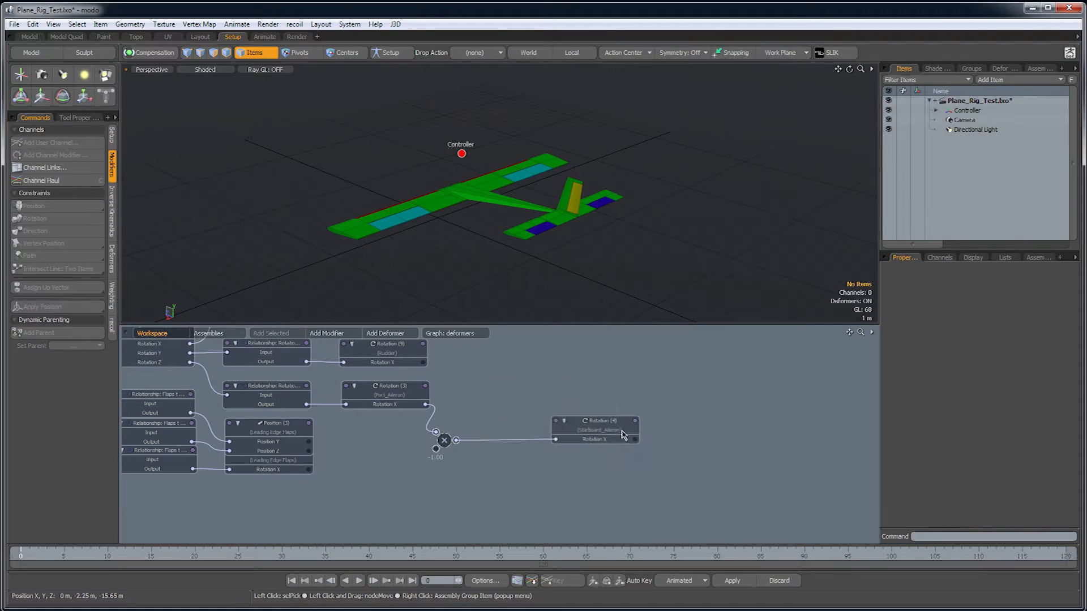
drag(445, 441, 500, 436)
drag(397, 395, 613, 395)
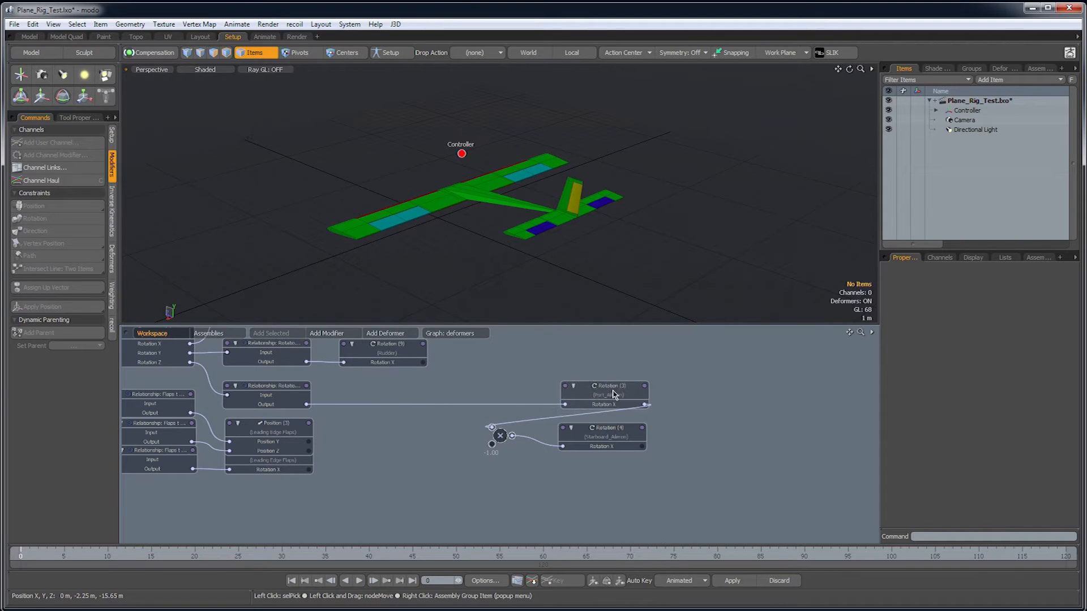
Disconnect the Port_Aileron, multiply and Starboard_Aileron nodes from their inputs and move the multiply node closer to the ailerons.
click(562, 446)
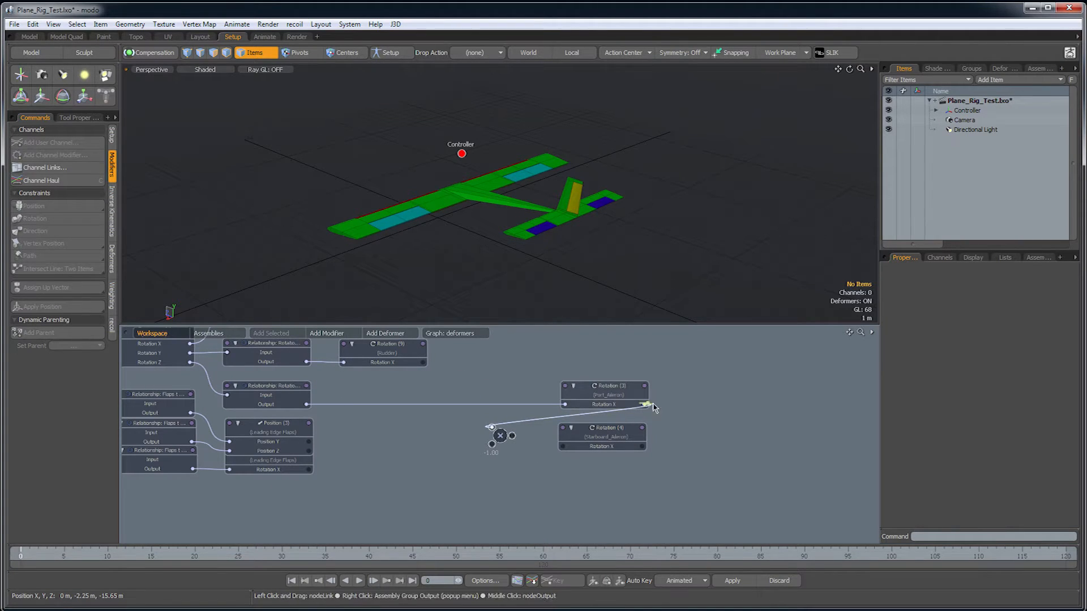
click(492, 427)
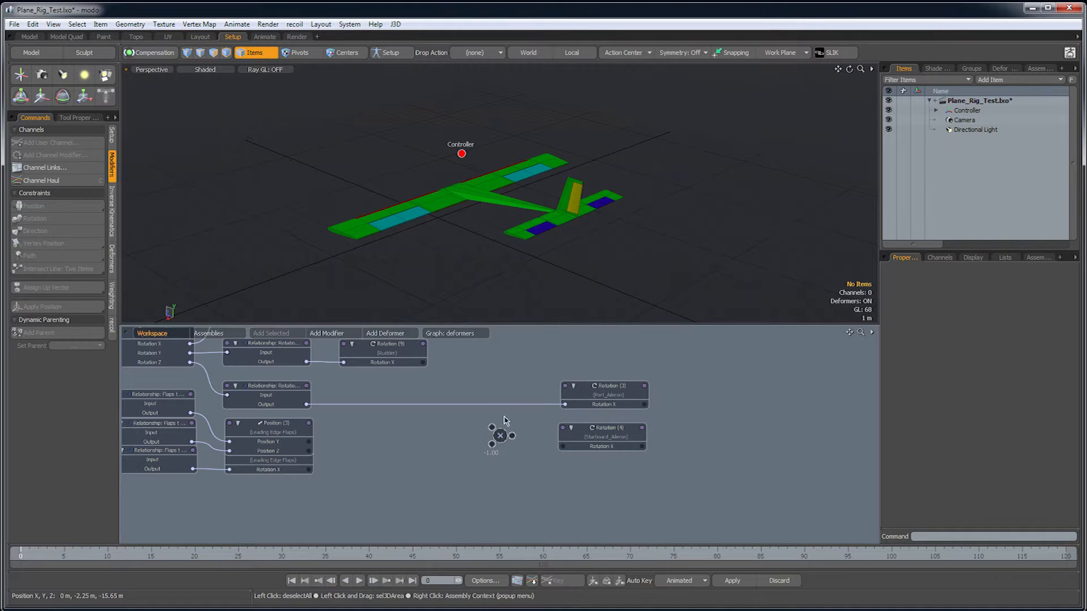
click(565, 405)
drag(500, 437, 526, 422)
alt+drag(422, 392, 499, 431)
scroll(463, 432, up, 4)
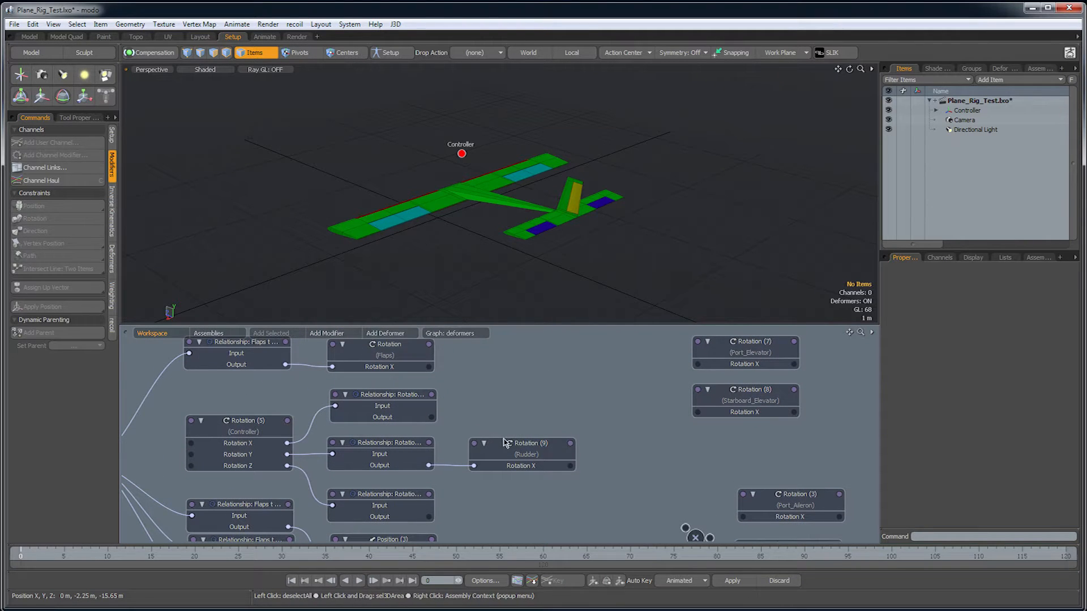
mouse_move(524, 401)
alt+mouse_down()
mouse_move(491, 425)
mouse_move(516, 414)
alt+mouse_up()
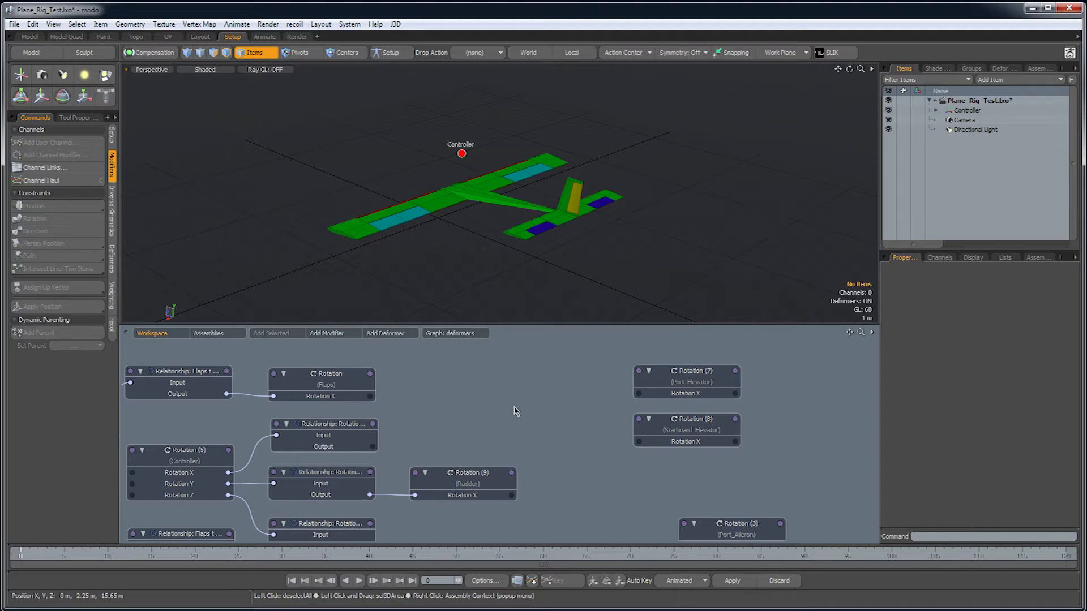
alt+drag(520, 393, 514, 383)
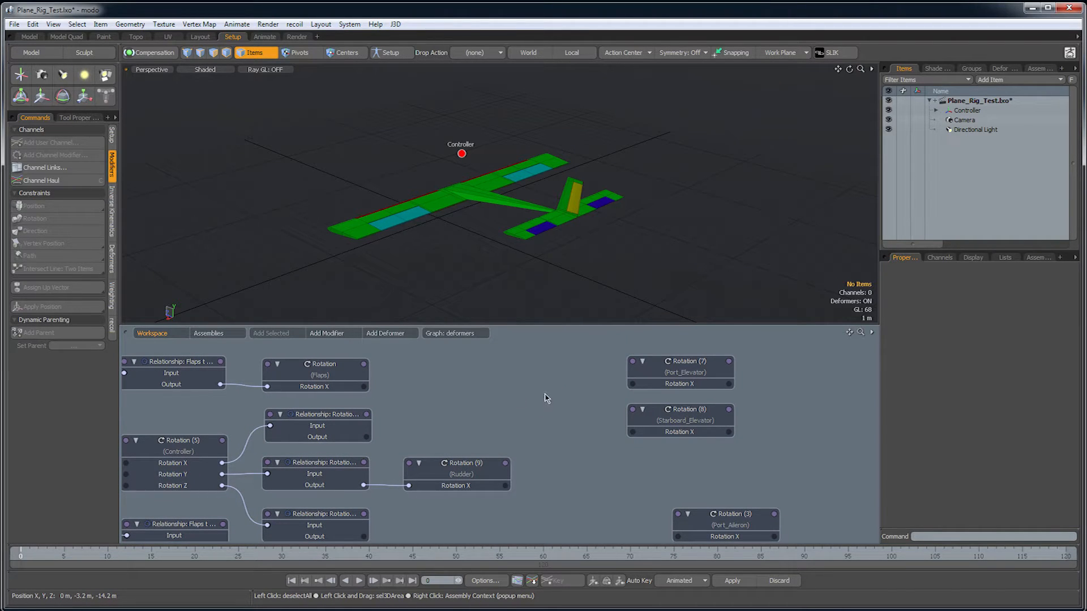
alt+drag(555, 389, 534, 387)
alt+drag(528, 429, 503, 415)
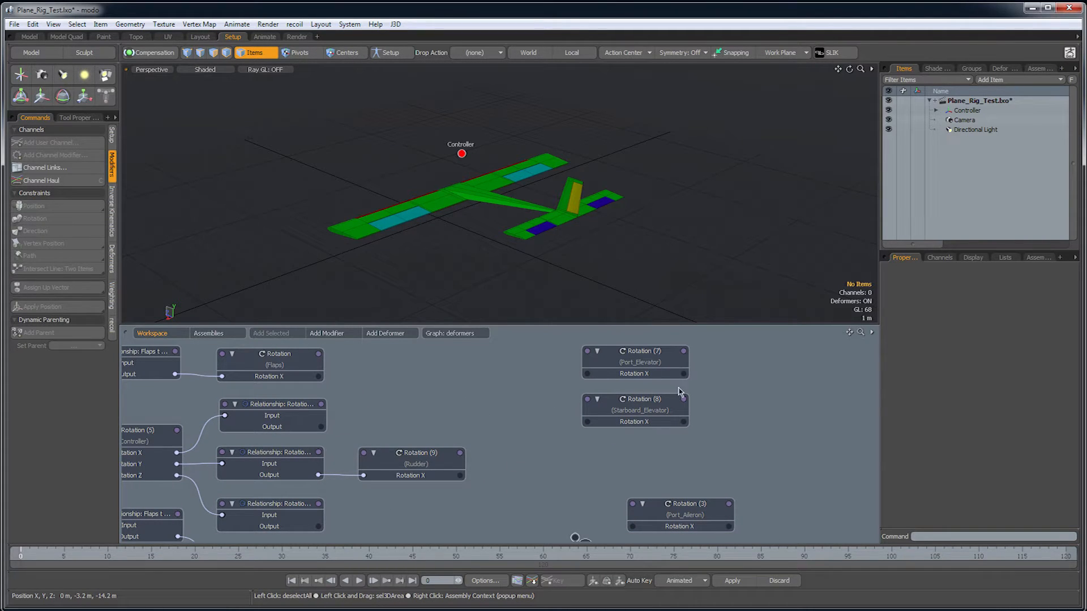
alt+drag(528, 424, 499, 425)
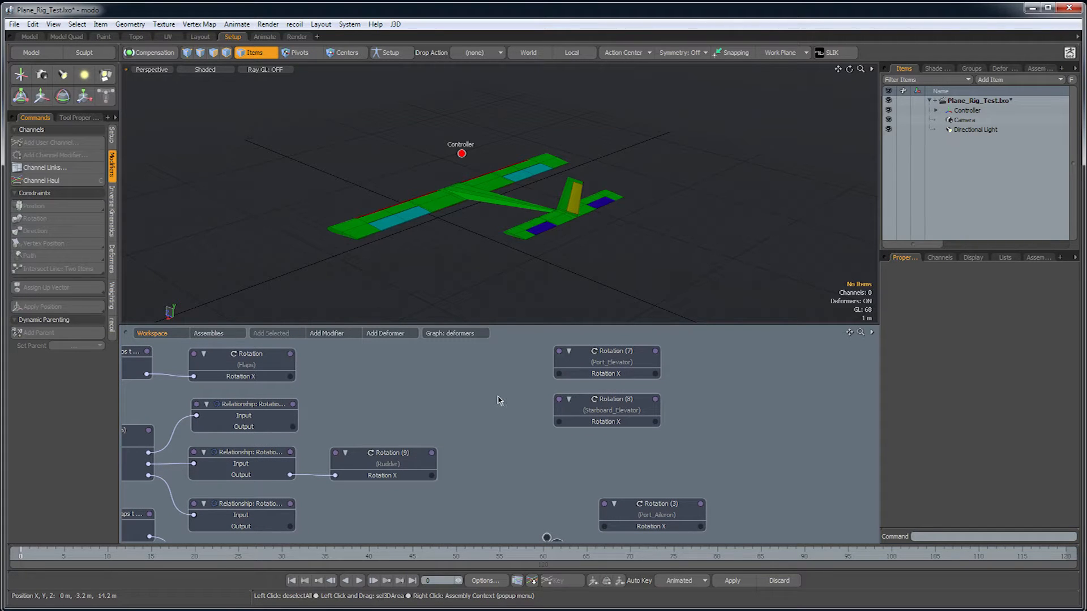
alt+drag(520, 384, 511, 380)
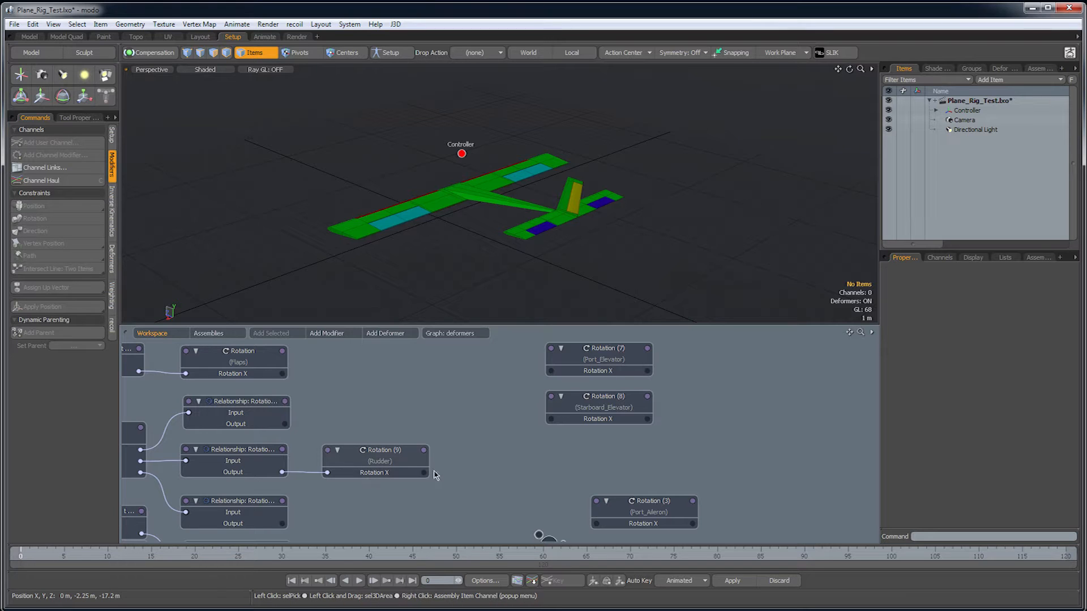
Try linking the Rudder node's Rotation X output to the Starboard_Elevator node's Rotation X input.
drag(425, 473, 452, 473)
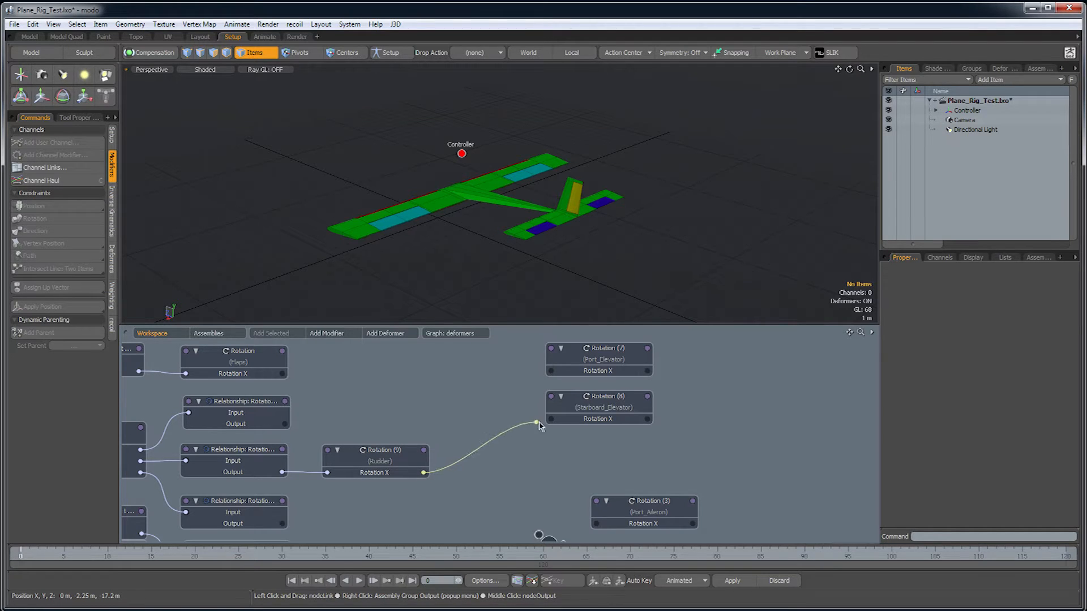
drag(598, 421, 520, 455)
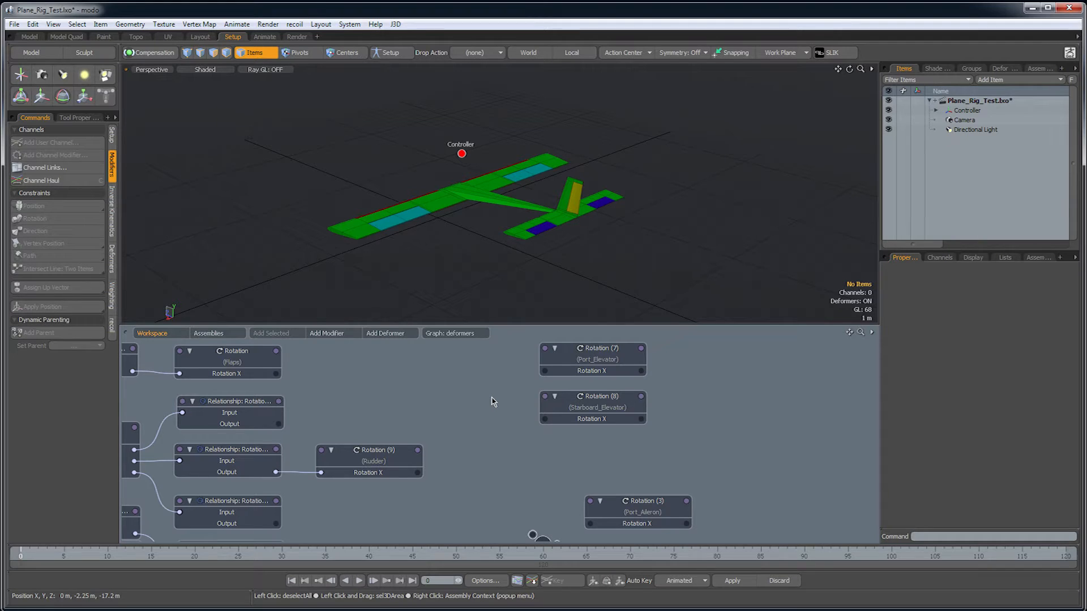
Add a Channel Relationship modifier and place its node just before the two elevator rotation nodes.
alt+drag(517, 238, 531, 287)
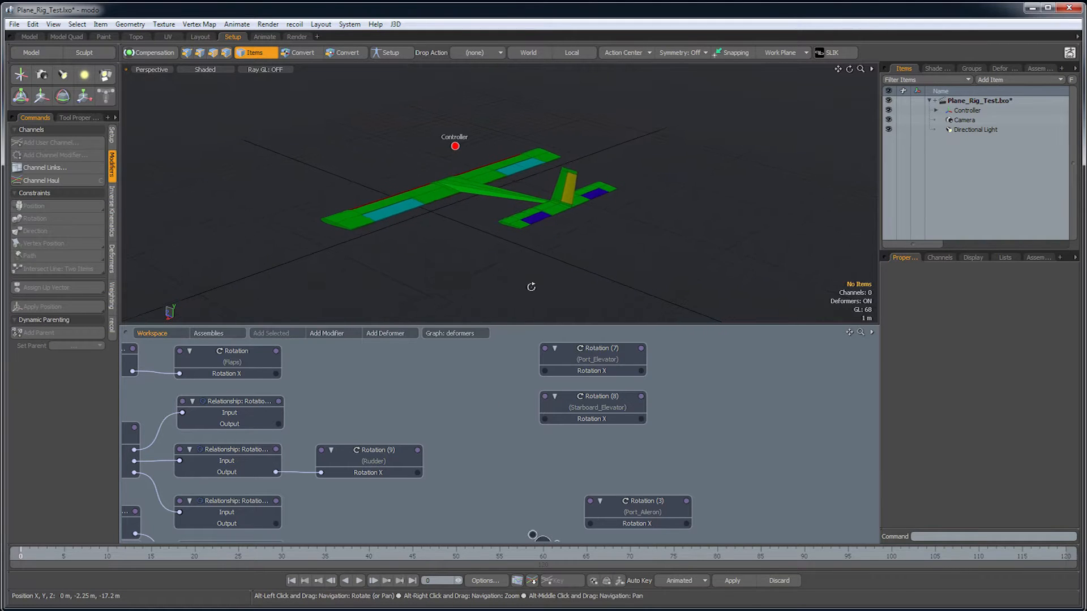
alt+drag(376, 375, 391, 397)
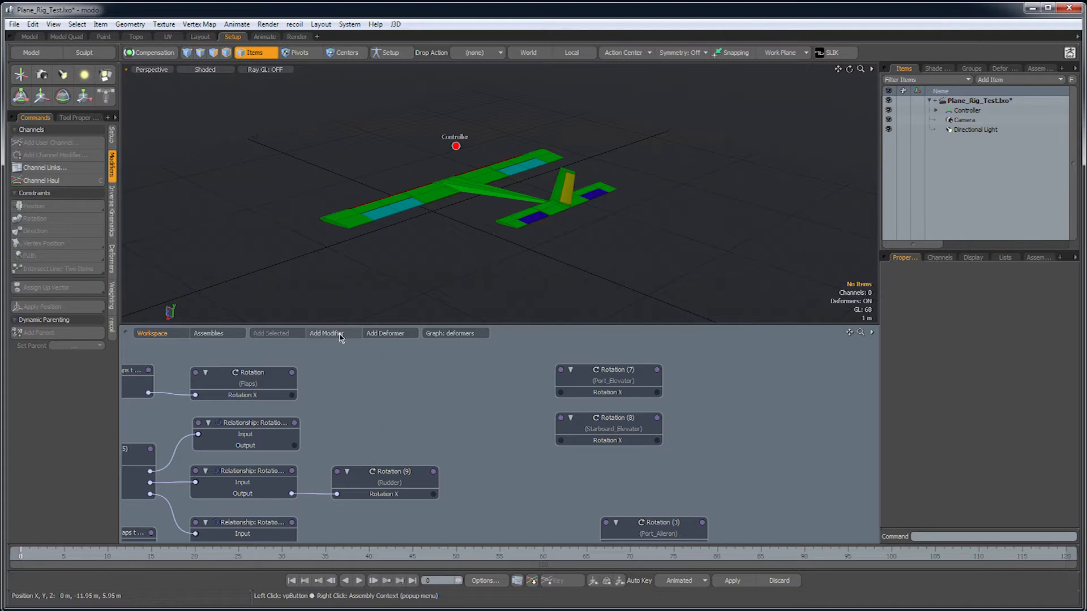
click(340, 335)
mouse_move(350, 364)
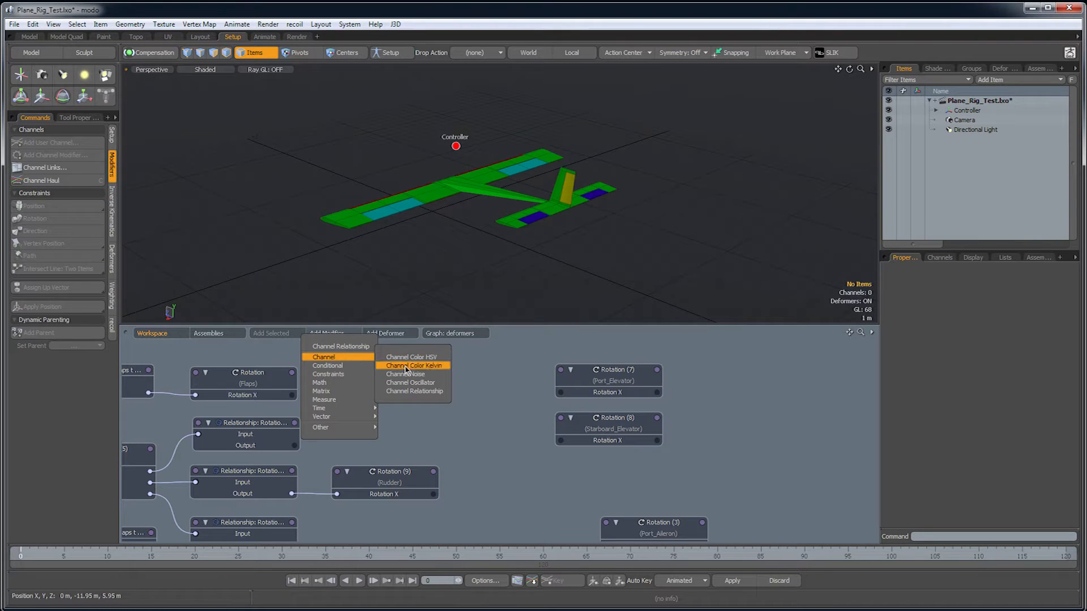
click(434, 391)
drag(487, 416, 434, 384)
alt+drag(564, 414, 527, 417)
drag(445, 392, 462, 398)
Select both elevator rotation nodes, try a rotation of the Controller, undo it and drop the Rotate tool.
drag(515, 357, 738, 460)
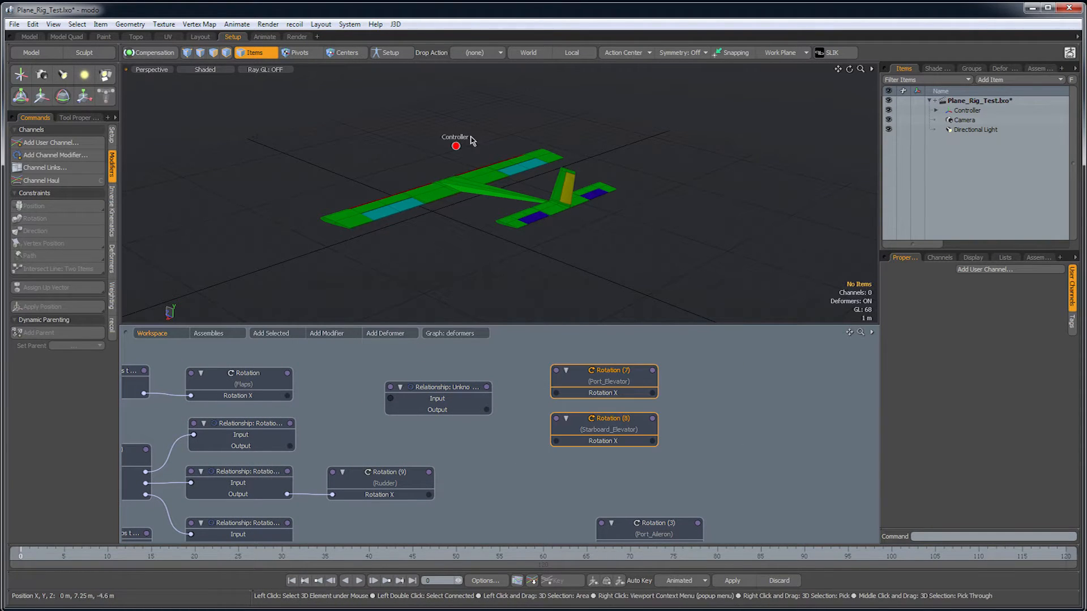
click(455, 147)
key(e)
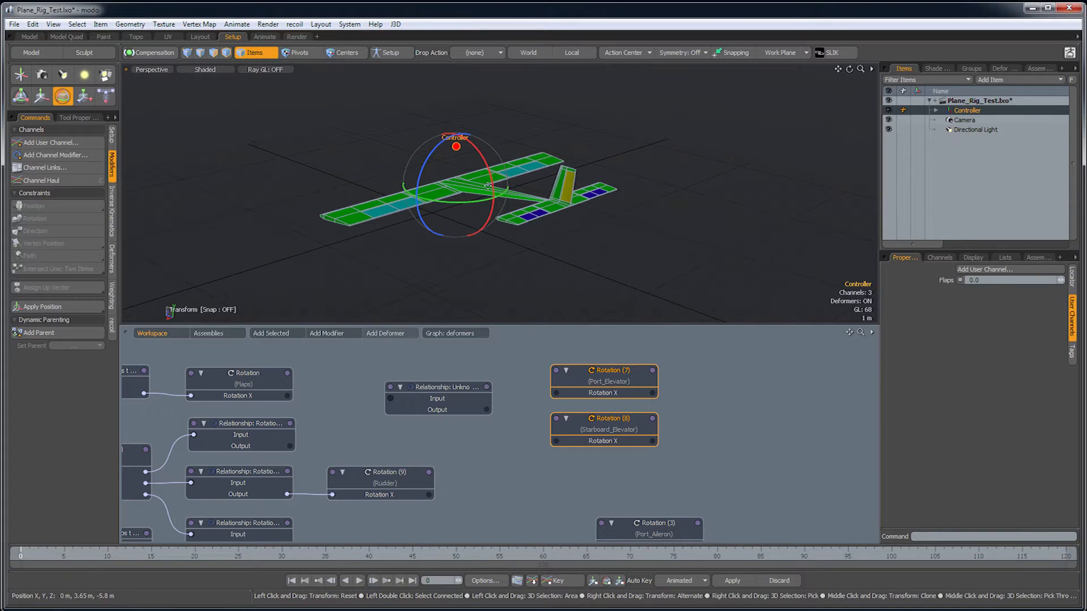
drag(492, 182, 456, 173)
key(ctrl+z)
alt+drag(425, 271, 419, 271)
key(space)
click(421, 281)
Link the Controller's Rotation X output to the input of the new channel relationship node.
alt+drag(364, 425, 534, 395)
click(448, 146)
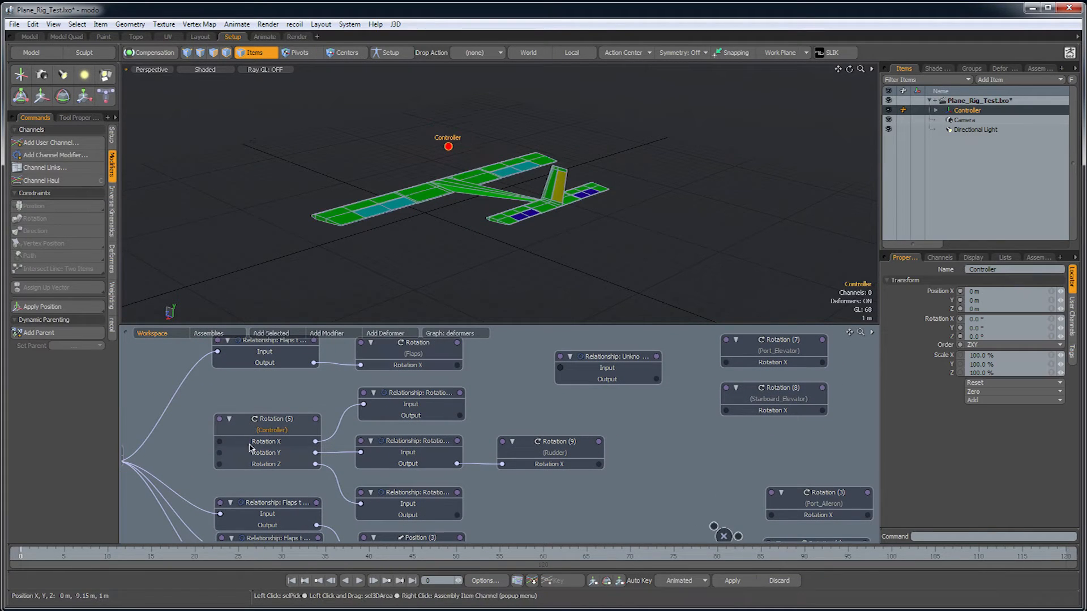
drag(267, 432, 241, 421)
click(291, 406)
scroll(240, 445, down, 3)
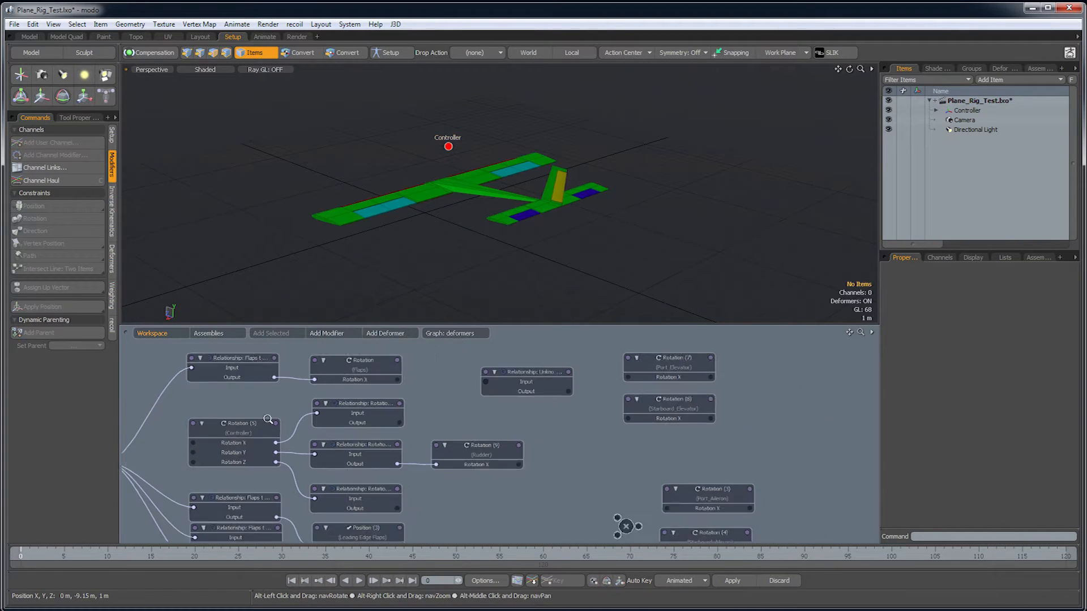
scroll(266, 453, up, 2)
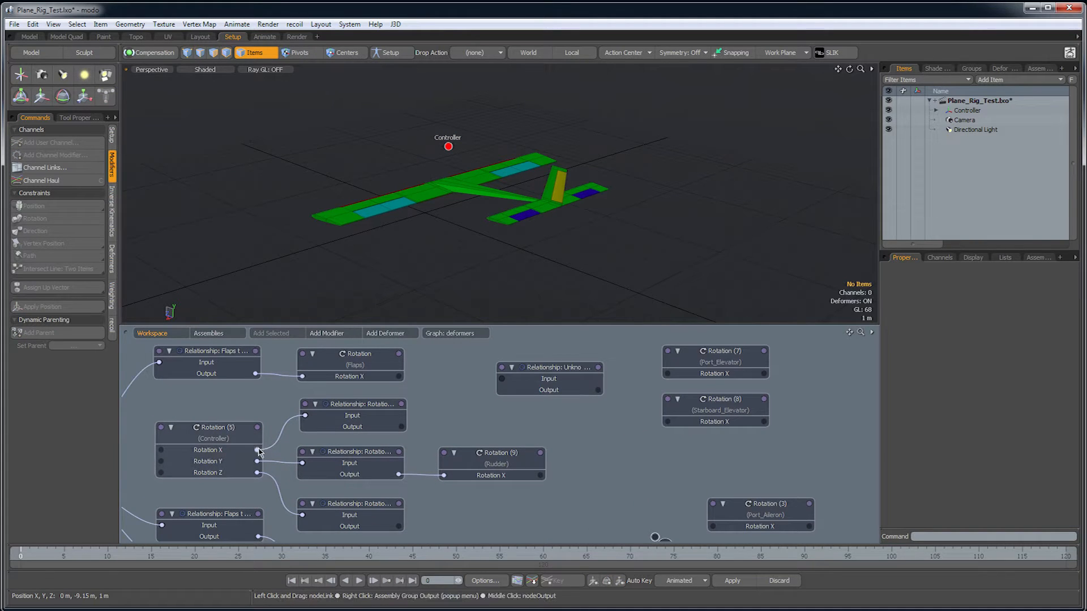
drag(384, 414, 504, 383)
drag(258, 450, 548, 364)
Link the new relationship's output to Rotation X of both the Port_Elevator and Starboard_Elevator nodes.
alt+drag(626, 352, 522, 372)
drag(480, 408, 488, 408)
drag(565, 399, 563, 396)
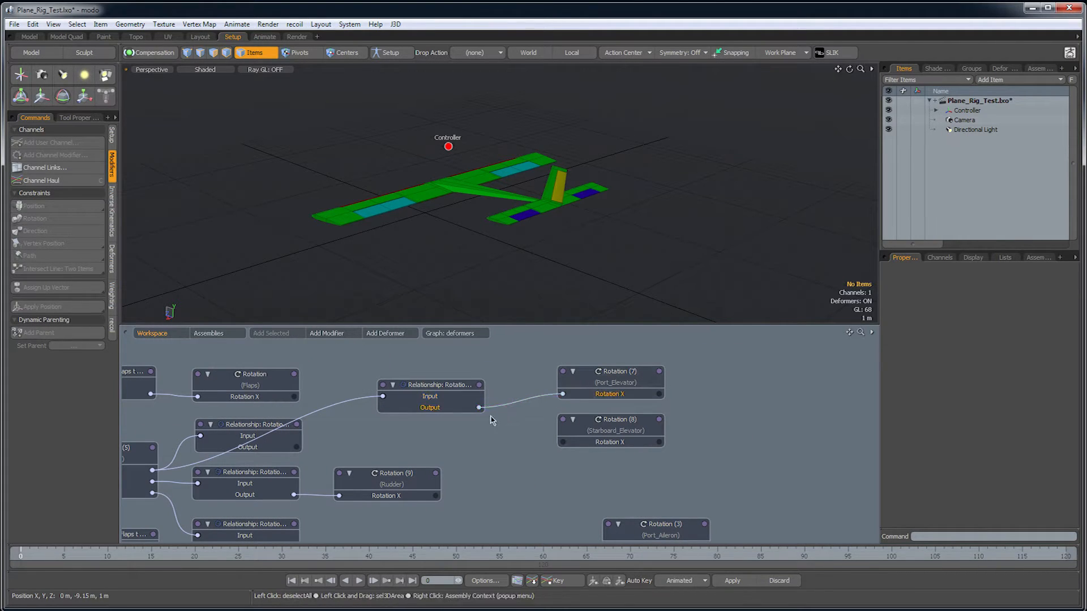
drag(563, 447, 563, 443)
drag(481, 410, 505, 396)
click(506, 397)
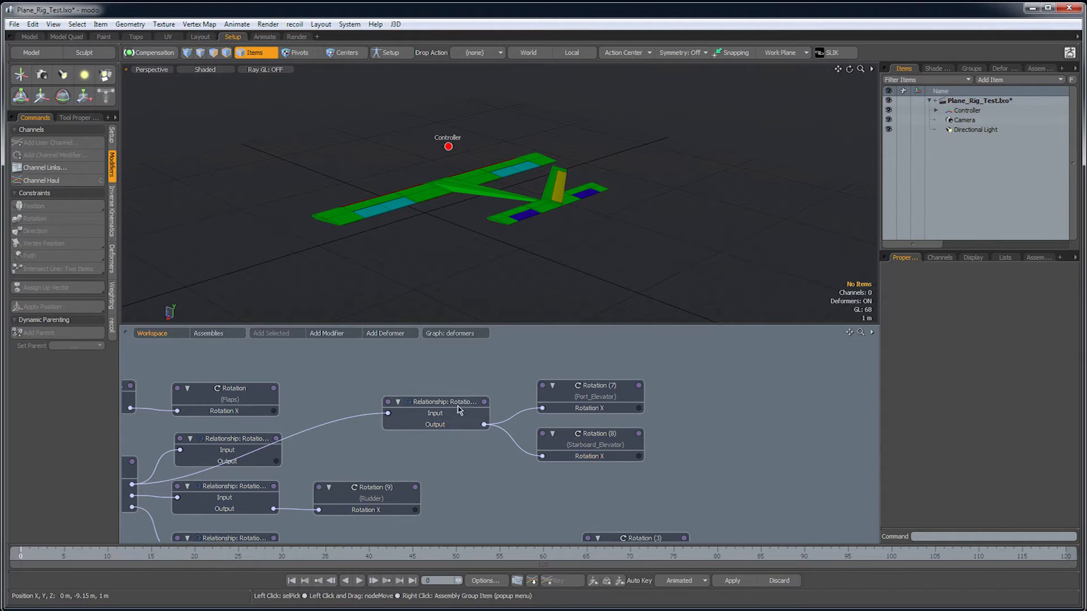
Shift the Port_Elevator and Starboard_Elevator rotation nodes slightly upward in the schematic and select the new relationship node feeding them.
click(459, 409)
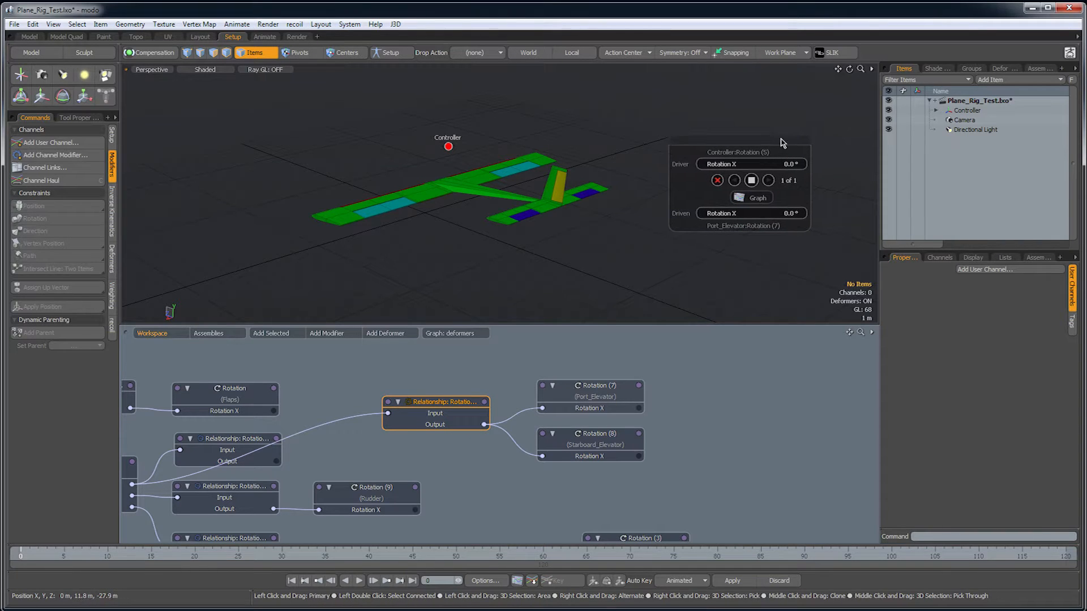
alt+shift+drag(601, 189, 586, 200)
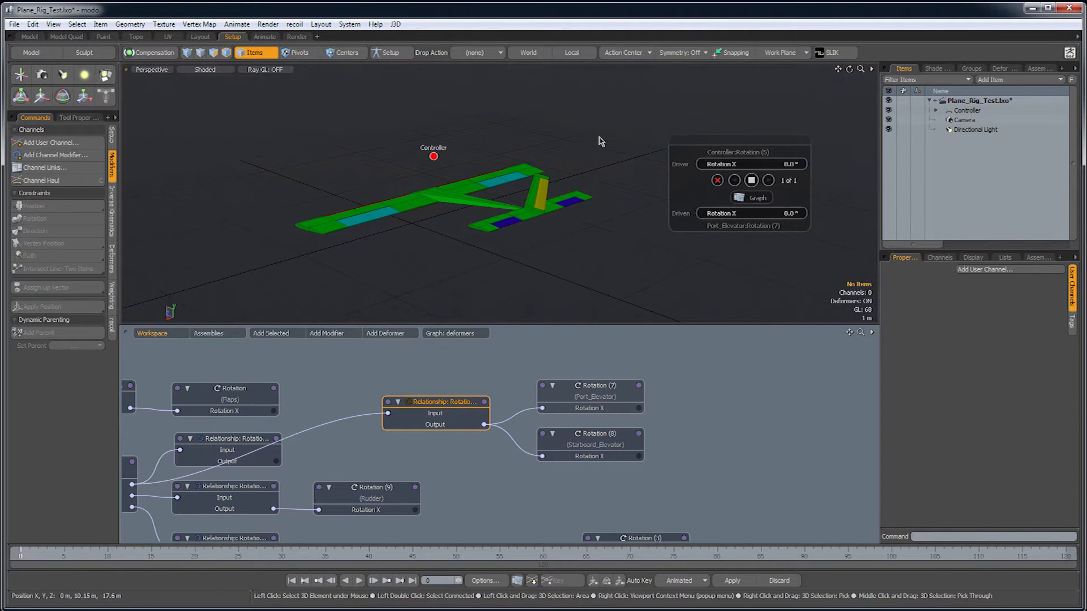
mouse_move(572, 149)
alt+mouse_down()
mouse_move(581, 161)
mouse_move(557, 153)
alt+mouse_up()
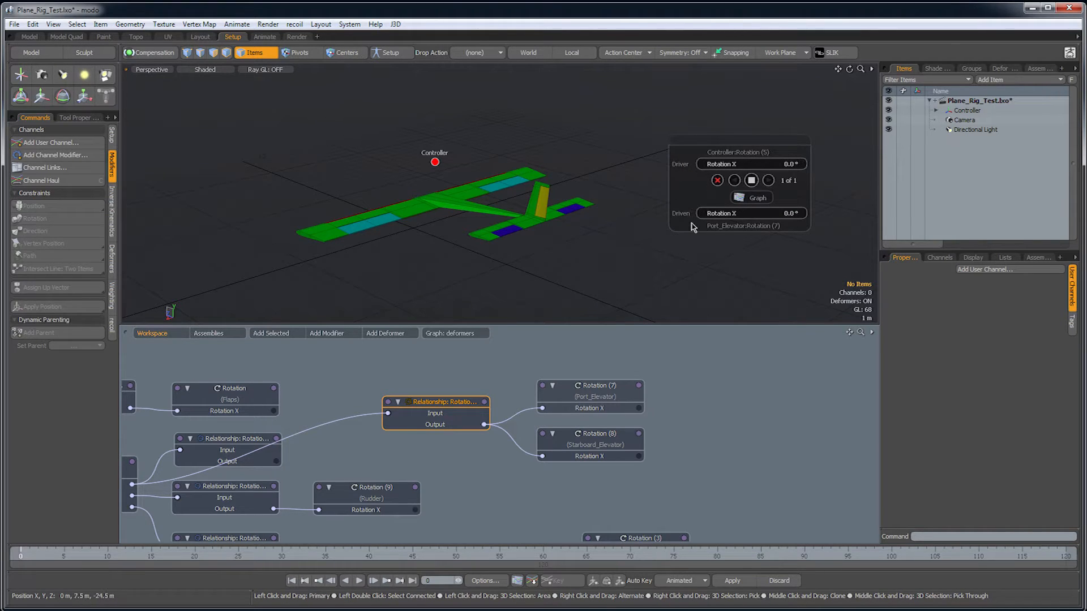
key(alt)
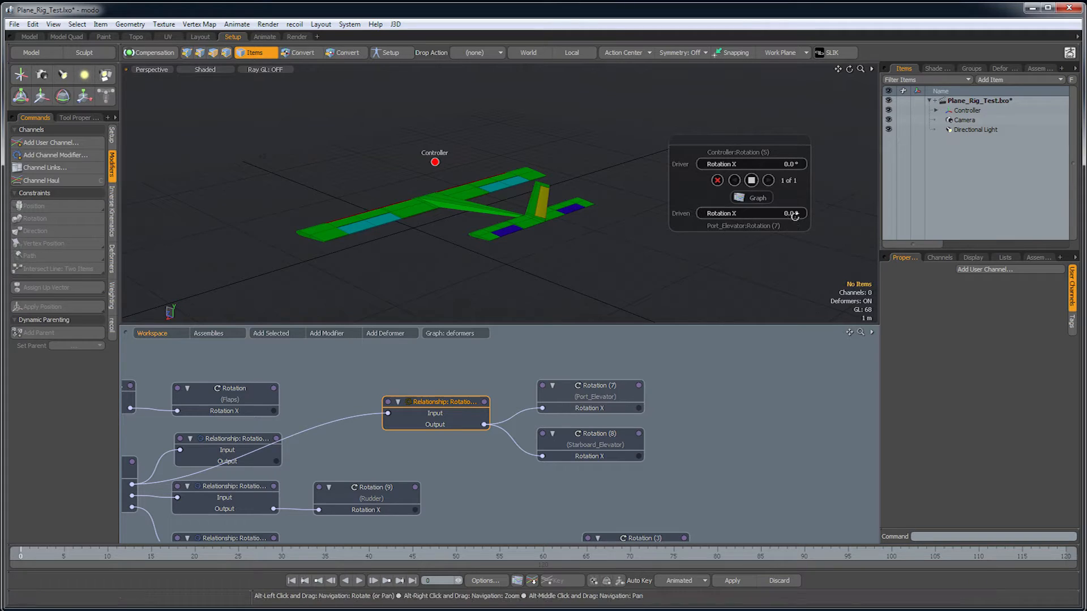
alt+drag(778, 256, 729, 265)
alt+drag(489, 227, 482, 229)
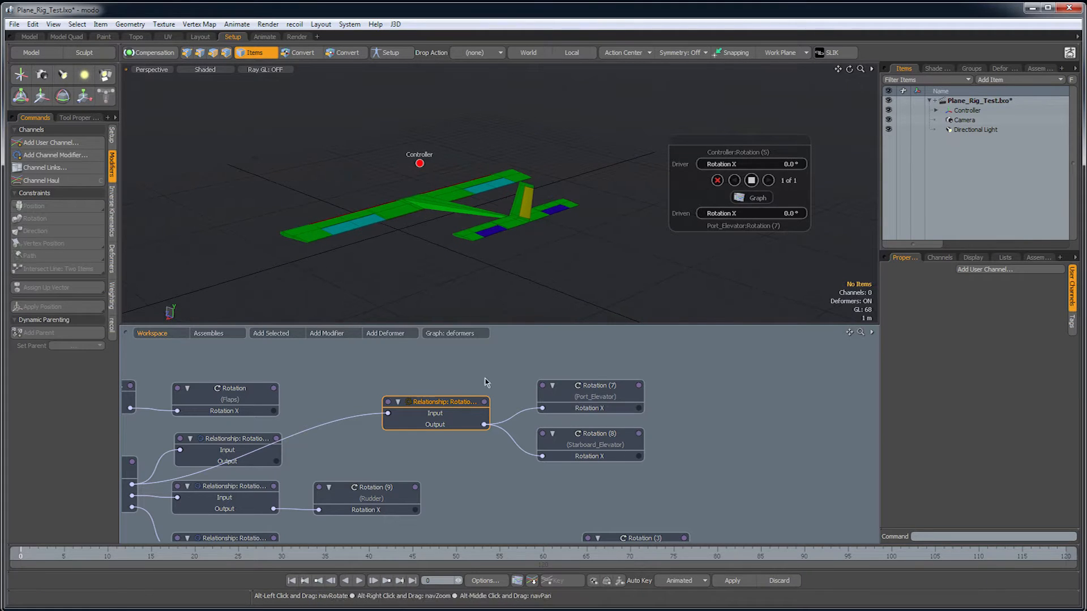
alt+drag(448, 404, 450, 404)
alt+drag(524, 197, 561, 185)
drag(607, 391, 604, 379)
drag(596, 437, 593, 426)
click(453, 403)
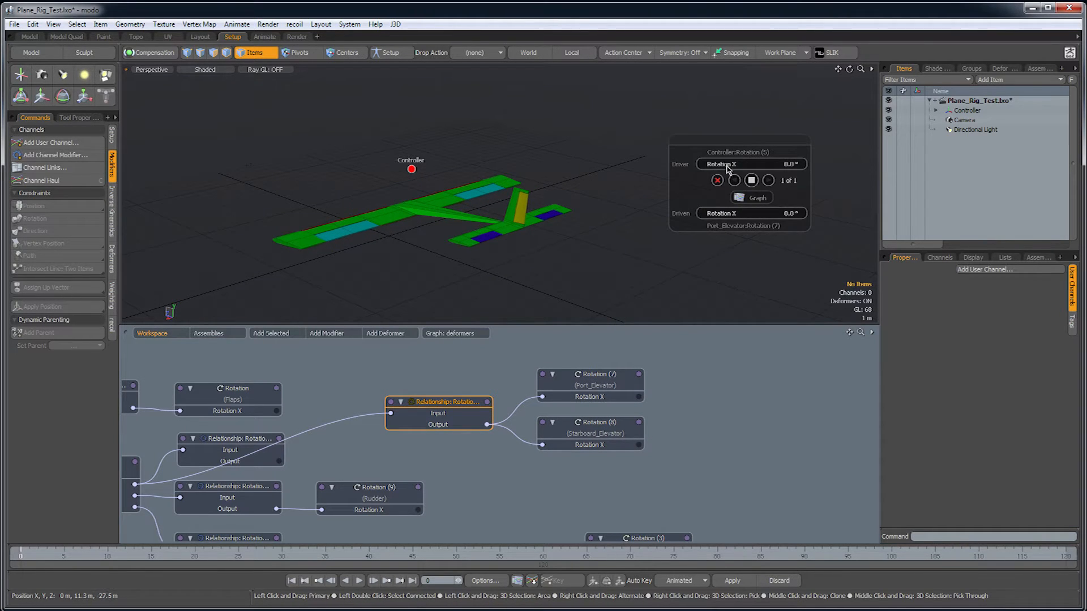
Set the driver's Rotation X on the selected relationship to 90°.
alt+drag(550, 219, 563, 211)
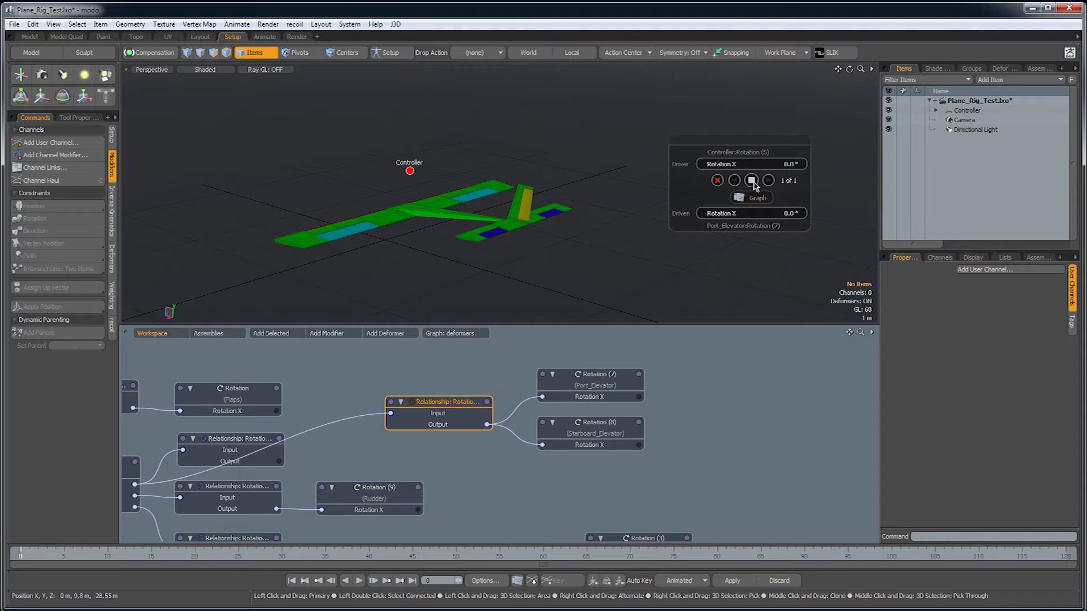
alt+drag(581, 222, 595, 215)
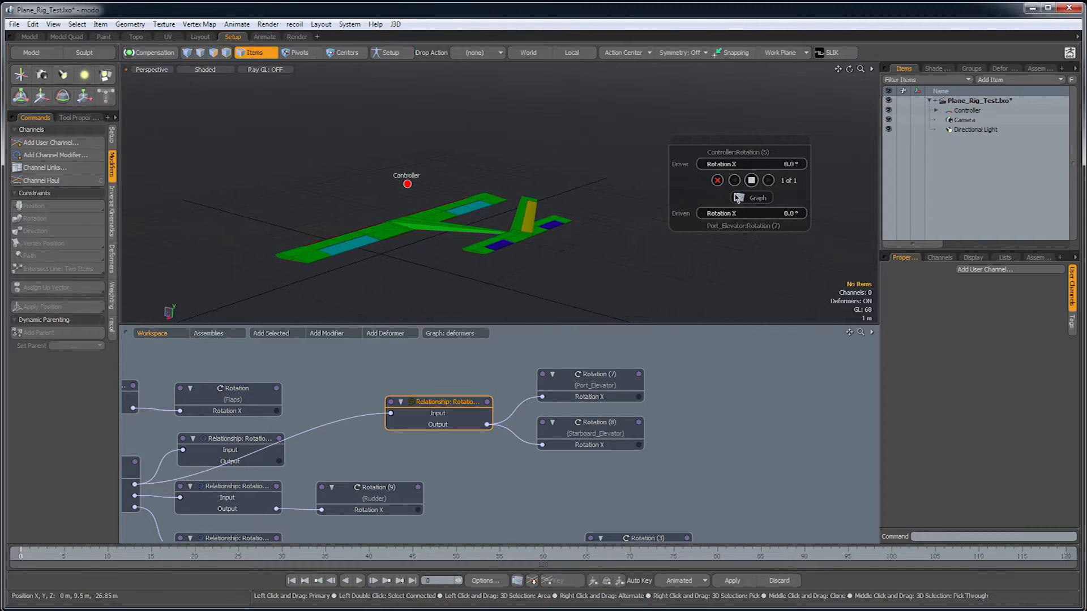
mouse_move(724, 167)
mouse_down()
mouse_move(759, 168)
mouse_move(718, 167)
mouse_up()
drag(750, 164, 798, 164)
click(799, 164)
text(90)
key(Return)
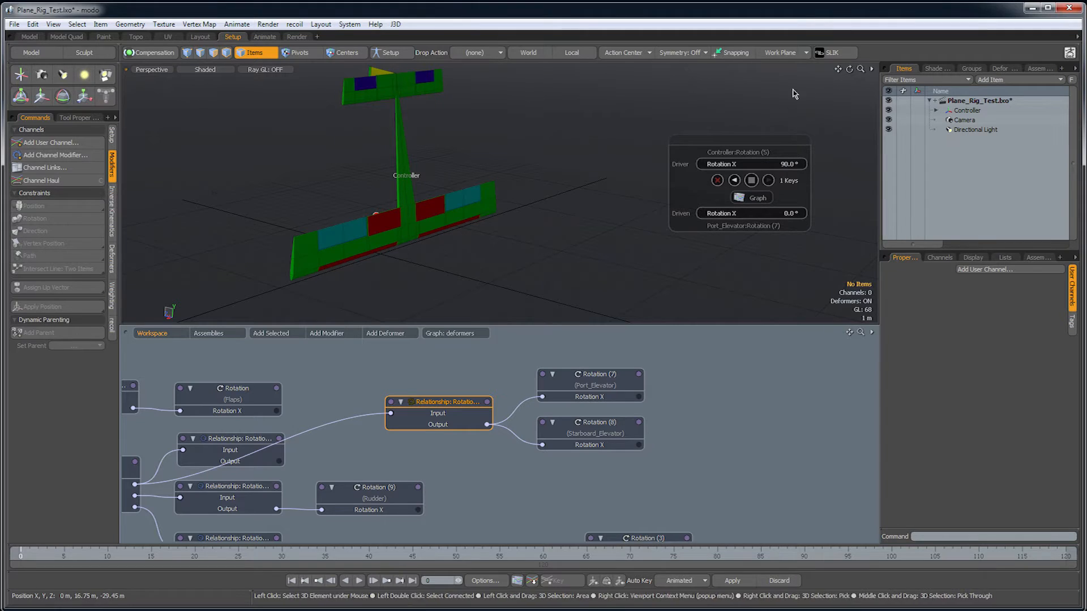
Set the driven elevator's Rotation X to about -29.6° and store it as a second key of the relationship.
alt+drag(483, 213, 440, 150)
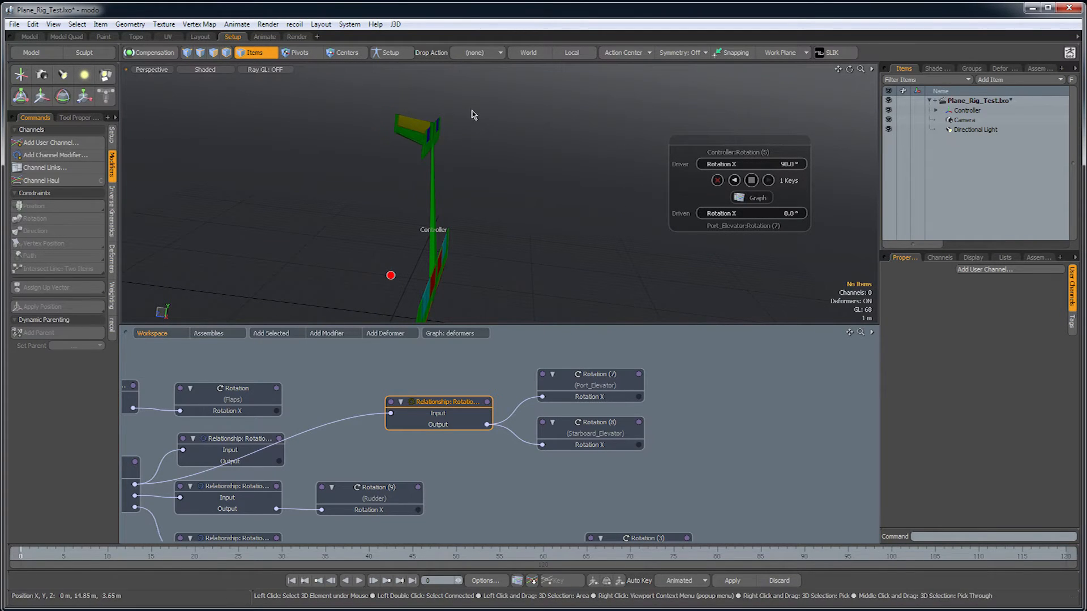
drag(726, 214, 303, 219)
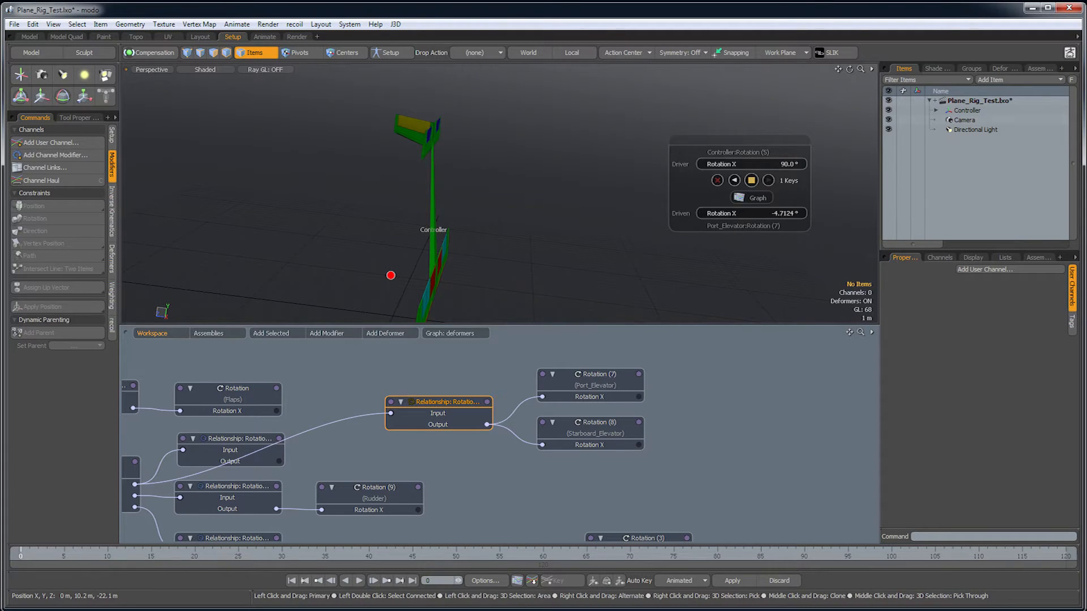
mouse_move(730, 214)
mouse_down()
mouse_move(651, 215)
mouse_move(730, 218)
mouse_up()
drag(730, 214, 301, 233)
drag(730, 214, 712, 221)
drag(756, 213, 756, 208)
drag(723, 213, 722, 211)
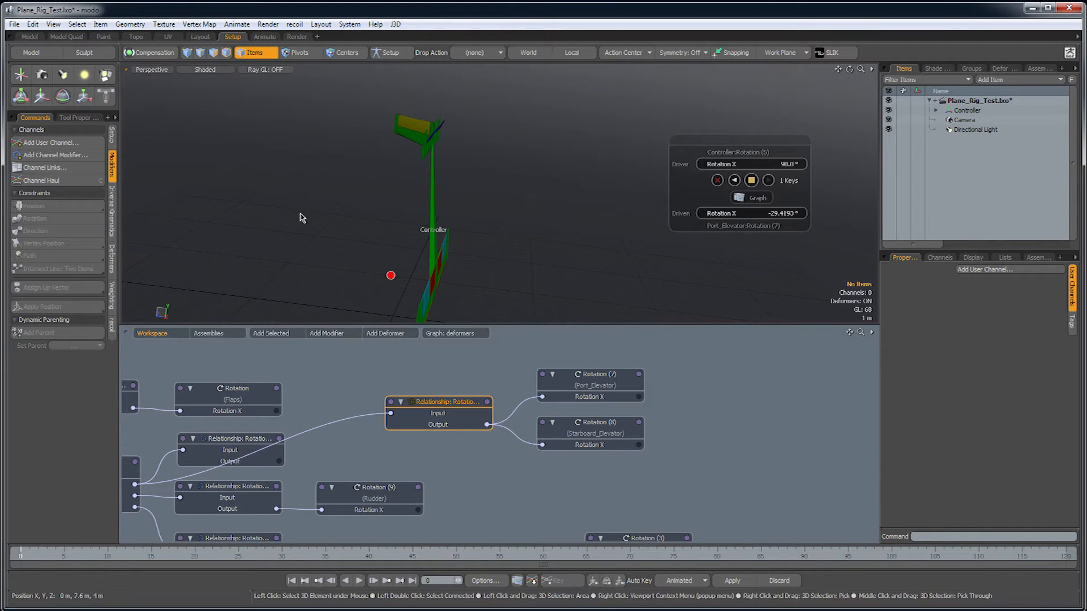
alt+drag(301, 218, 573, 261)
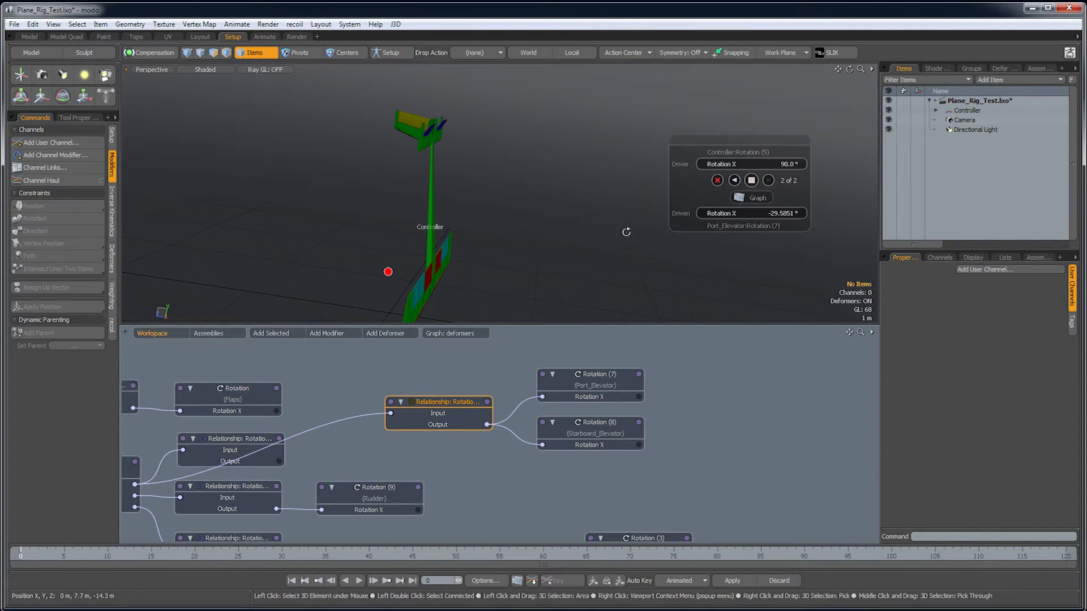
Go back to the relationship's first key and open its curve in the Graph Editor, placed clear of the driver and driven controls.
drag(387, 271, 436, 235)
alt+drag(555, 202, 586, 169)
mouse_move(419, 182)
mouse_down()
mouse_move(385, 187)
mouse_move(416, 180)
mouse_up()
click(734, 180)
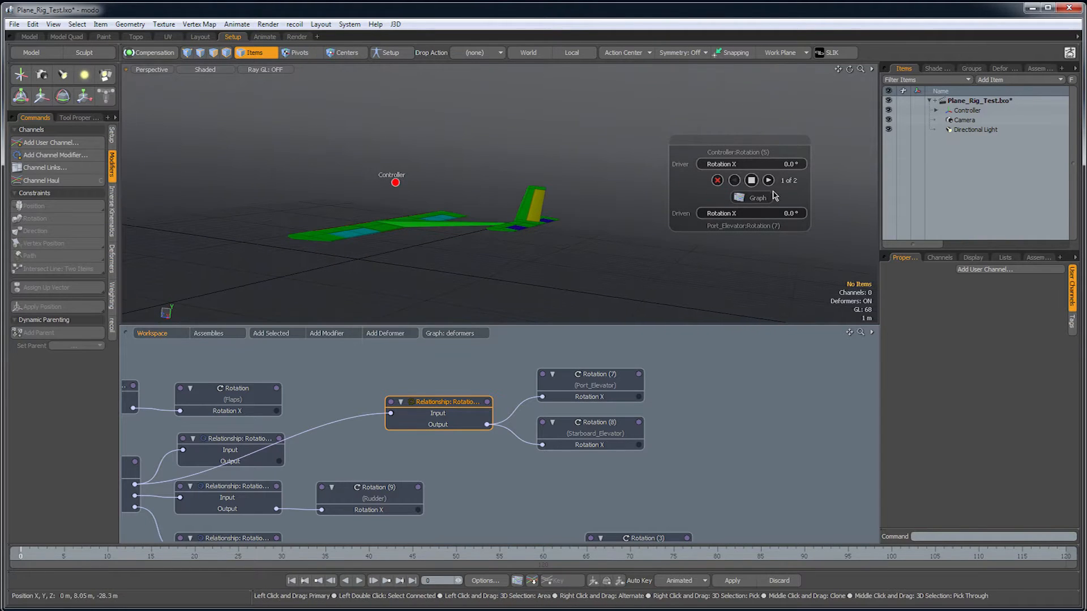
click(754, 198)
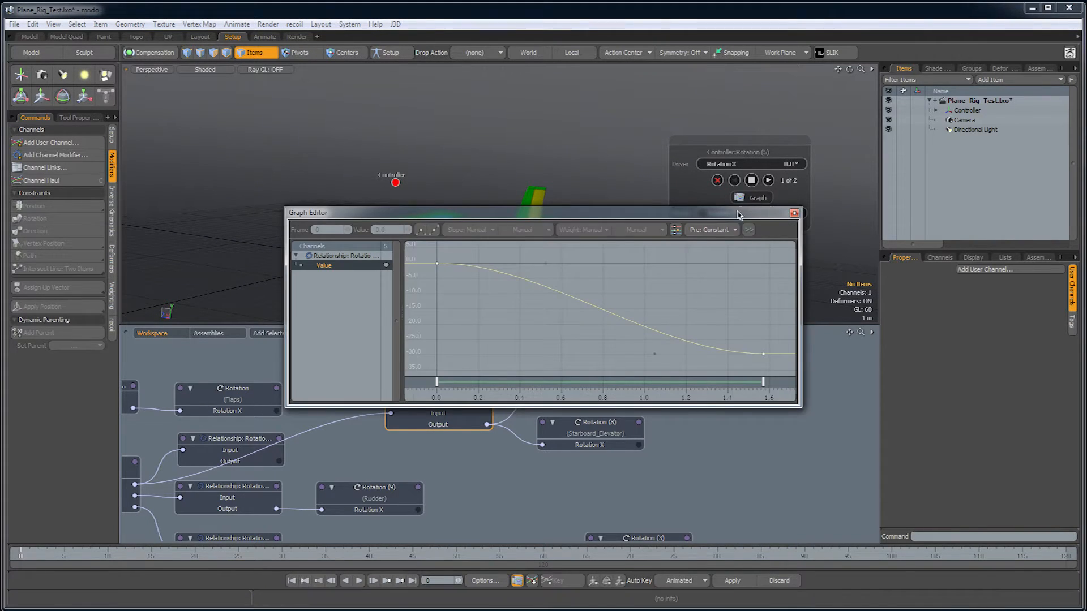
drag(566, 211, 572, 274)
drag(748, 142, 765, 139)
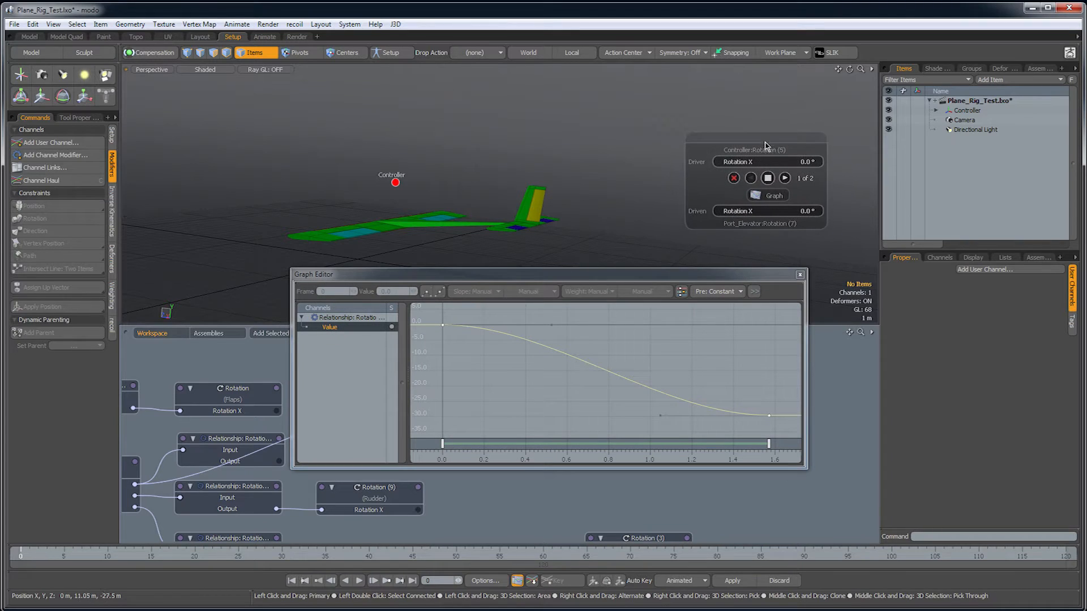
Frame the whole curve in the Graph Editor and select its second key to examine the input and value.
alt+right_drag(685, 364, 619, 399)
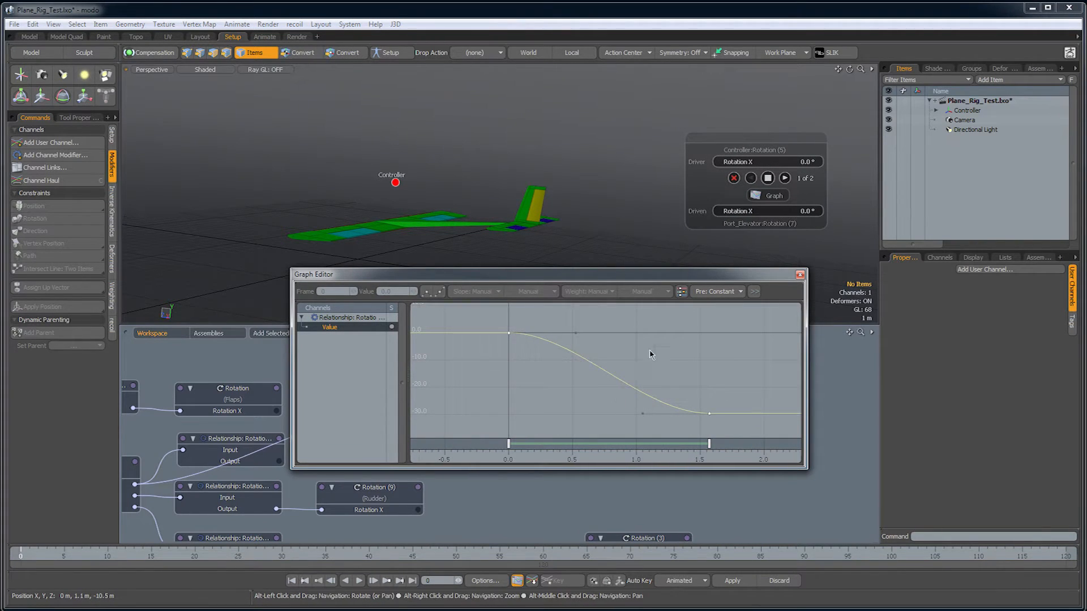
key(a)
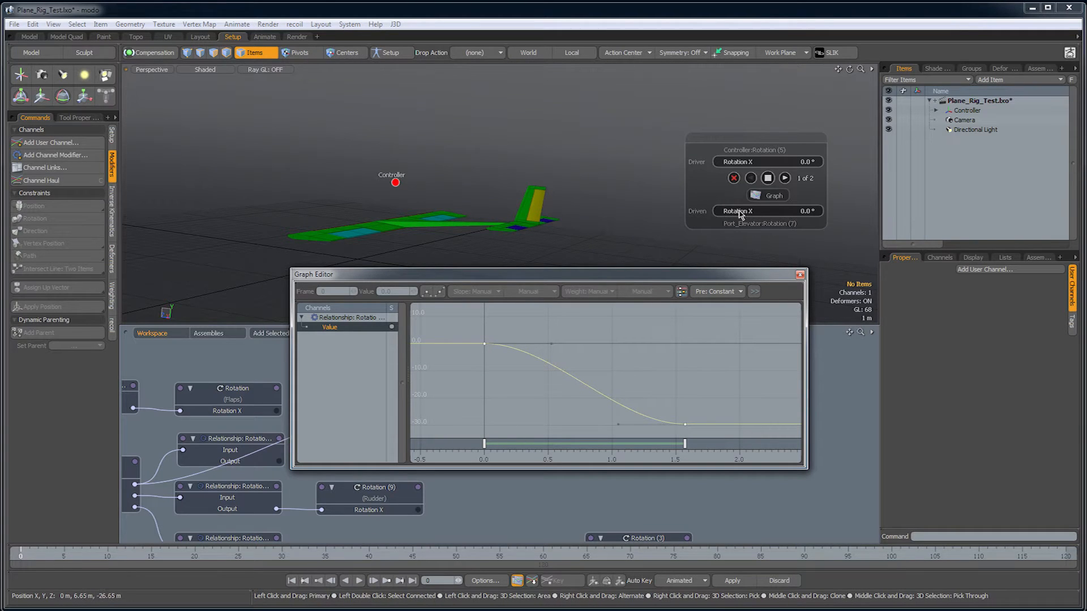
key(a)
click(688, 393)
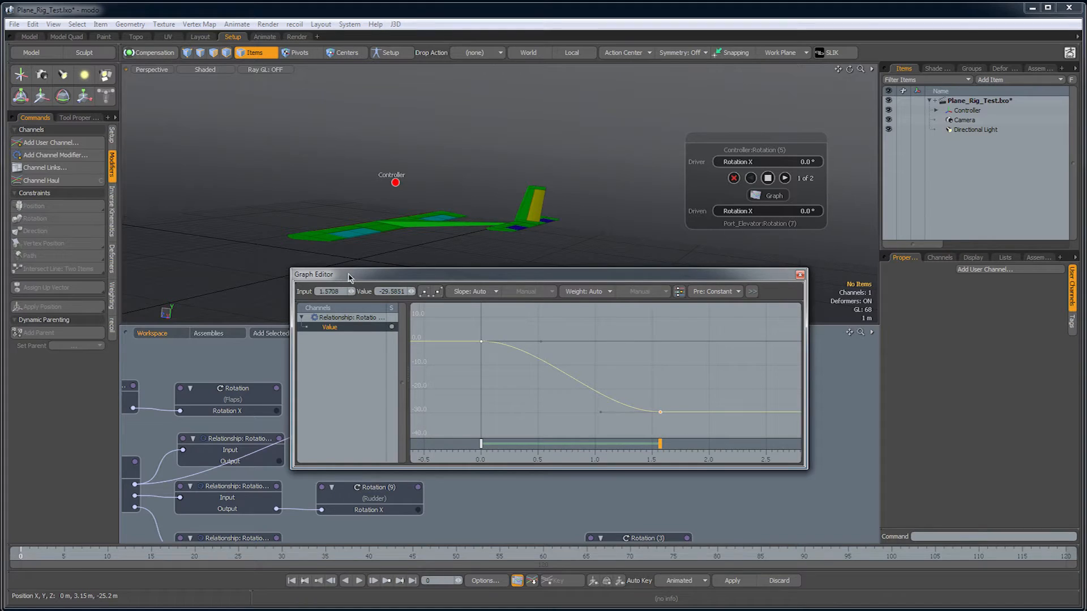
drag(349, 277, 338, 277)
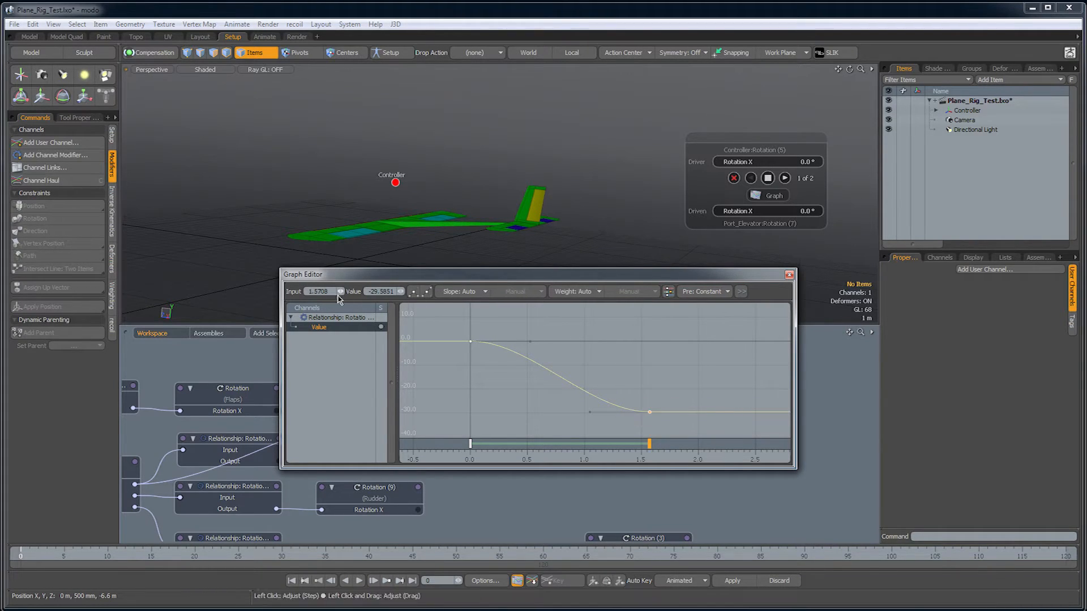
Scrub the driver's Rotation X to about 67.7° and compare the driven rotation with the curve and its first key.
drag(744, 162, 745, 227)
alt+drag(673, 214, 679, 187)
ctrl+alt+drag(616, 356, 604, 349)
drag(631, 389, 689, 435)
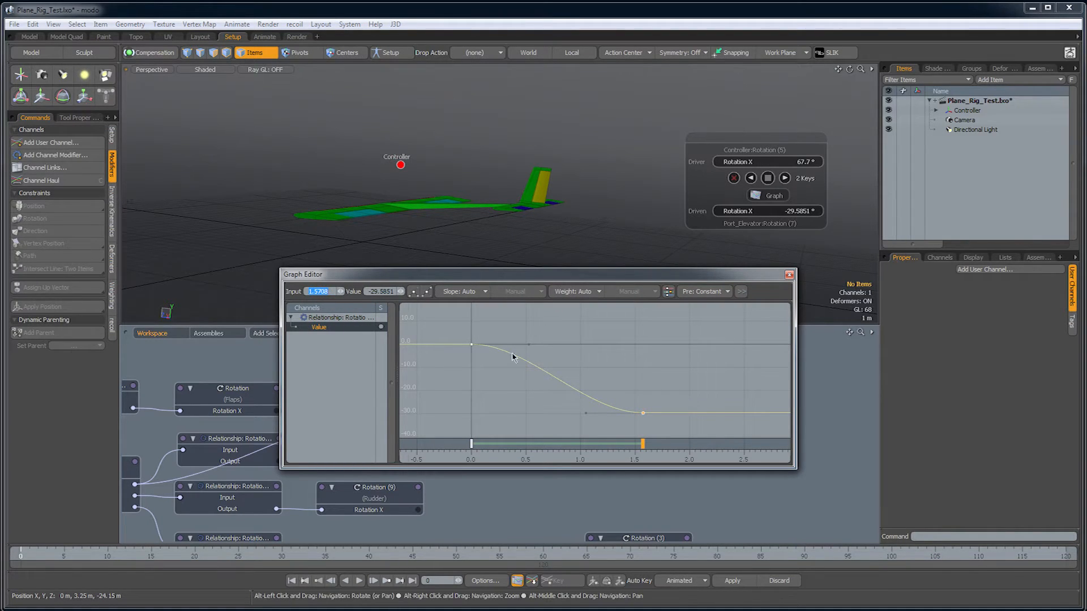
scroll(519, 371, down, 3)
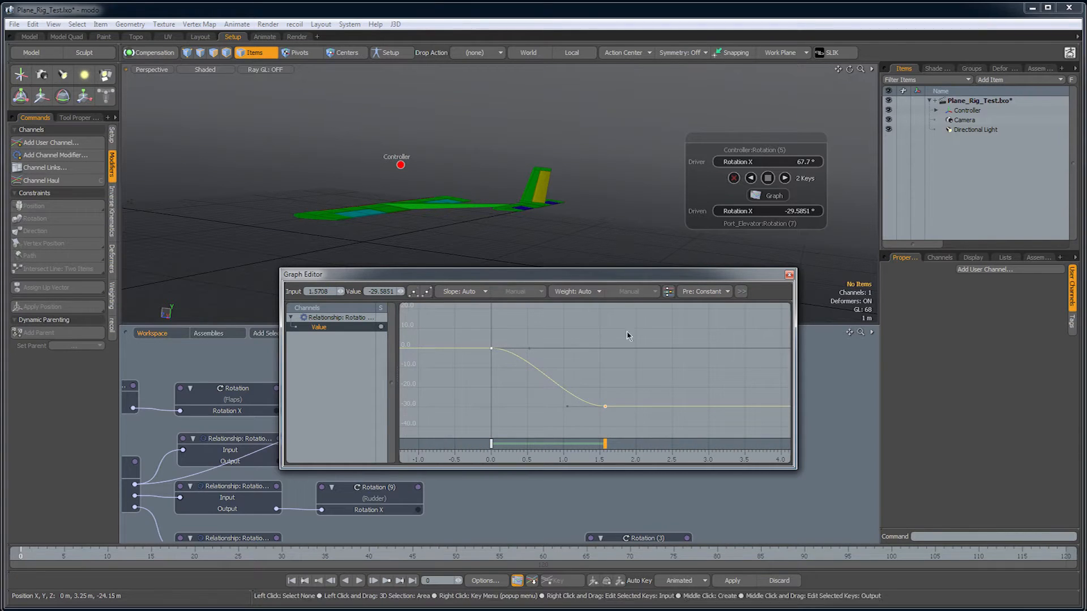
drag(687, 277, 692, 292)
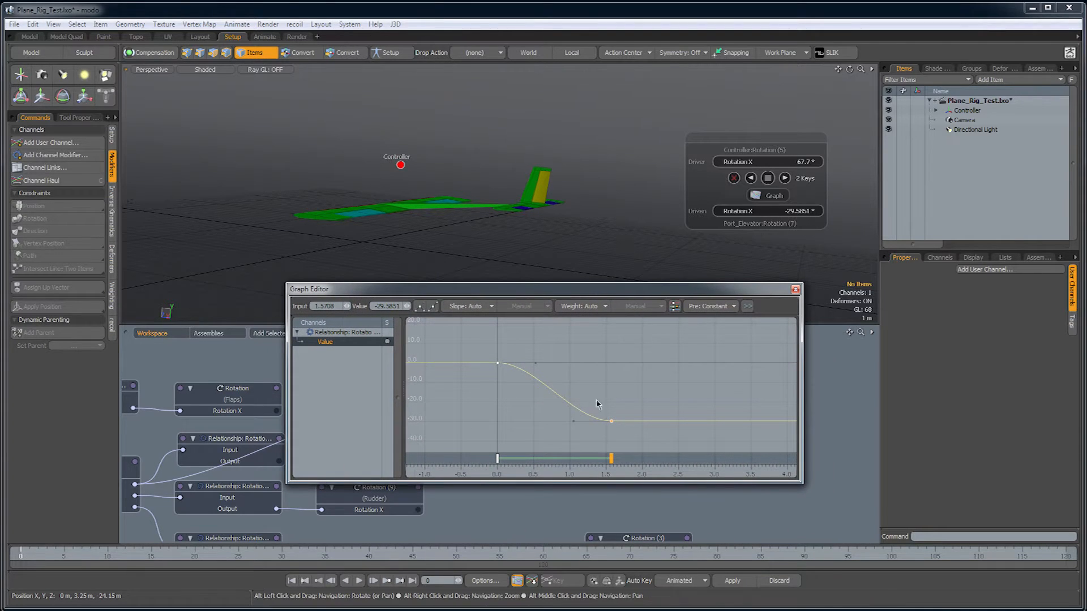
drag(534, 346, 451, 395)
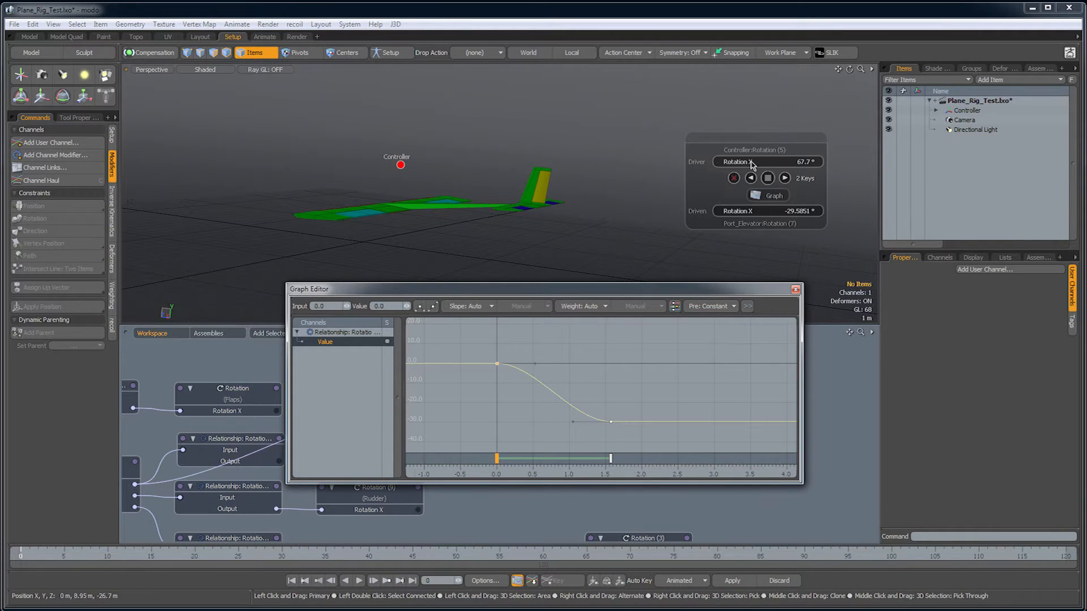
Set the curve's second key to an input of 90 and a value of -30.
alt+drag(597, 410, 645, 443)
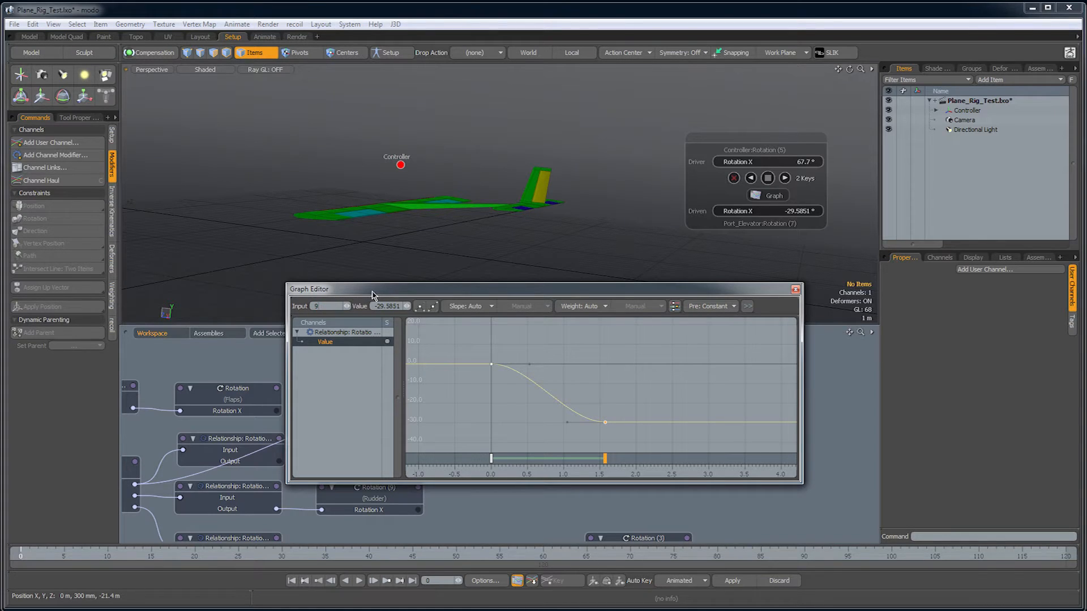
text(90)
key(Return)
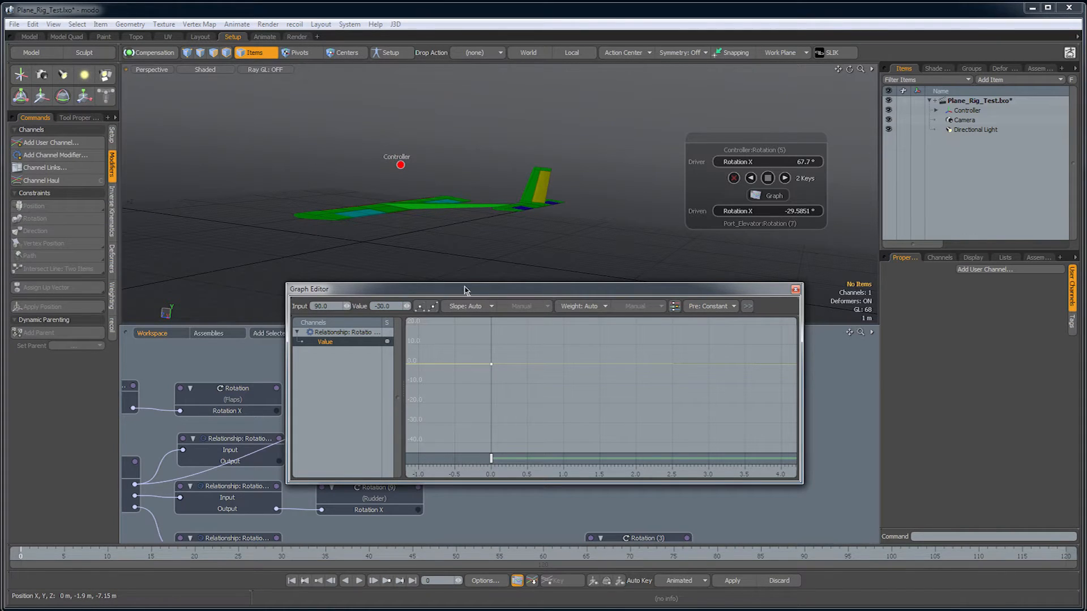
Test the relationship by scrubbing the driver's Rotation X to about 178.7° and back to about -92.8°.
scroll(619, 420, down, 2)
mouse_move(768, 162)
mouse_down()
mouse_move(778, 162)
mouse_move(730, 162)
mouse_move(768, 162)
mouse_up()
alt+drag(497, 175, 557, 195)
mouse_move(738, 164)
mouse_down()
mouse_move(790, 164)
mouse_move(737, 165)
mouse_up()
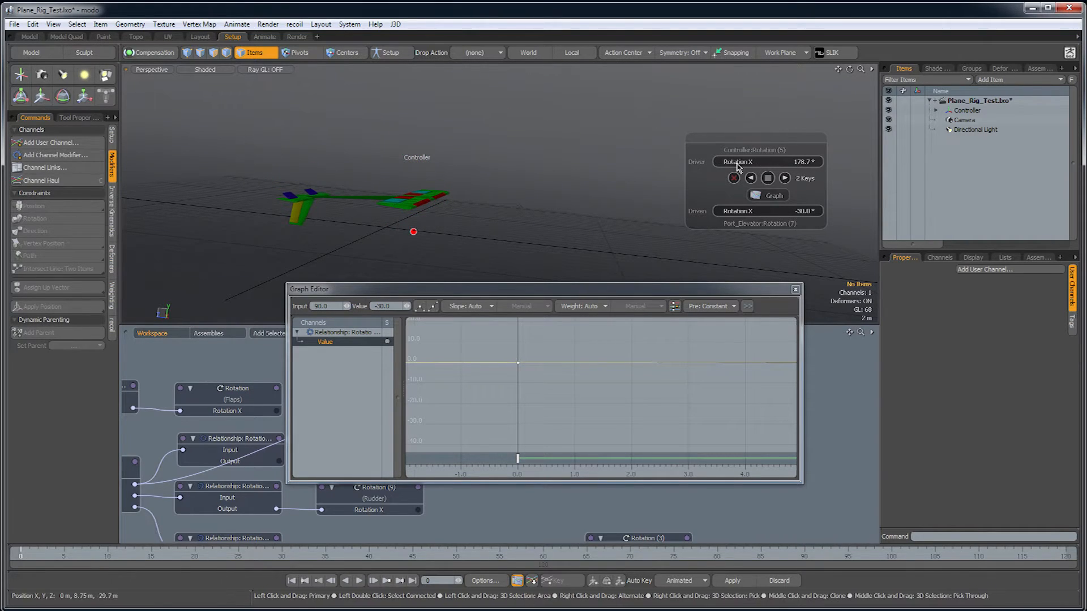
drag(737, 165, 672, 164)
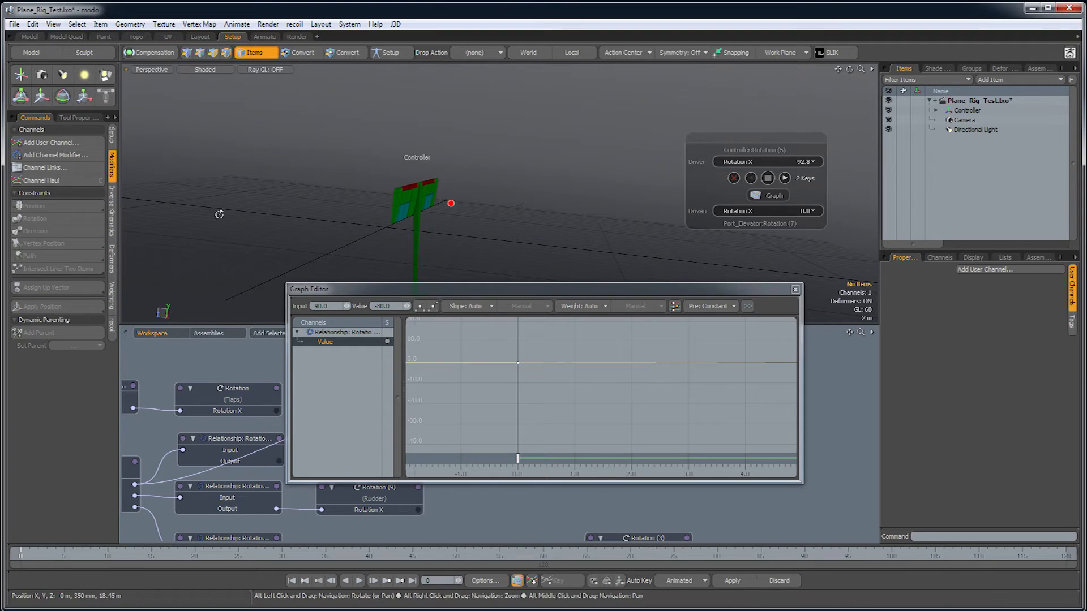
alt+shift+drag(391, 165, 393, 119)
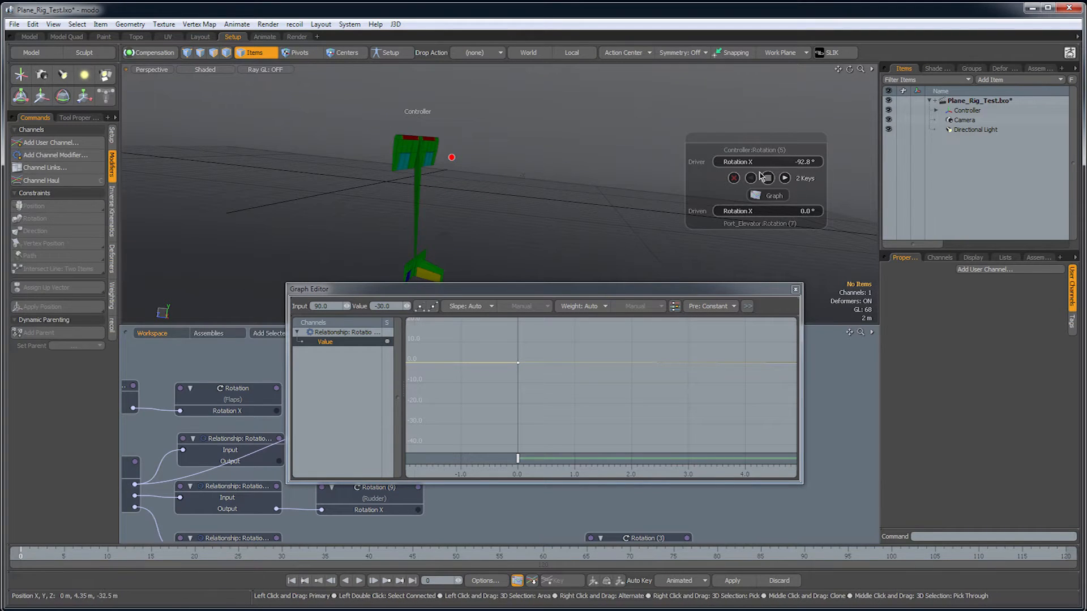
Reset the driver's Rotation X to 0°.
drag(752, 165, 748, 165)
click(800, 164)
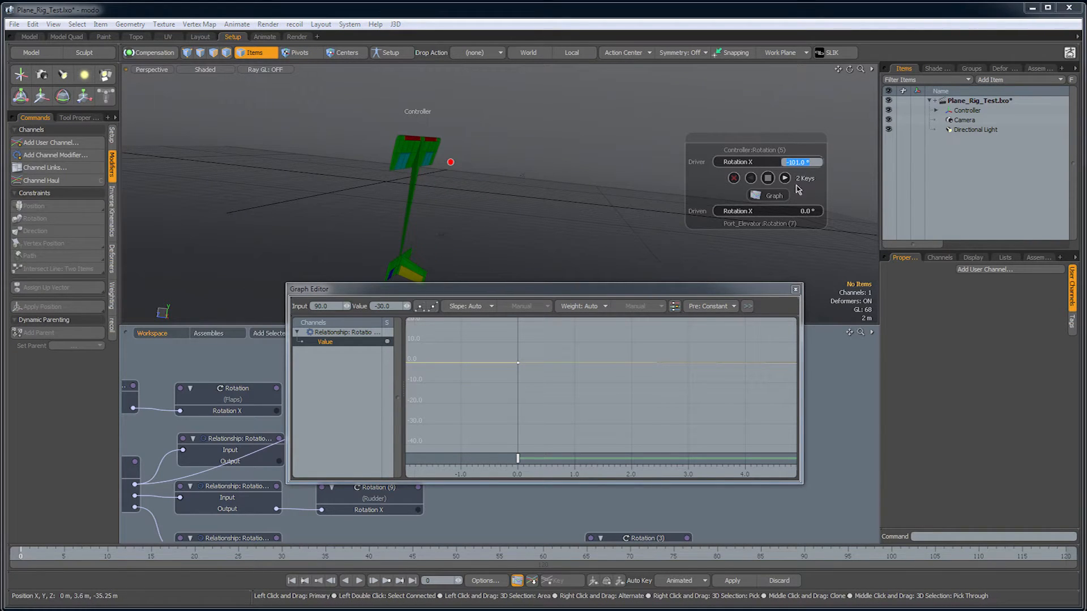
key(Return)
Add a third key after the 90 key on the curve, with an input of 180 and a value of 0.
alt+right_drag(566, 409, 439, 439)
alt+drag(640, 411, 532, 402)
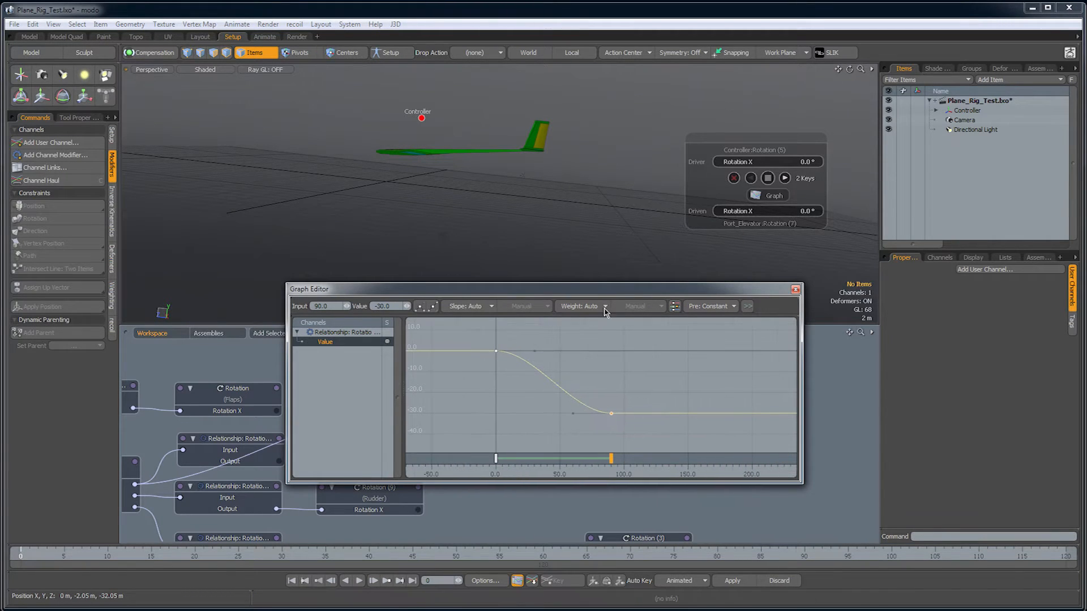
middle_click(673, 416)
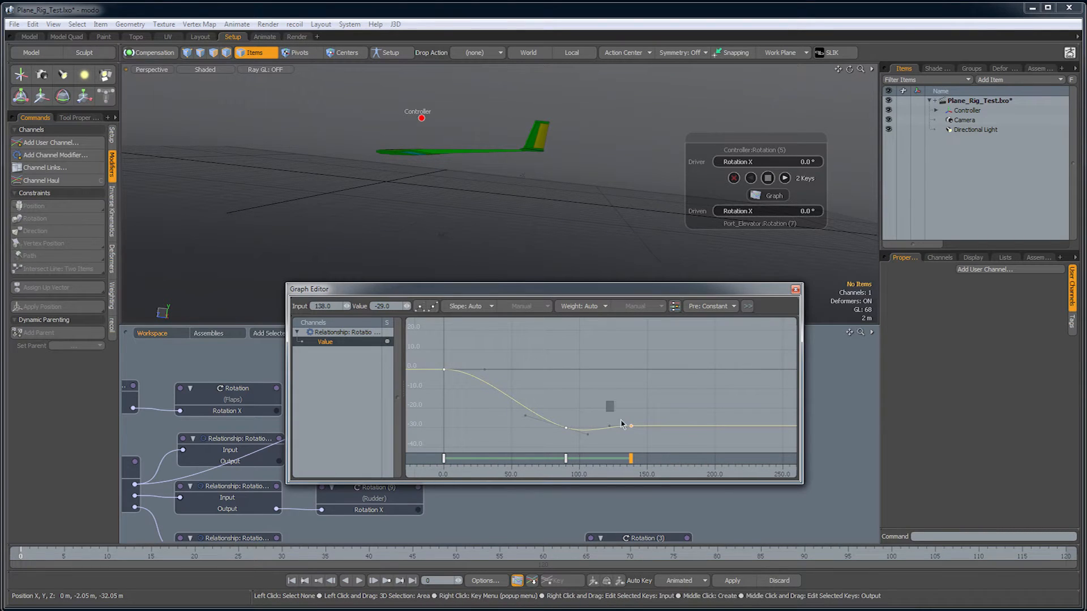
drag(631, 425, 630, 396)
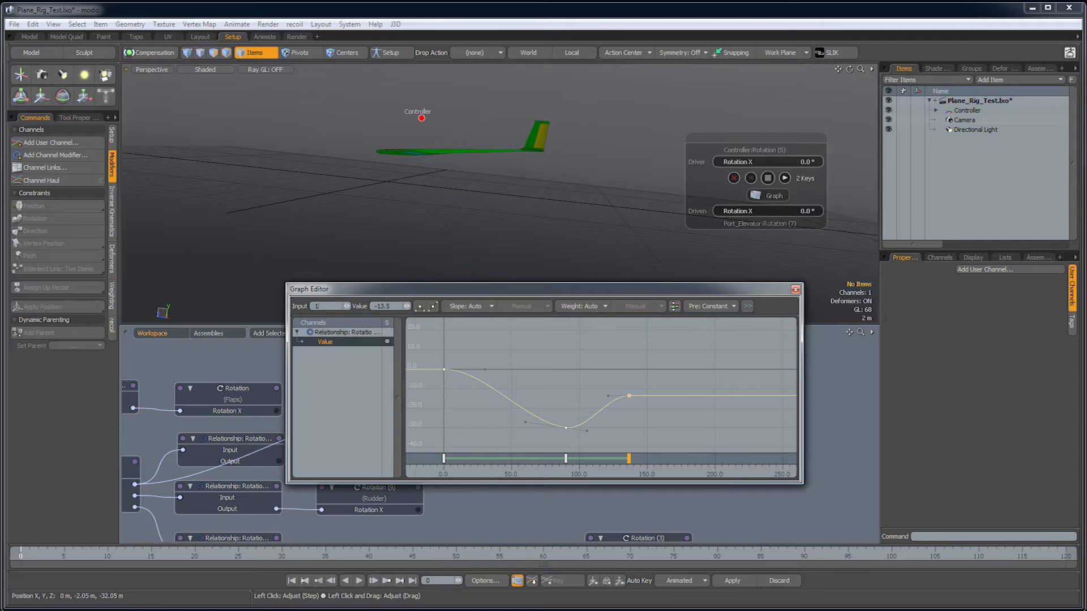
key(Return)
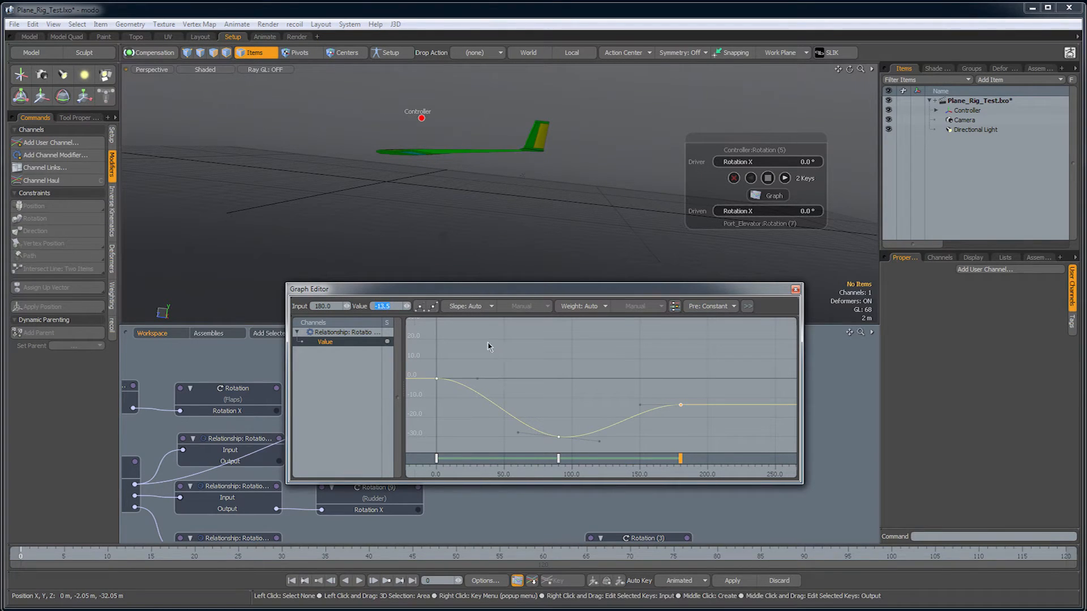
alt+drag(500, 420, 488, 433)
Add a fourth key beyond the 180 key on the curve, at an input of about 271 and a value of 18.
alt+drag(700, 399, 600, 379)
alt+right_drag(600, 380, 595, 380)
middle_drag(658, 374, 659, 373)
alt+drag(689, 354, 631, 376)
alt+drag(581, 426, 640, 374)
alt+right_drag(639, 374, 629, 370)
middle_drag(629, 362, 646, 345)
alt+drag(657, 359, 620, 361)
key(ctrl+z)
click(681, 386)
middle_click(672, 371)
Set the new key's input to -90 and its value to 30 so it precedes the 0 key.
alt+drag(620, 361, 634, 370)
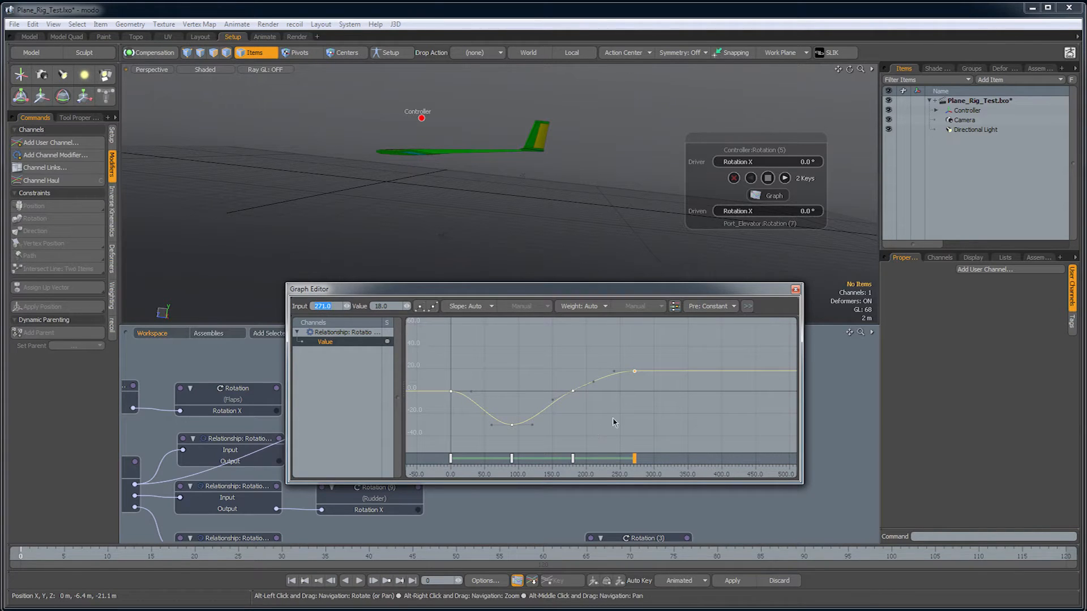
alt+drag(668, 404, 699, 406)
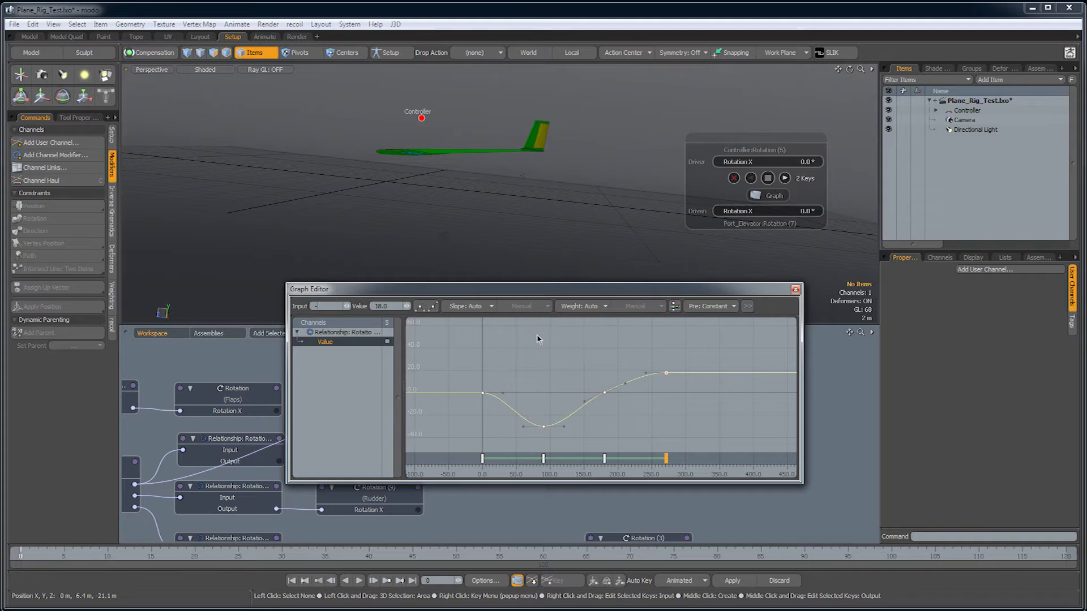
text(0)
key(Return)
alt+drag(536, 414, 634, 412)
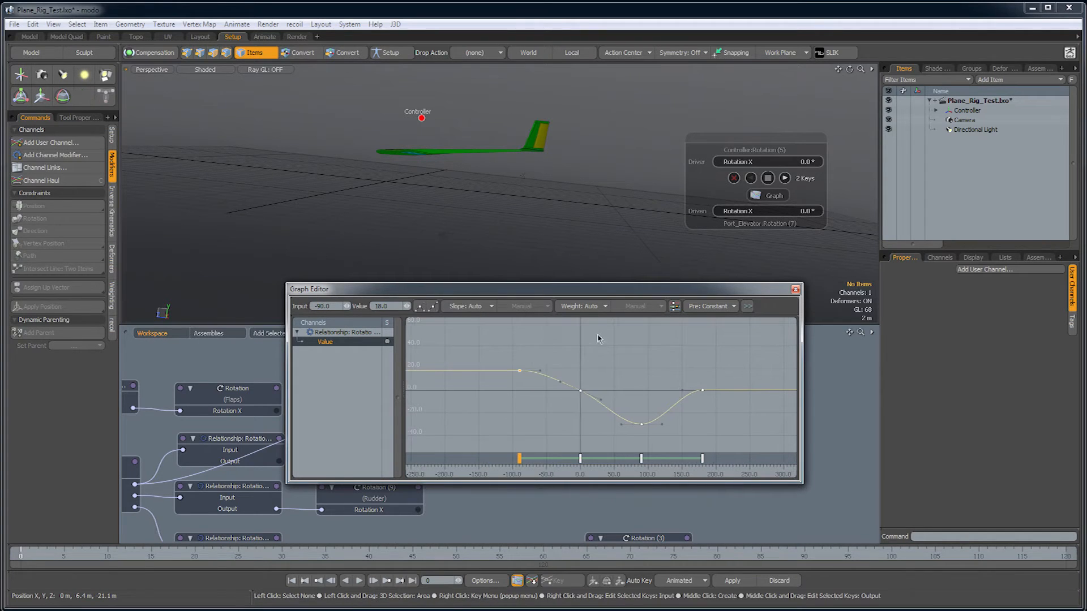
click(391, 306)
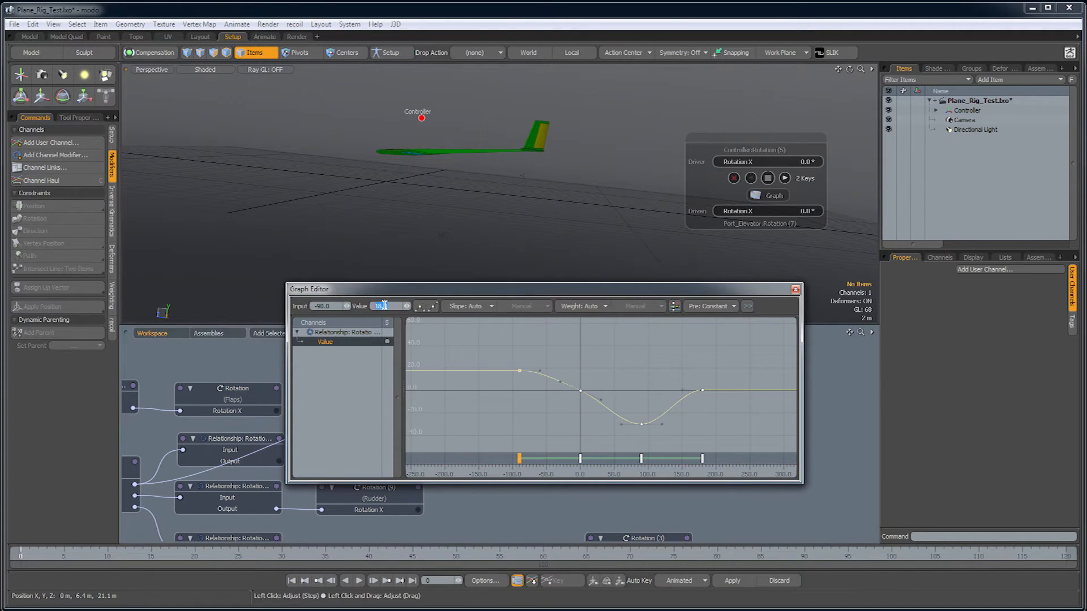
click(661, 390)
alt+drag(662, 390, 553, 385)
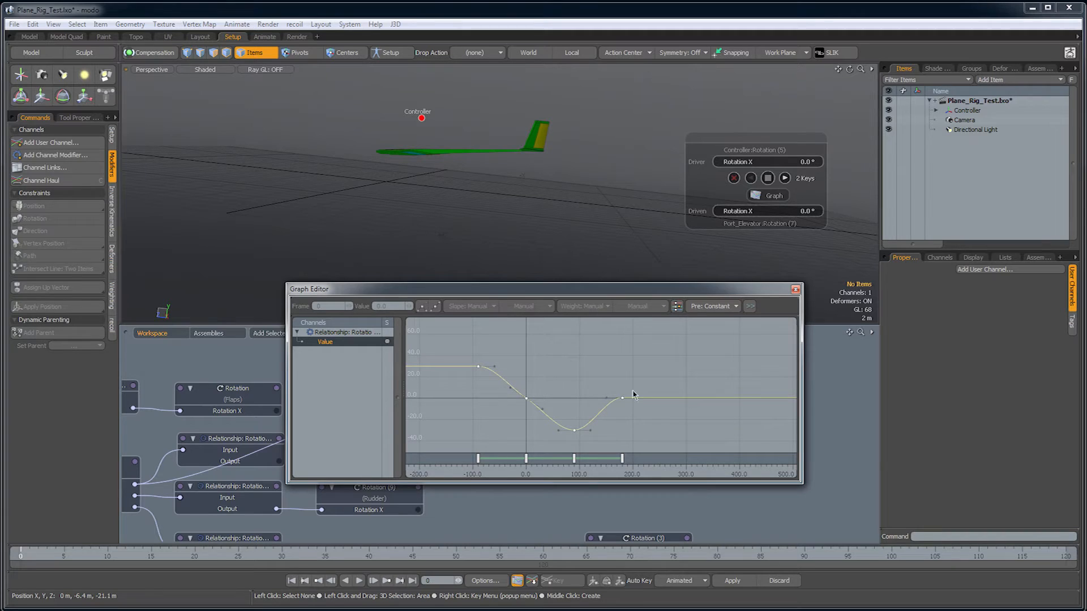
ctrl+alt+drag(694, 372, 610, 346)
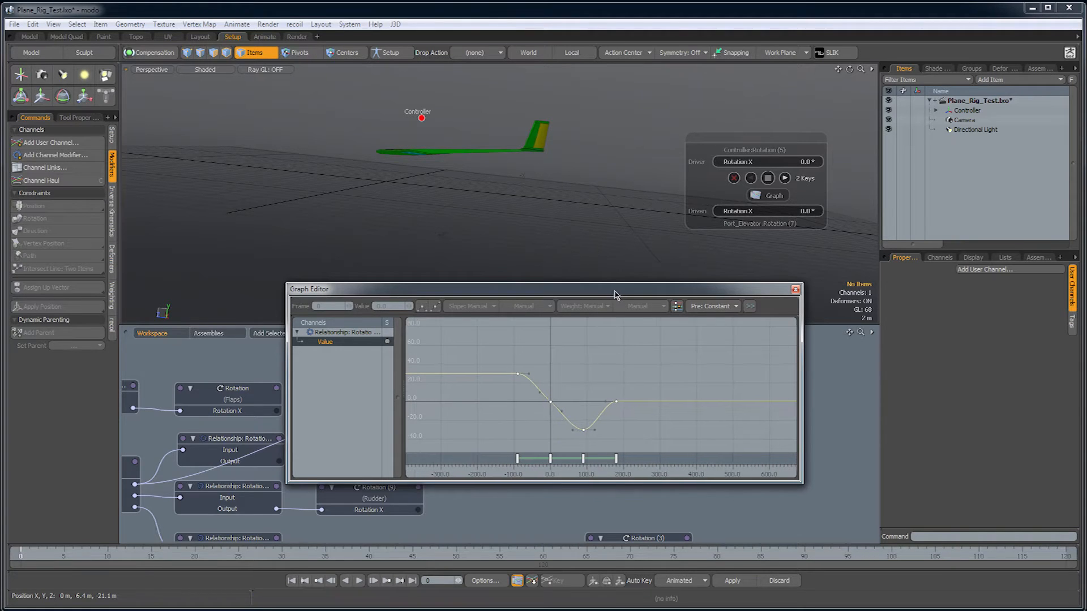
Test the elevator response by rotating the Controller about X to about -6° with the Rotate tool.
drag(616, 295, 619, 295)
click(421, 118)
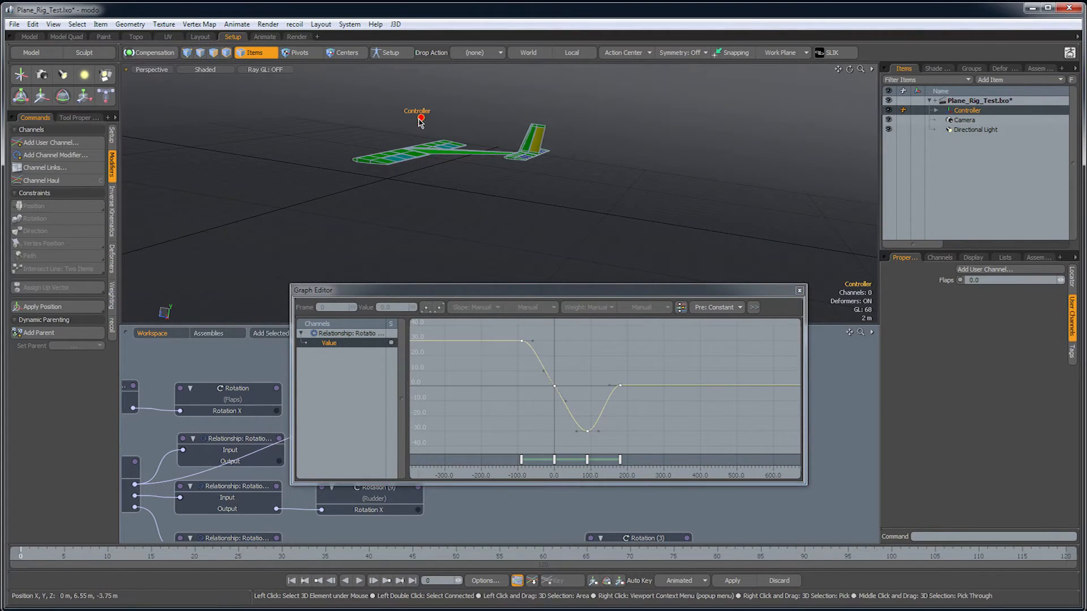
key(e)
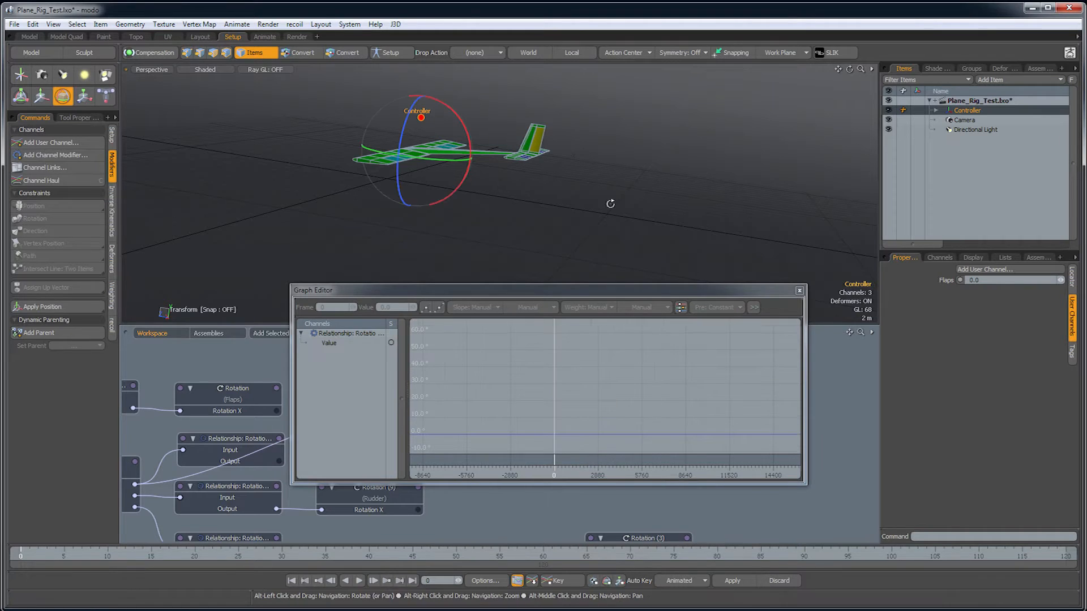
drag(482, 137, 523, 146)
alt+middle_drag(523, 146, 512, 202)
drag(470, 187, 436, 174)
mouse_move(478, 202)
mouse_down()
mouse_move(488, 170)
mouse_move(478, 202)
mouse_move(488, 170)
mouse_move(481, 187)
mouse_up()
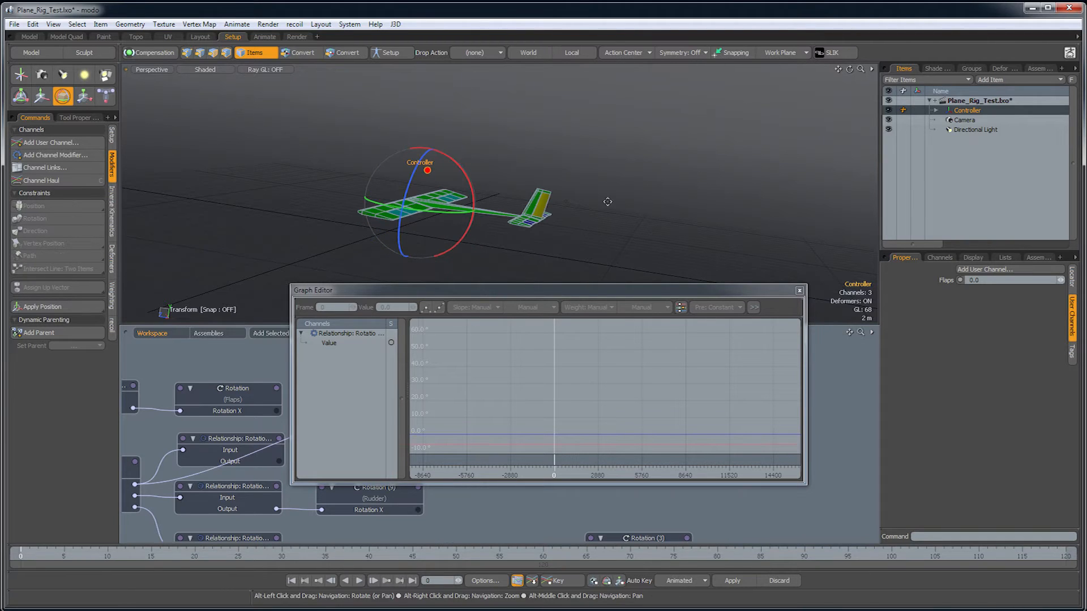
click(628, 198)
Reposition the Graph Editor and widen it enough to show the Post behavior options.
drag(596, 290, 508, 261)
scroll(504, 358, down, 2)
alt+right_drag(504, 358, 437, 375)
drag(716, 284, 819, 283)
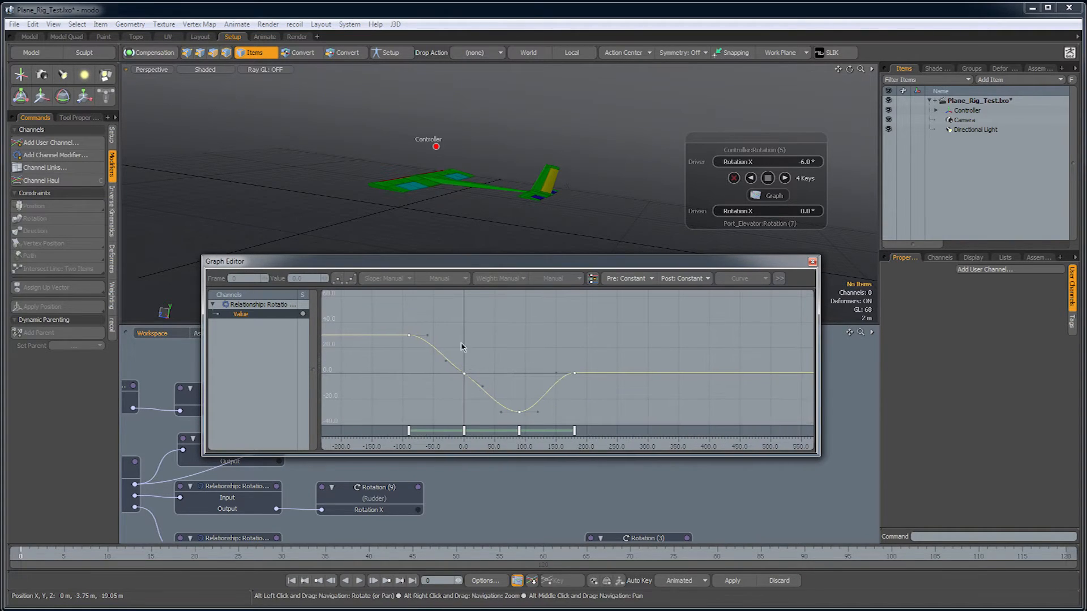
Examine the curve's keys from -90 to 180 and the flat stretches before the first and after the last key.
drag(423, 318, 374, 358)
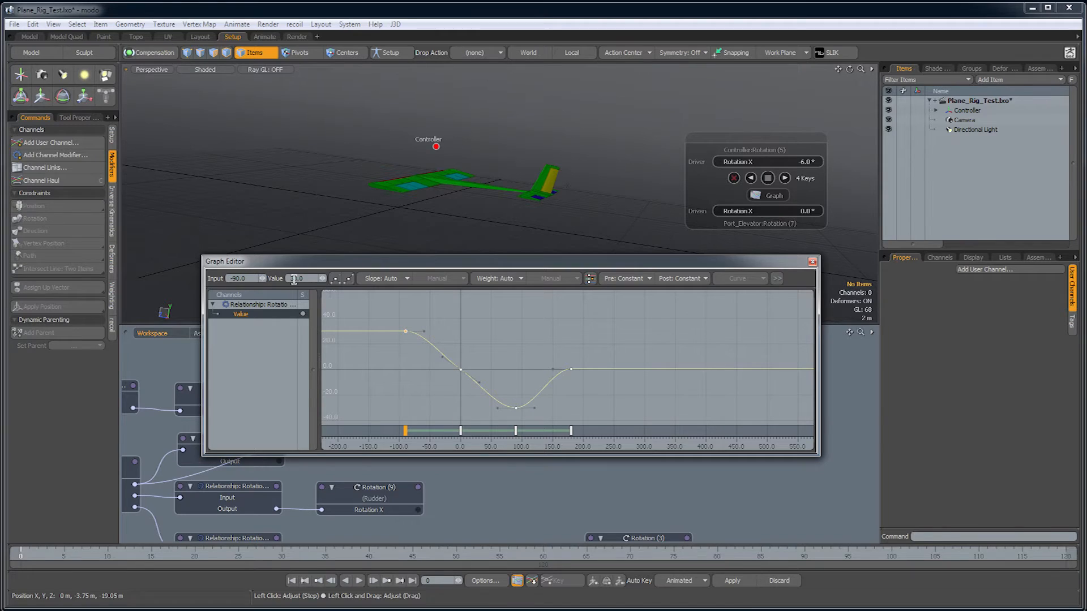
alt+drag(515, 372, 412, 391)
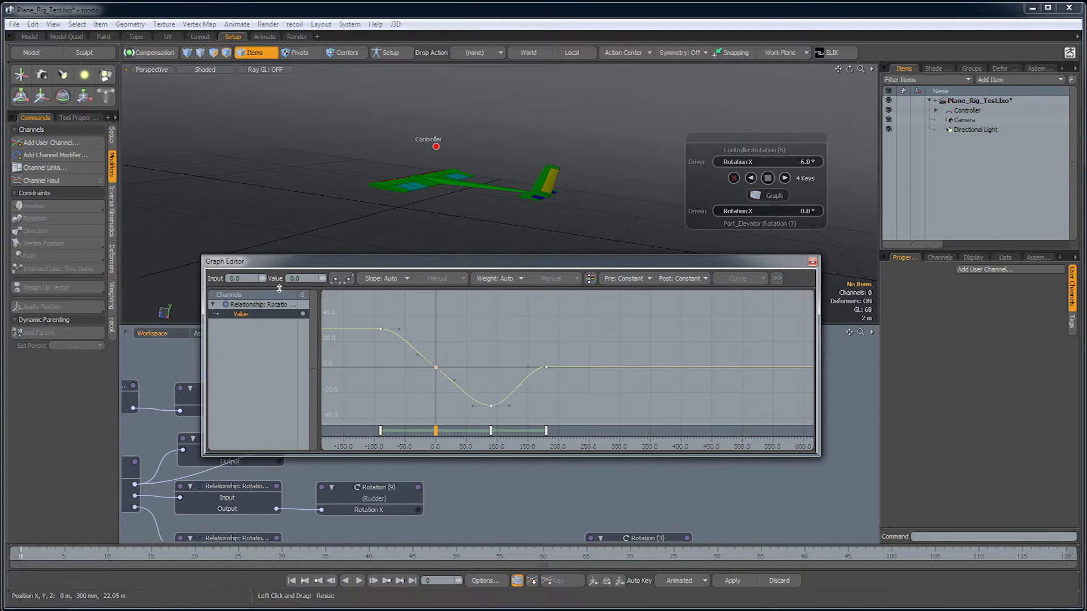
drag(525, 340, 617, 391)
alt+drag(552, 365, 565, 383)
click(599, 336)
alt+drag(523, 303, 560, 311)
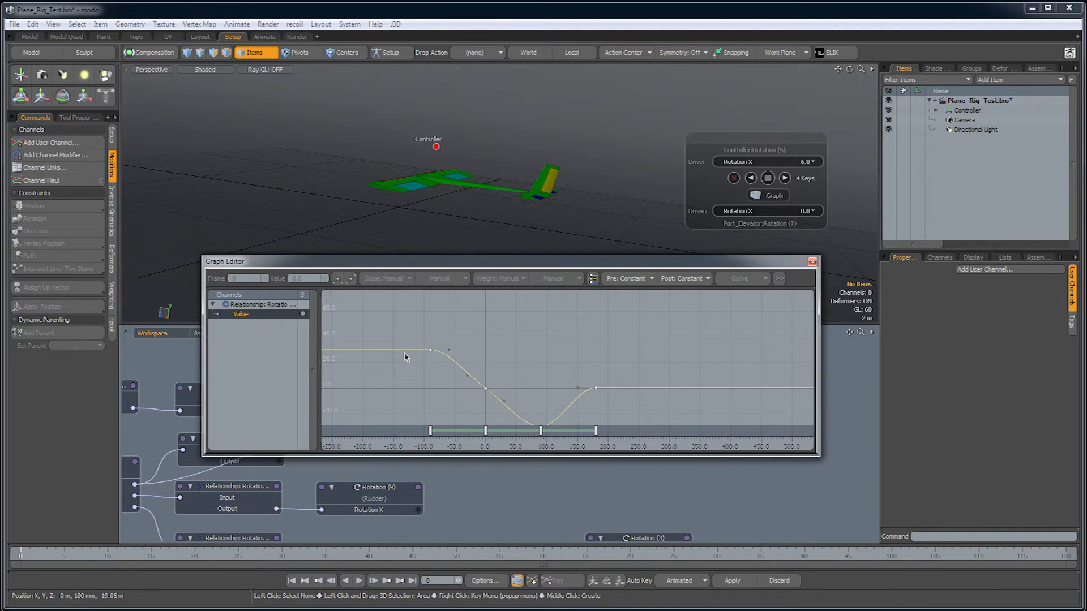
mouse_move(599, 396)
alt+mouse_down()
mouse_move(582, 334)
mouse_move(596, 383)
alt+mouse_up()
alt+right_drag(596, 383, 633, 376)
alt+drag(633, 376, 609, 383)
alt+right_drag(610, 383, 700, 396)
alt+drag(506, 373, 599, 359)
alt+right_drag(566, 374, 643, 356)
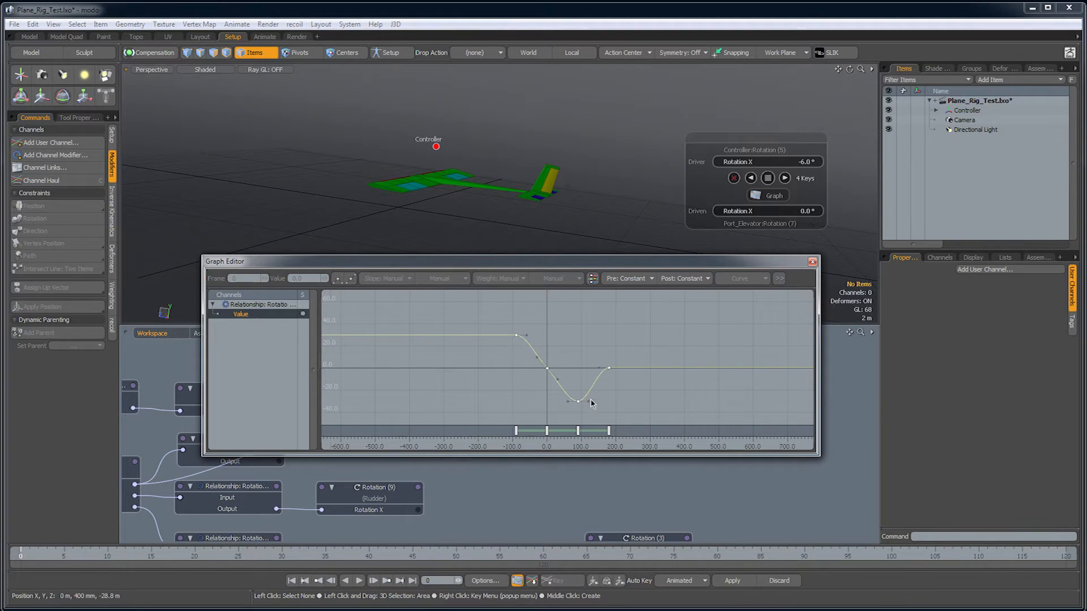
click(546, 368)
alt+drag(579, 371, 569, 372)
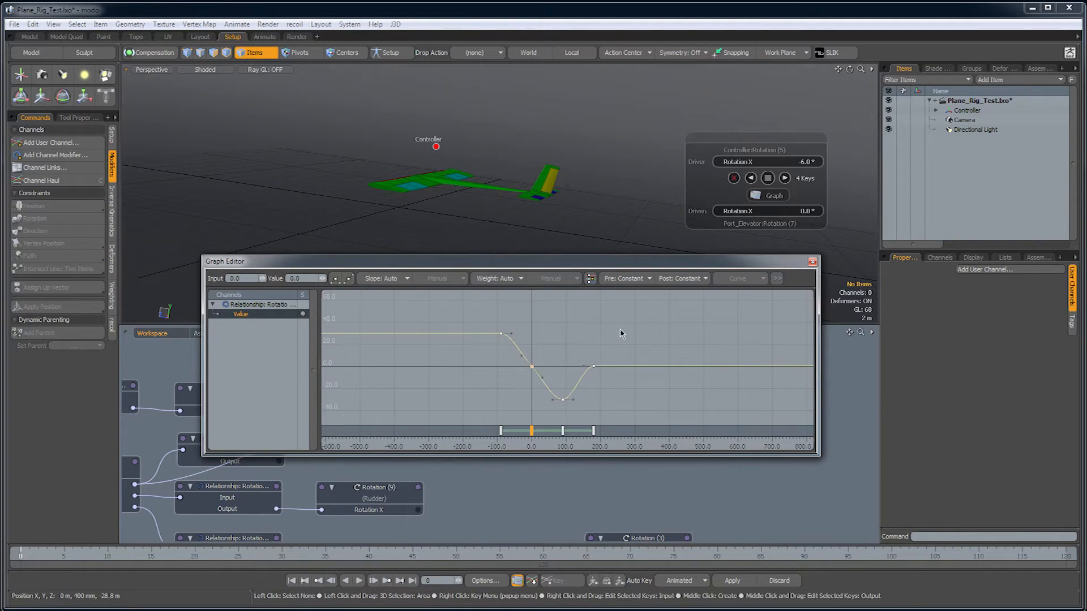
Set both the pre and post behavior of the curve to Oscillate.
click(632, 310)
click(650, 280)
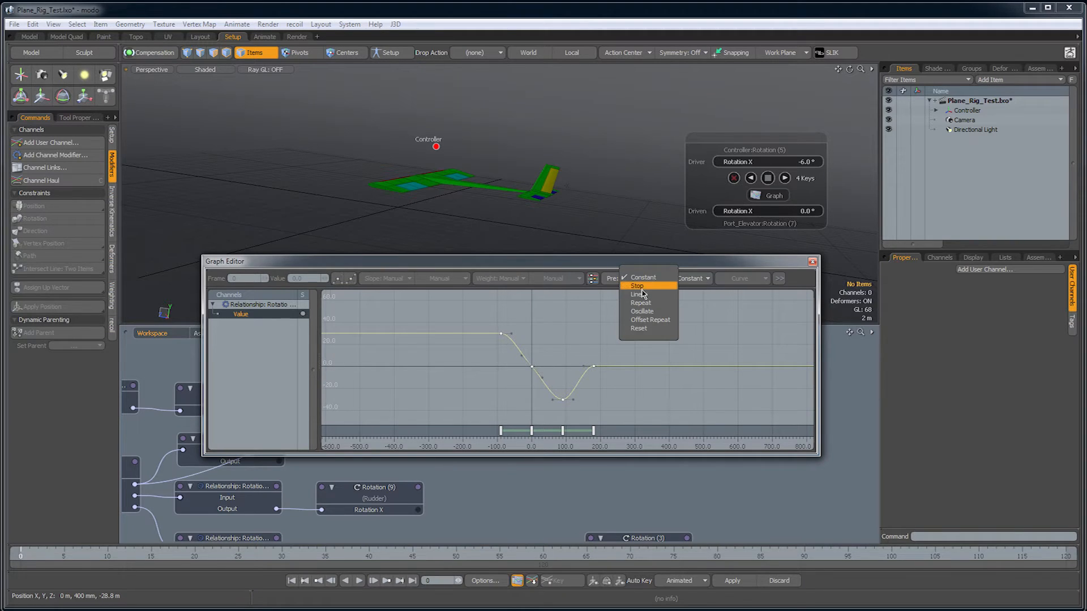
click(665, 312)
click(688, 279)
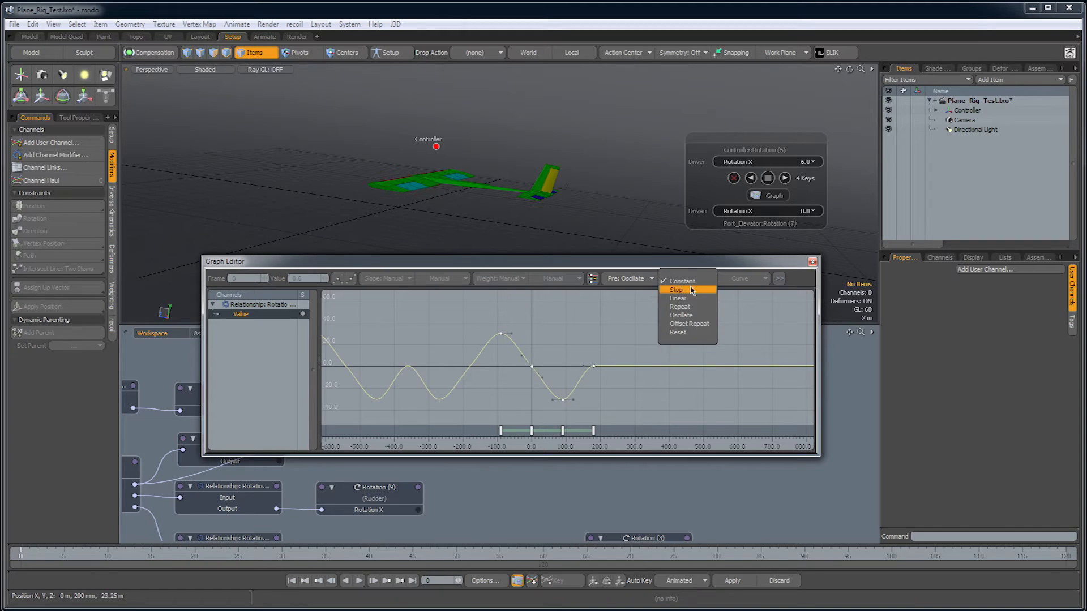
click(705, 316)
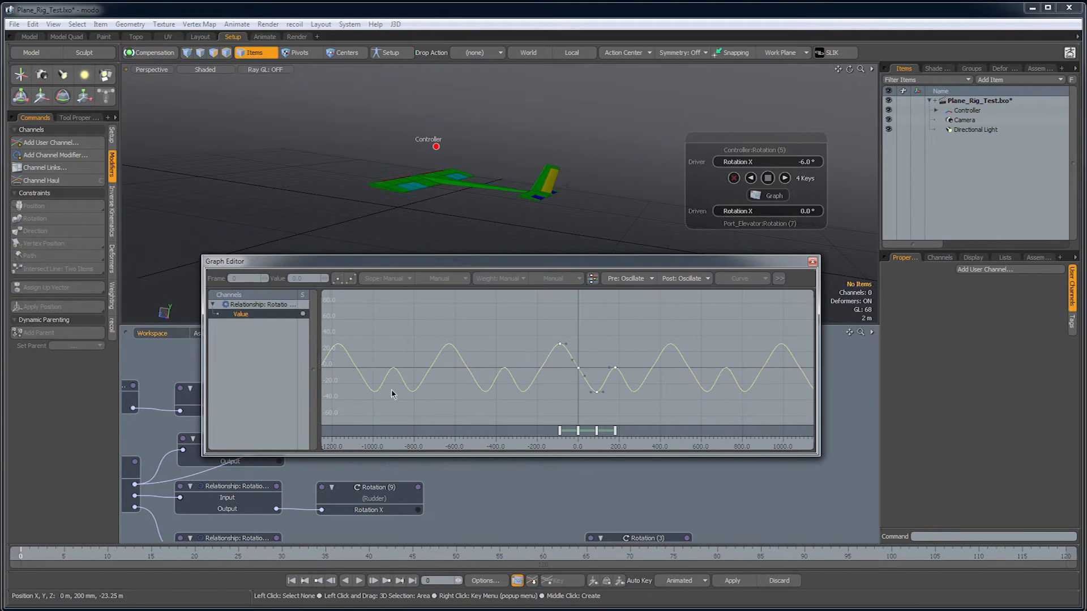
Examine how the oscillating curve repeats beyond its end keys at -90 and 180.
scroll(589, 376, up, 4)
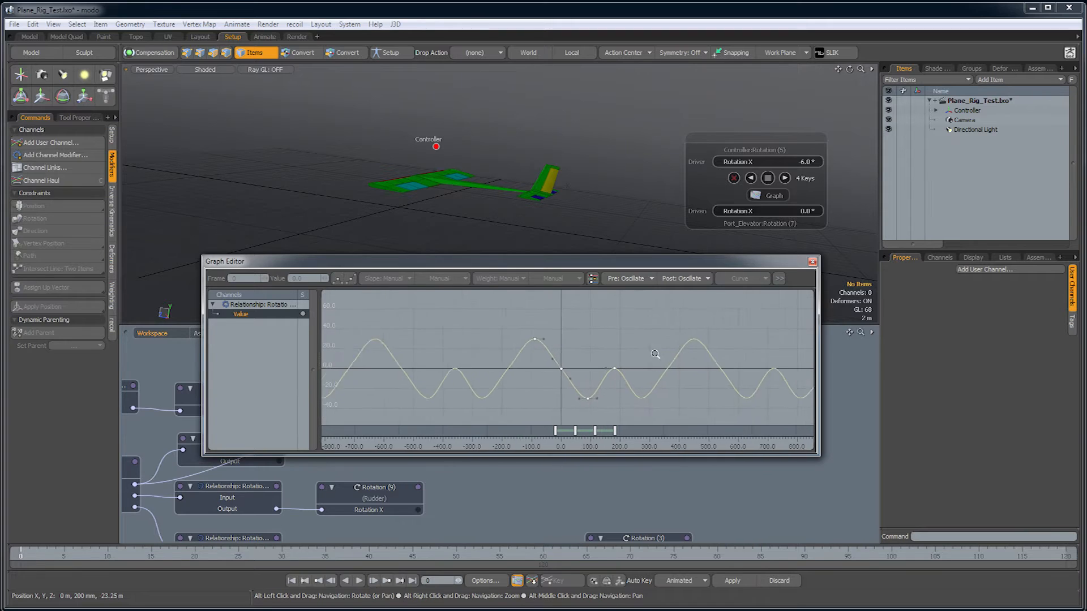
scroll(600, 362, up, 3)
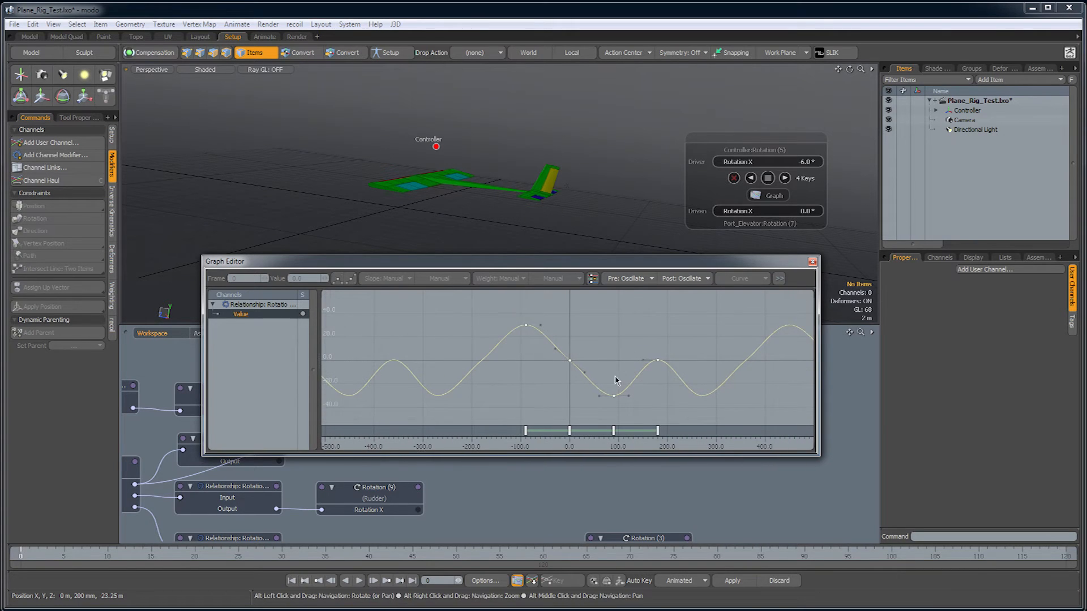
scroll(620, 382, up, 1)
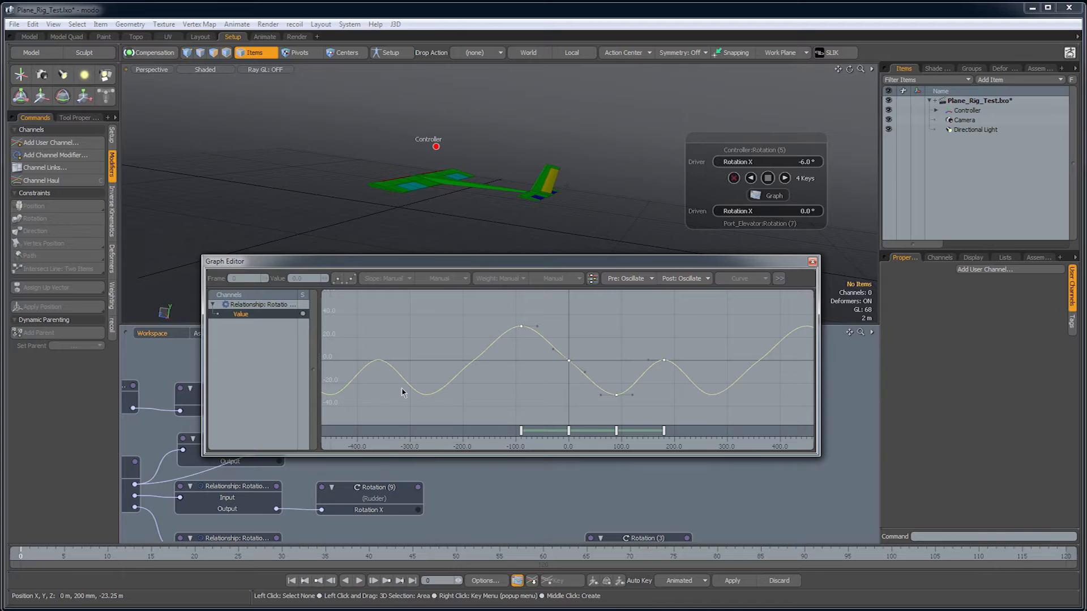
ctrl+alt+drag(625, 383, 517, 416)
ctrl+alt+drag(709, 362, 626, 358)
drag(469, 357, 470, 357)
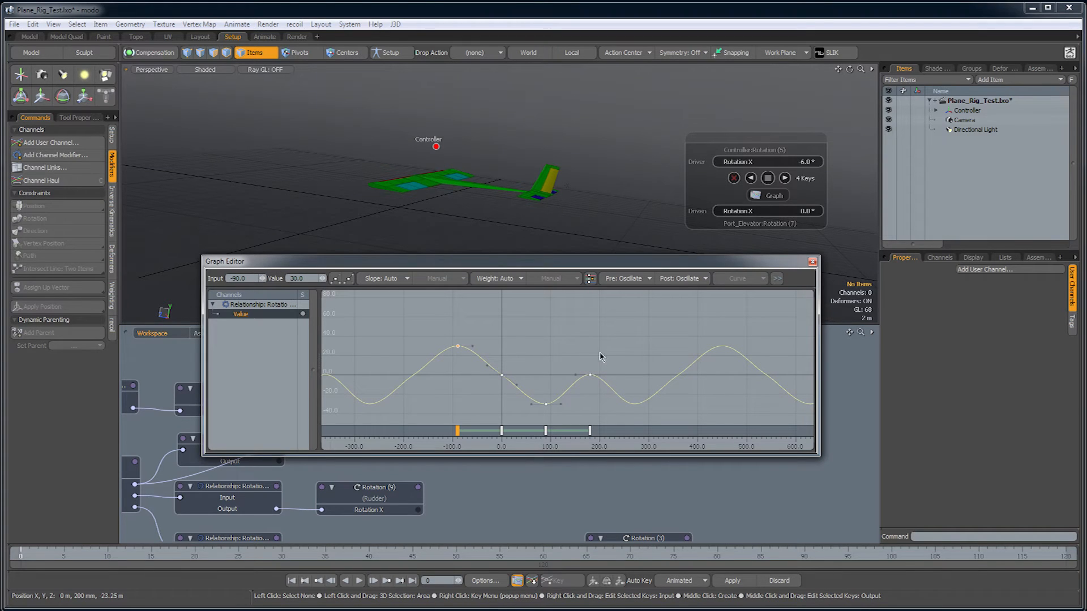
alt+drag(735, 386, 743, 380)
drag(491, 327, 444, 347)
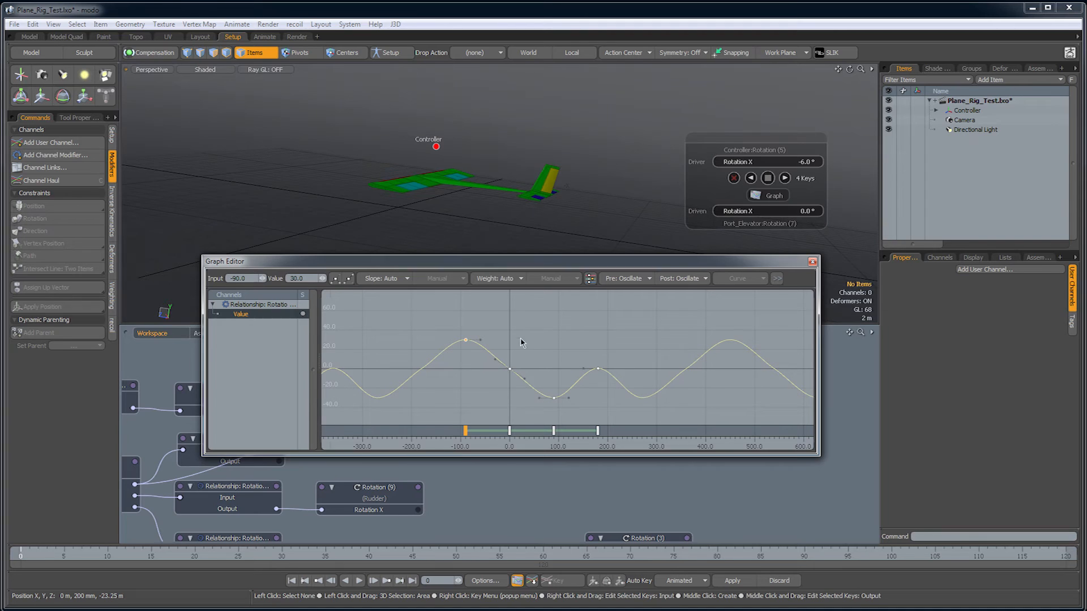
drag(587, 354, 628, 400)
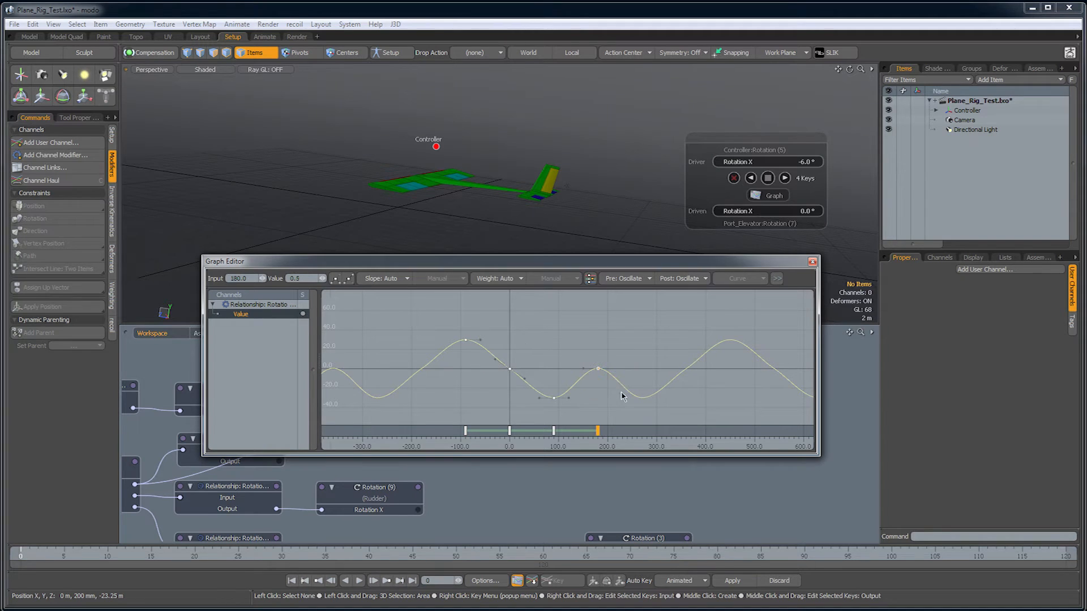
click(600, 349)
mouse_move(587, 352)
mouse_down()
mouse_move(623, 386)
mouse_move(608, 349)
mouse_up()
click(612, 353)
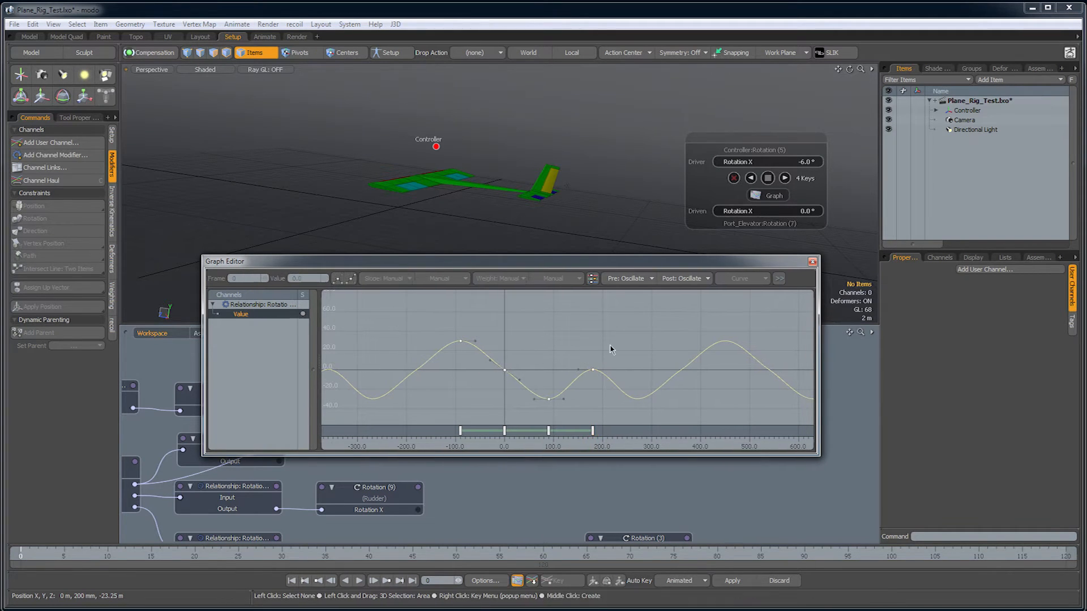
Add a key after the 180 key on the curve, with an input of 270 and a value of 30.
middle_click(640, 401)
drag(642, 400, 637, 340)
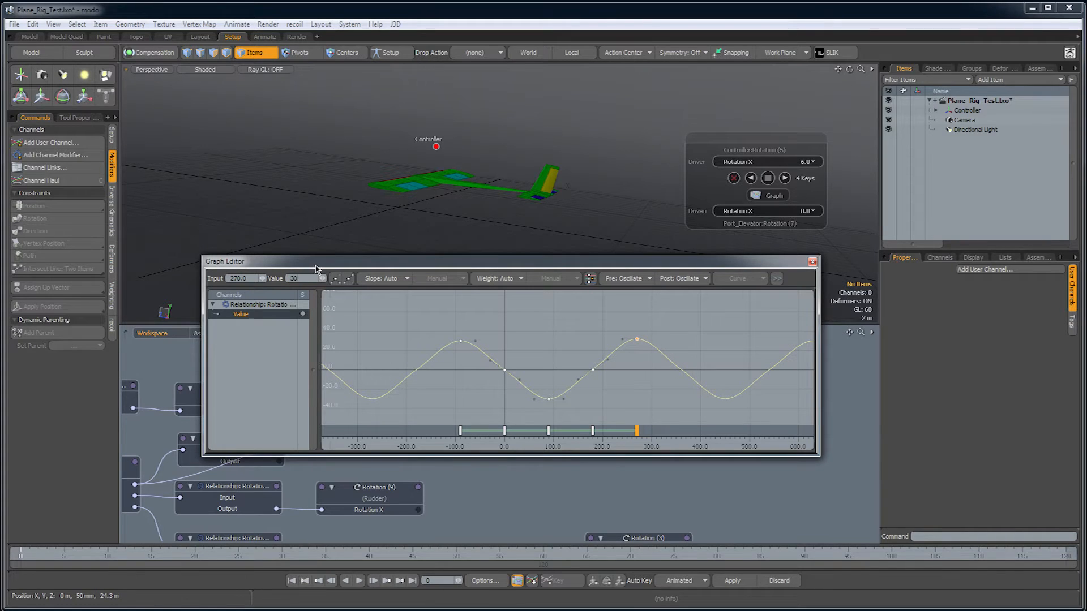
click(580, 416)
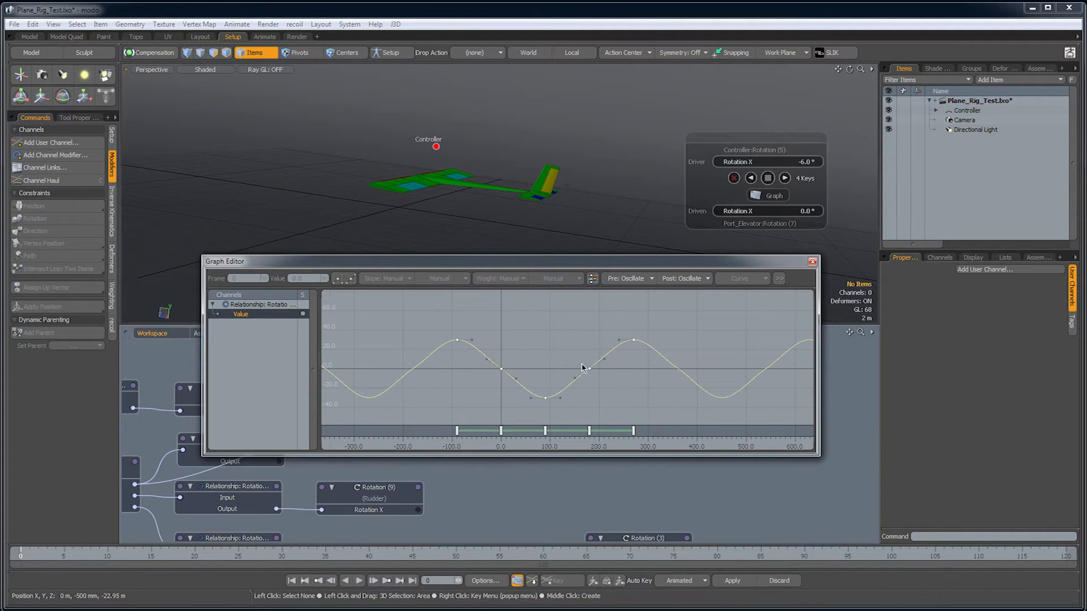
Bring back the Controller to Port_Elevator relationship's curve and place the Graph Editor below the 3D view.
click(601, 386)
click(593, 372)
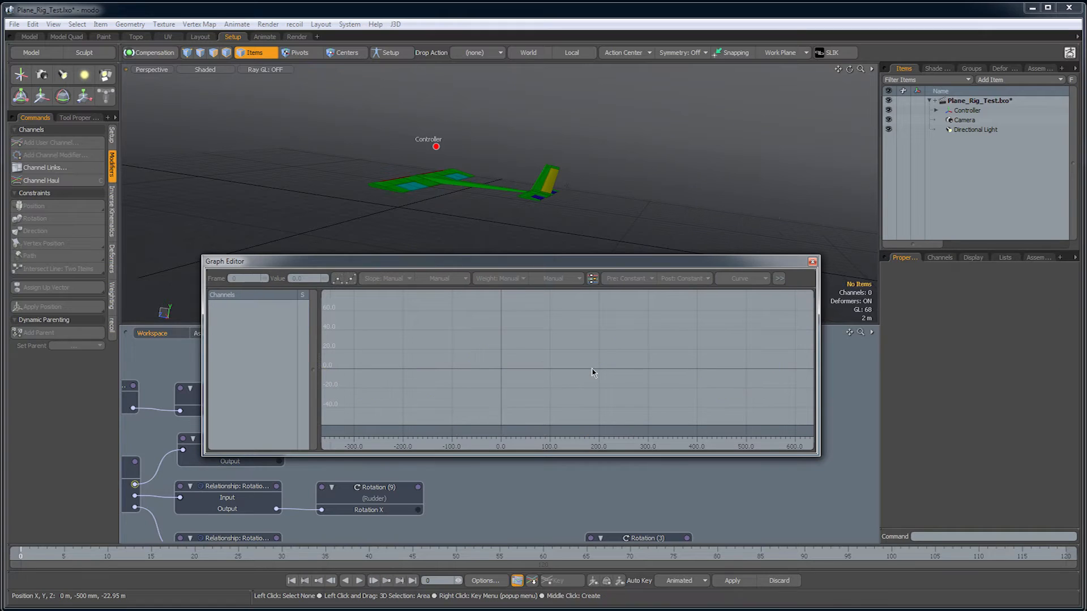
alt+shift+drag(618, 182, 626, 185)
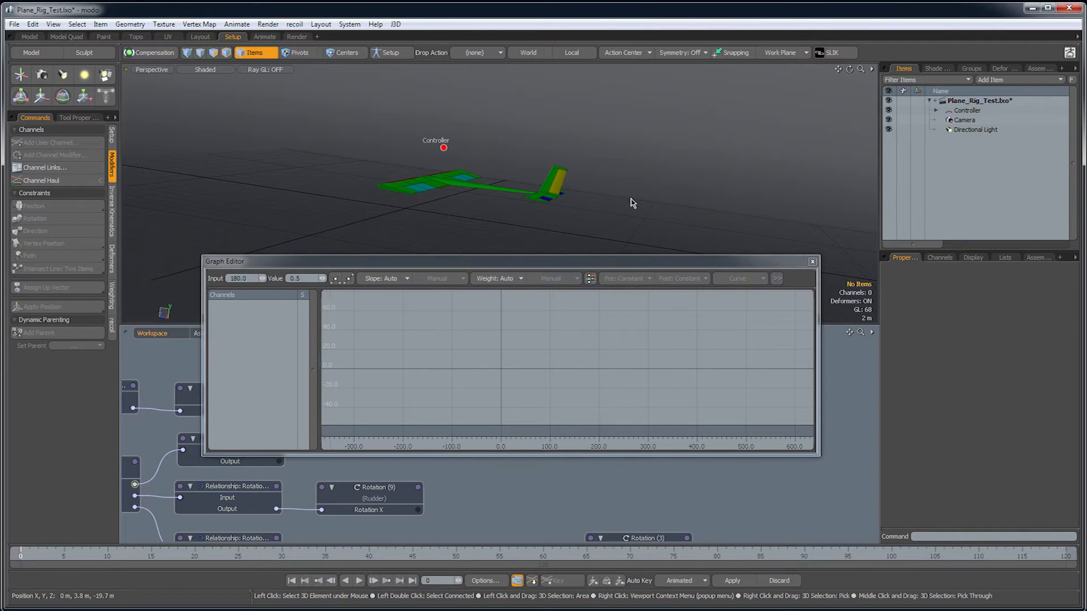
drag(620, 265, 633, 437)
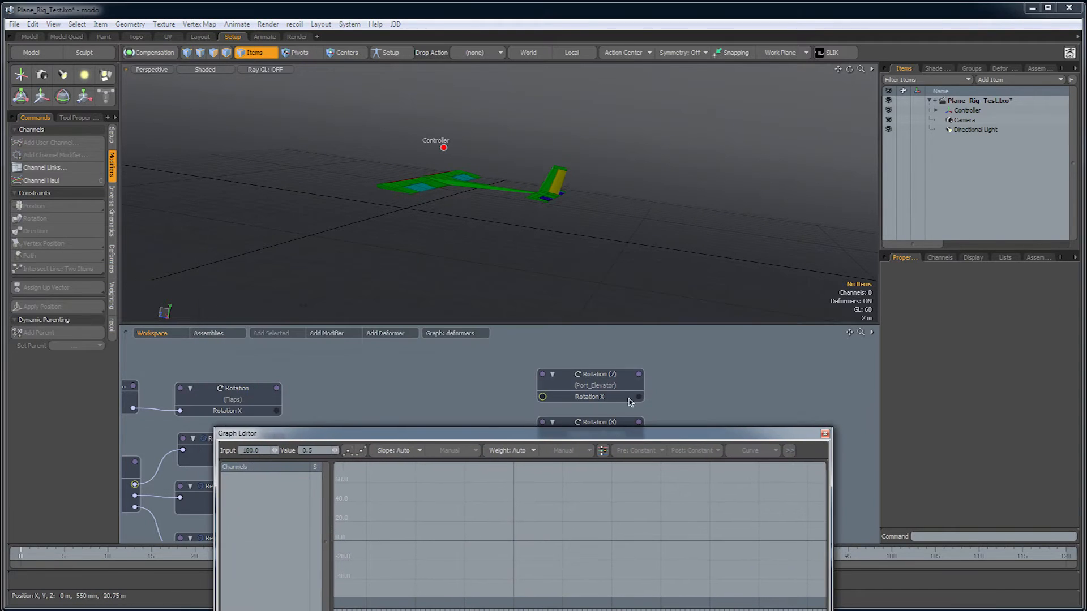
alt+drag(551, 378, 554, 373)
double_click(554, 377)
drag(486, 367, 477, 376)
click(478, 379)
drag(544, 437, 551, 347)
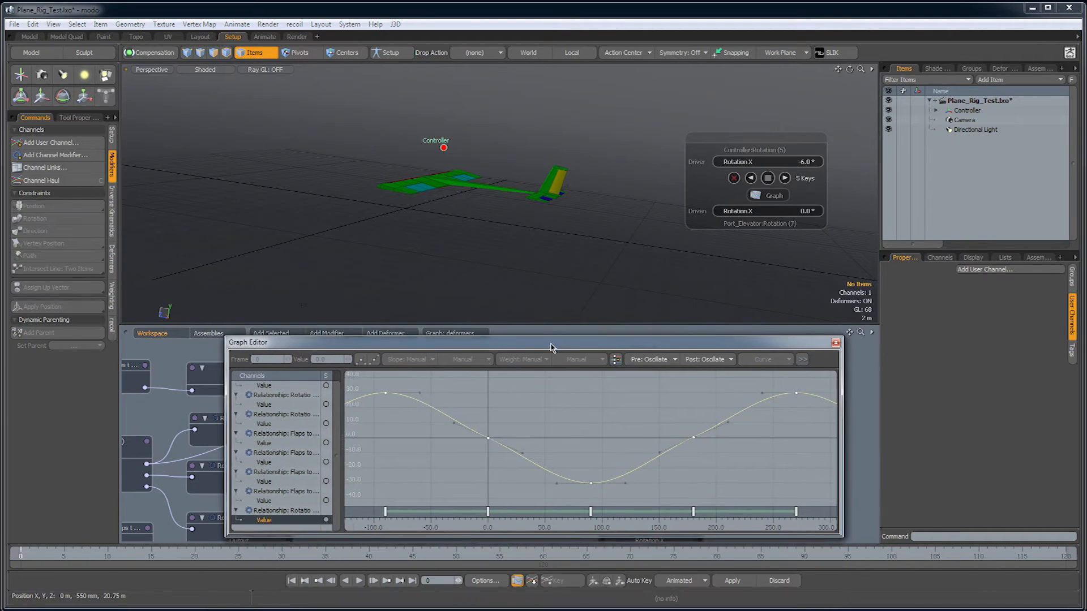
Delete the keys at inputs 180 and 0 from the elevator relationship curve.
click(685, 440)
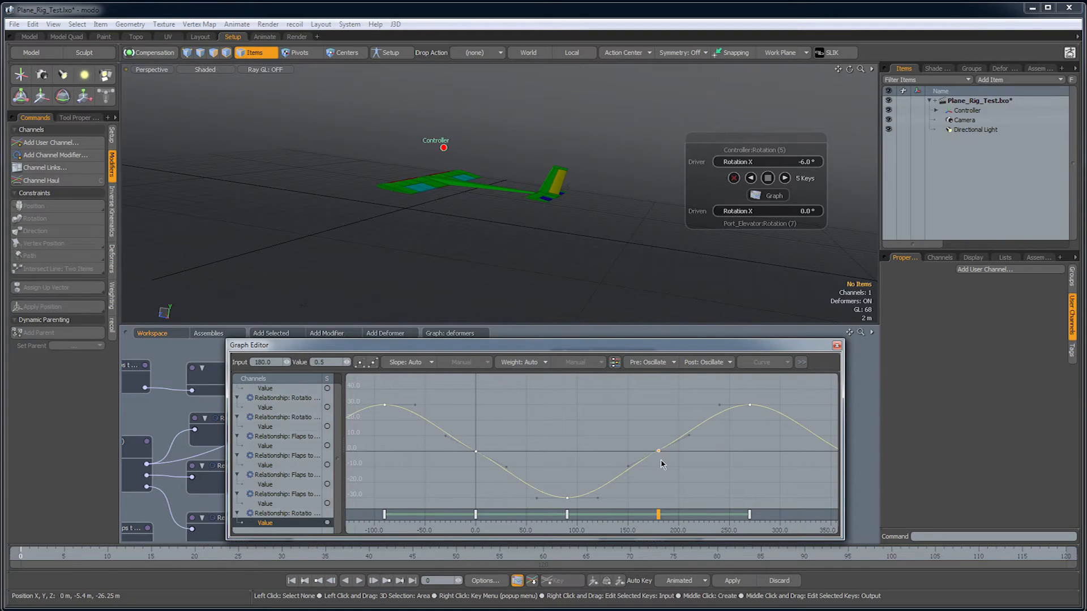
key(Delete)
click(476, 451)
key(Delete)
ctrl+alt+drag(579, 451, 512, 460)
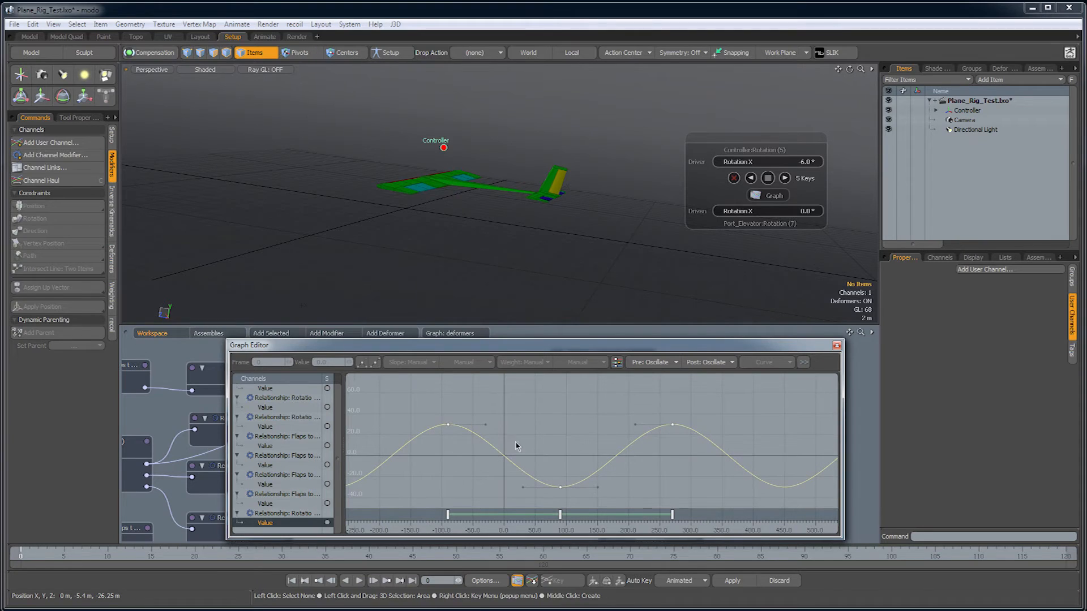
Test the elevators by scrubbing the driver's Rotation X up through 180° to about 217.4° while viewing the plane.
drag(759, 162, 788, 162)
alt+shift+drag(661, 191, 625, 235)
drag(750, 163, 847, 162)
drag(734, 163, 881, 163)
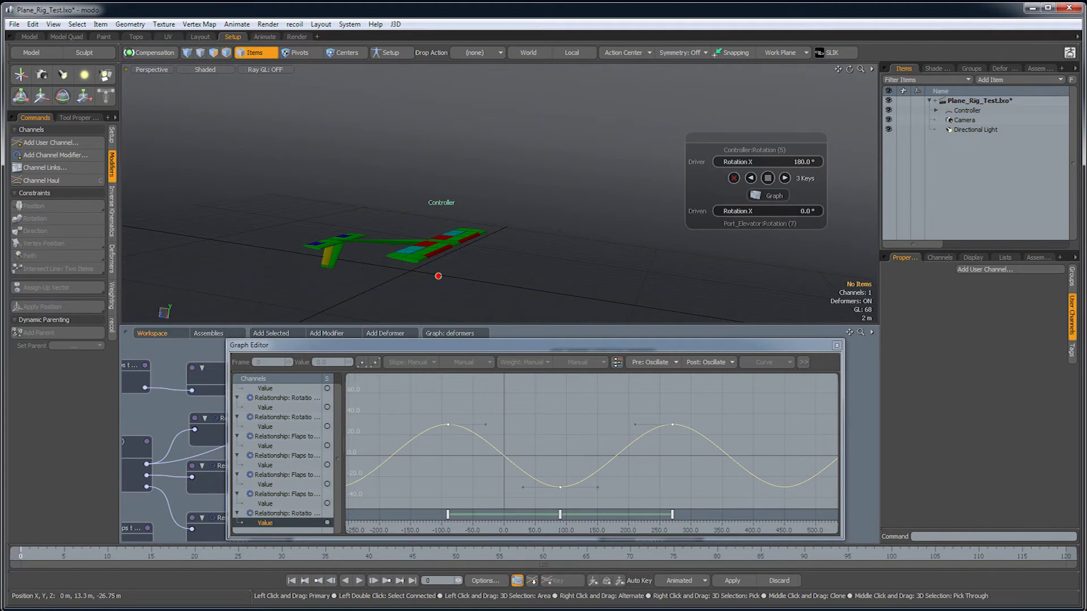
drag(750, 163, 823, 163)
alt+shift+drag(568, 264, 584, 149)
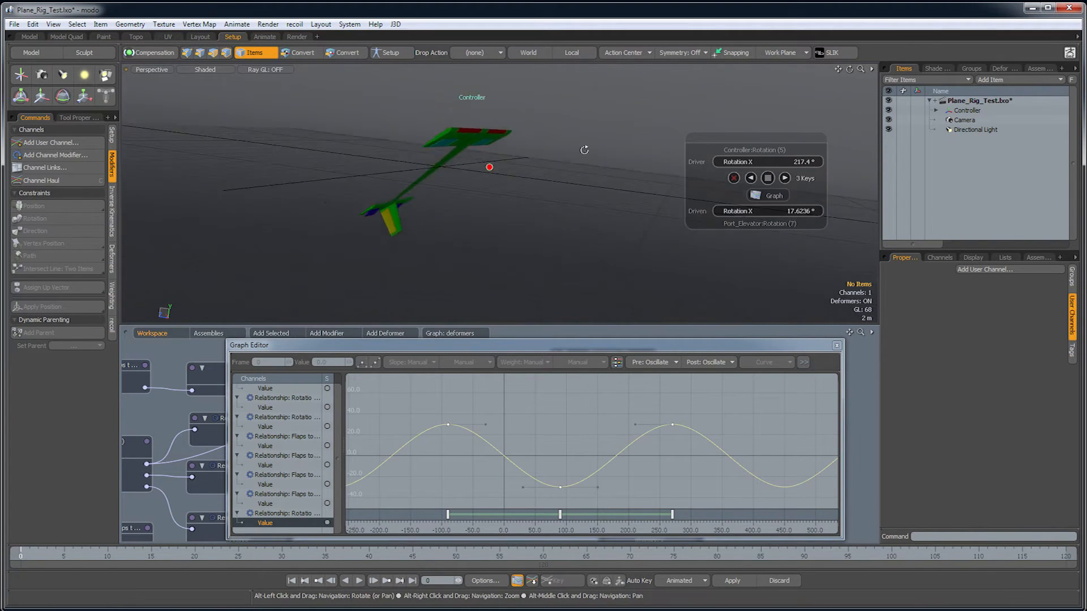
Test the elevators by scrubbing the driver's Rotation X through 270° and past 360° to about 432.6°, viewing the plane from behind.
drag(755, 170, 852, 172)
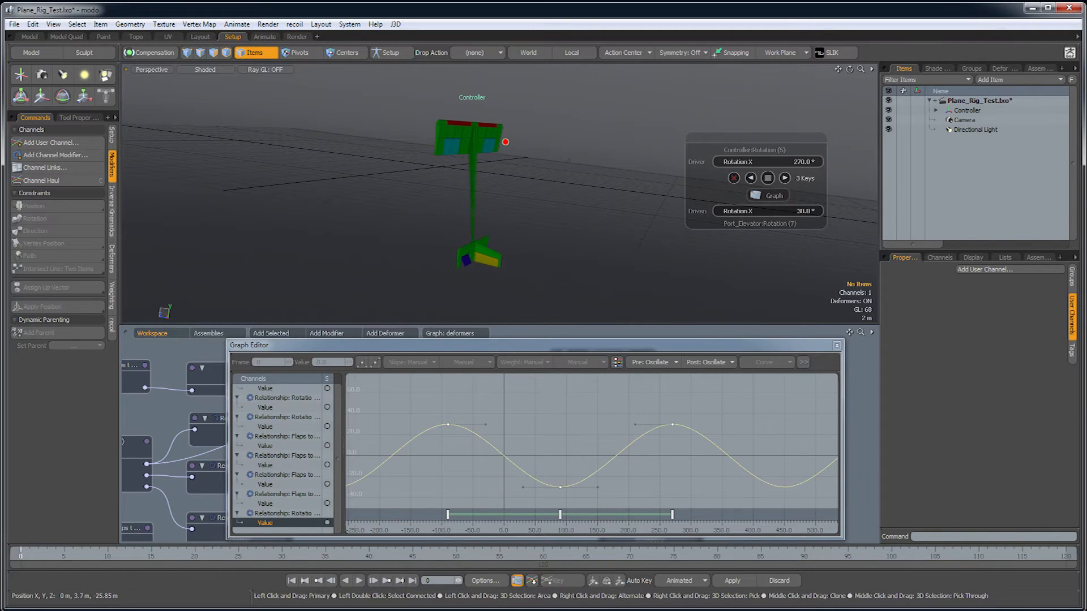
drag(747, 167, 753, 209)
drag(781, 163, 814, 165)
click(752, 176)
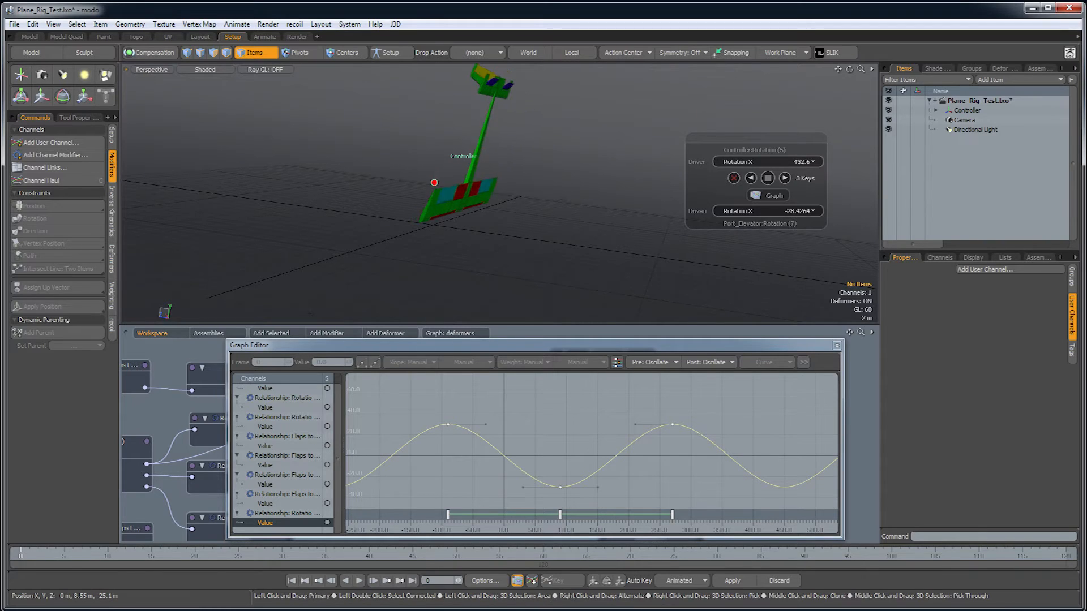
drag(781, 163, 795, 163)
alt+drag(555, 137, 586, 150)
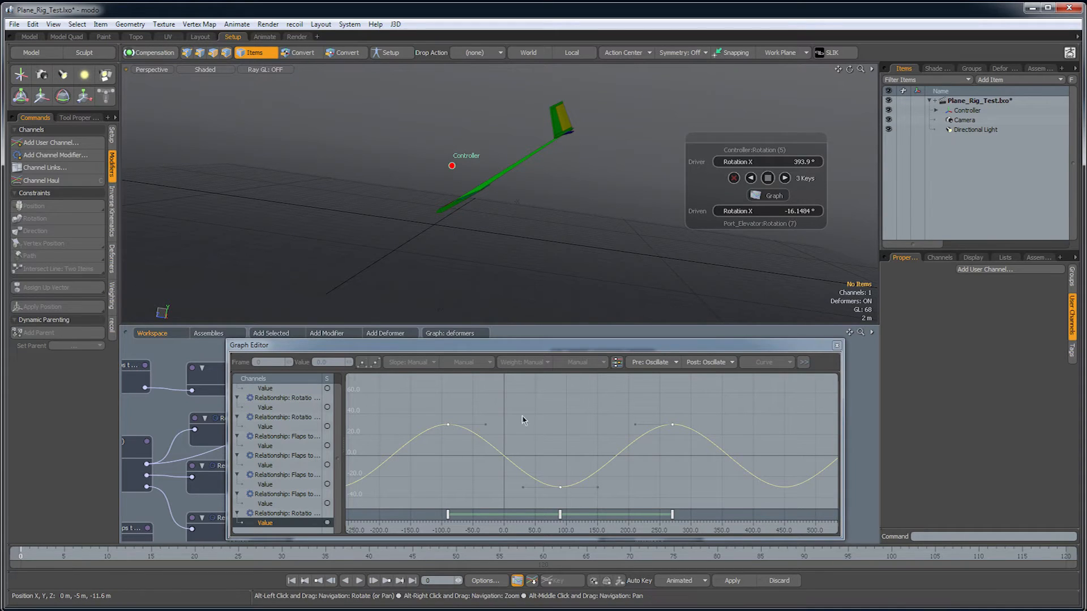
Try adjusting the tangent handles of the elevator curve's keys at inputs -90 and 270, undoing each change.
alt+drag(524, 430, 511, 427)
click(435, 422)
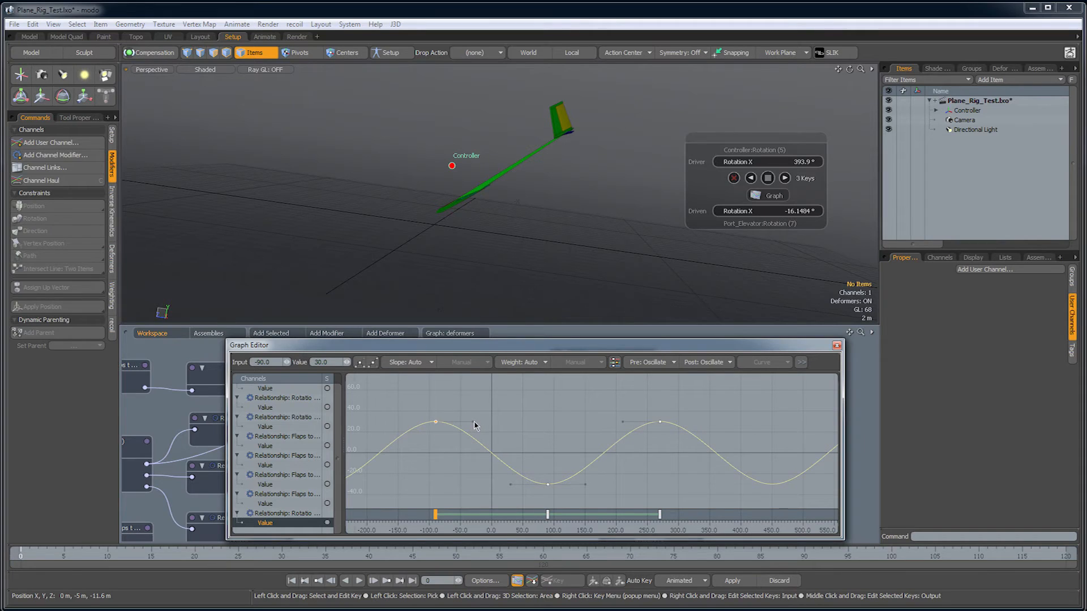
drag(473, 425, 487, 425)
key(ctrl+z)
alt+drag(627, 432, 626, 425)
click(621, 417)
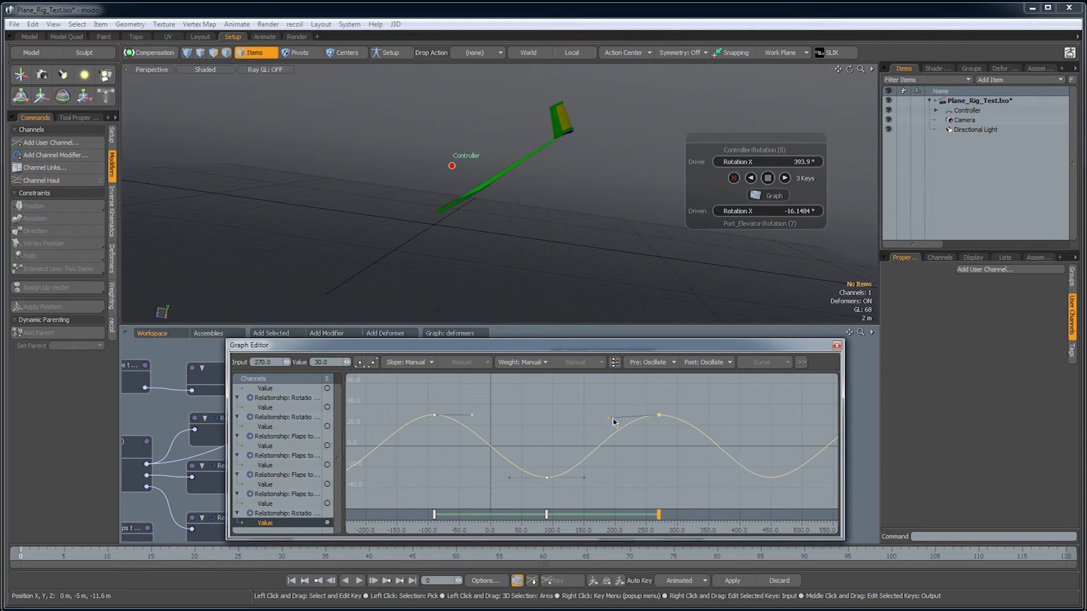
key(ctrl+z)
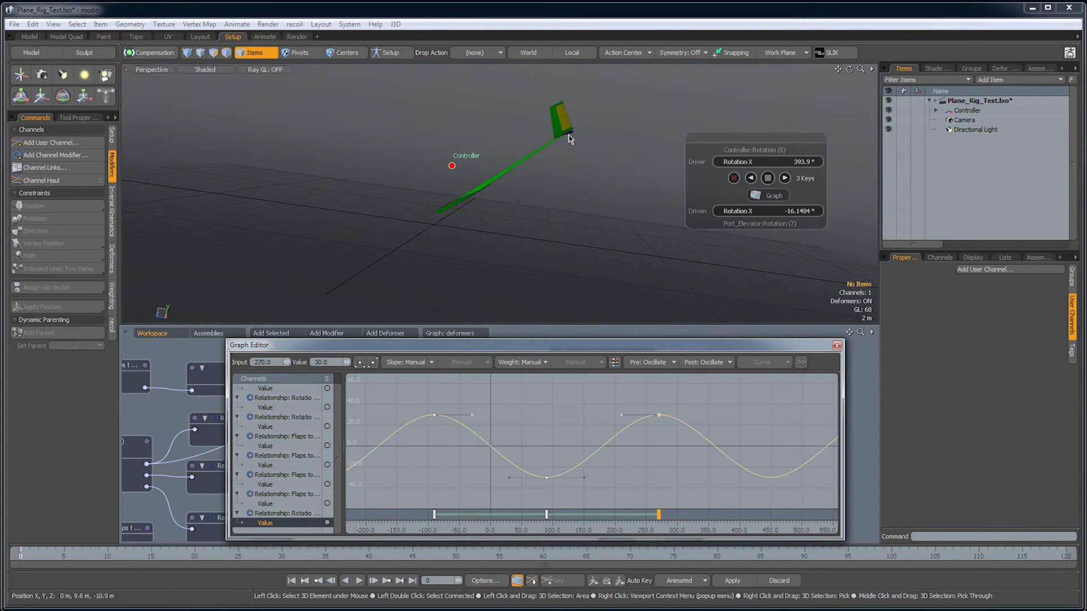
Lengthen the tangent handles of the elevator curve's keys at inputs 90 and 270, keeping them nearly flat for broader peaks.
drag(584, 479, 615, 478)
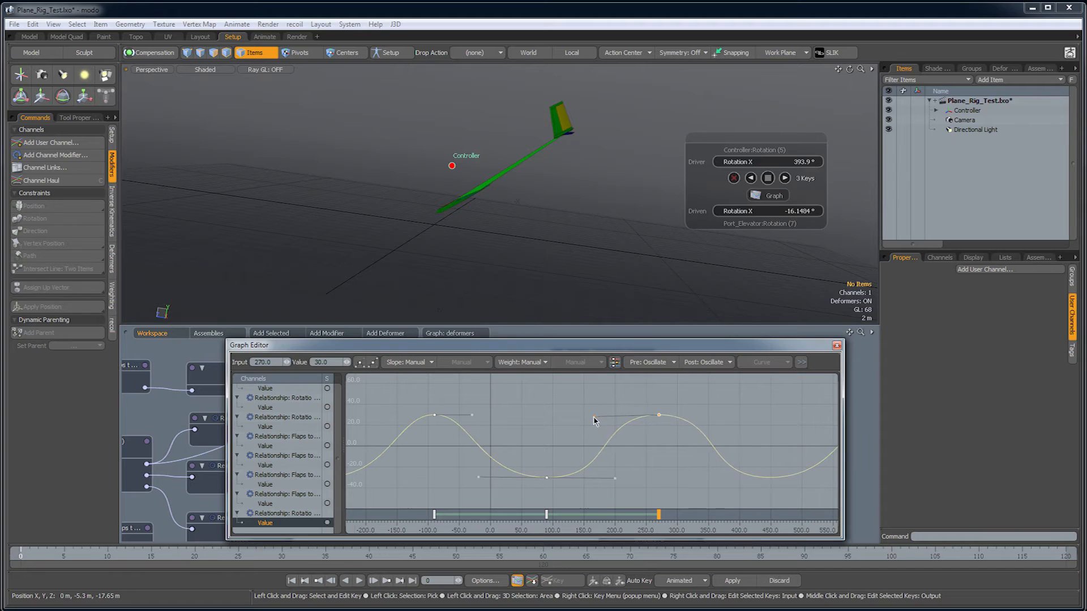
drag(594, 418, 590, 416)
mouse_move(615, 478)
mouse_down()
mouse_move(592, 475)
mouse_move(626, 478)
mouse_move(604, 477)
mouse_up()
click(591, 419)
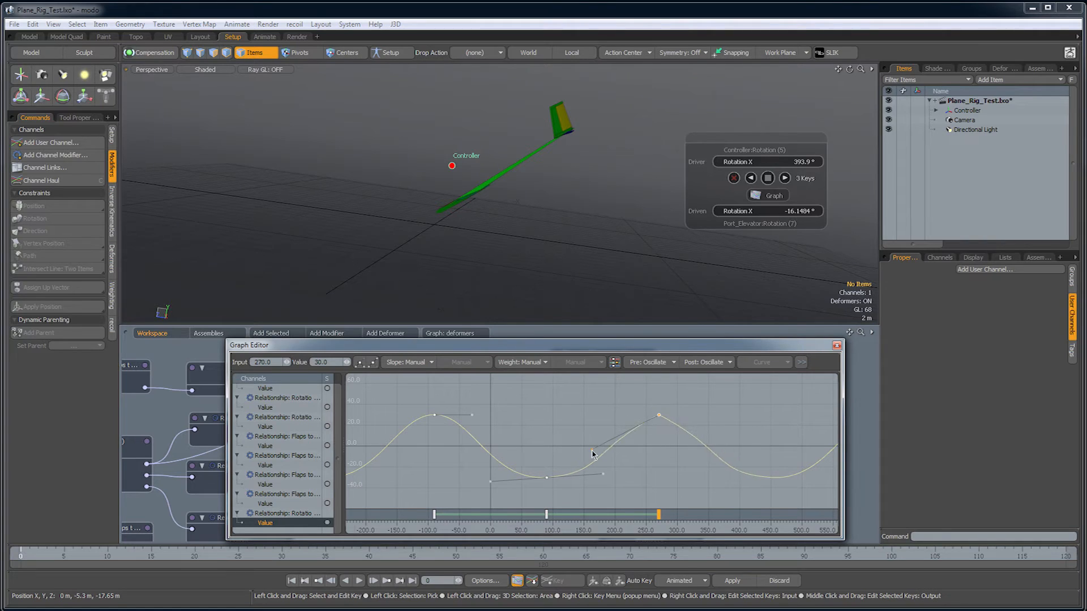
drag(597, 404, 590, 418)
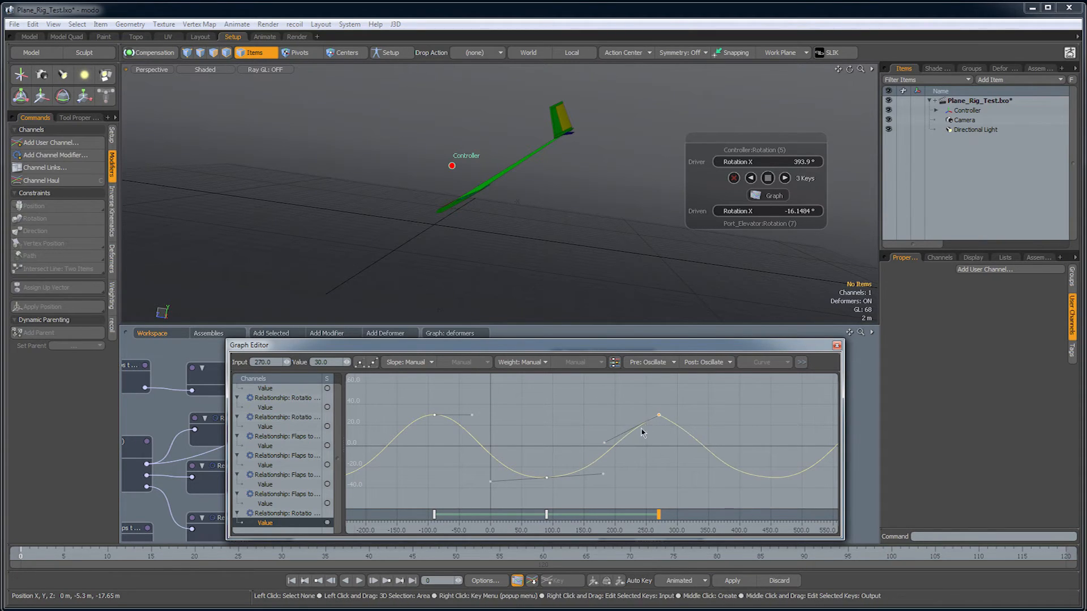
key(ctrl+z)
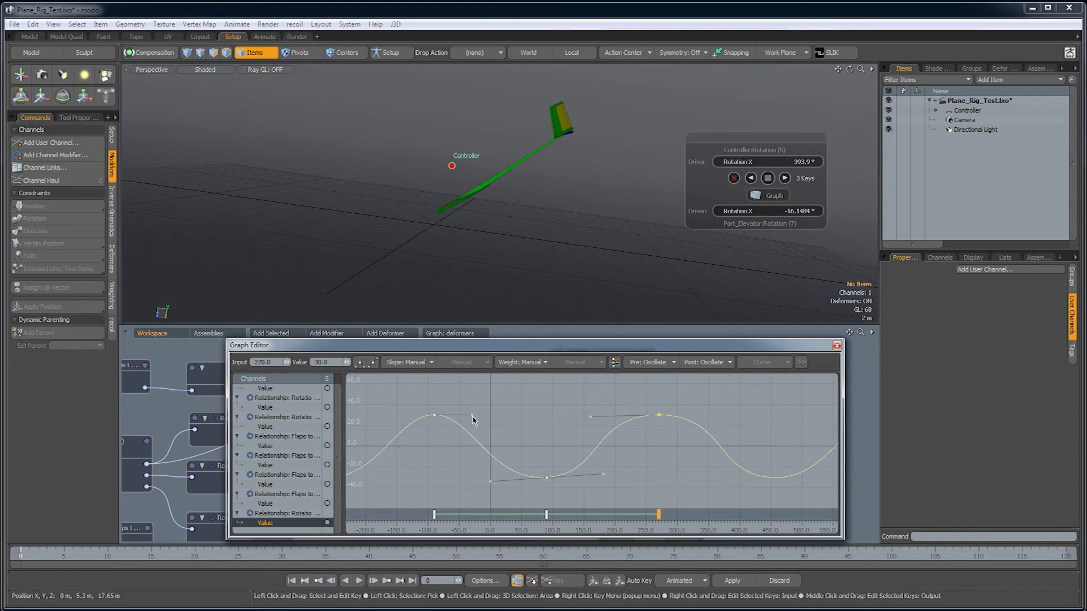
drag(484, 415, 471, 415)
drag(491, 482, 459, 480)
Check the reshaped elevator response by scrubbing the driver's Rotation X around 360°, and return it to 0°.
drag(780, 162, 755, 162)
alt+drag(551, 206, 538, 205)
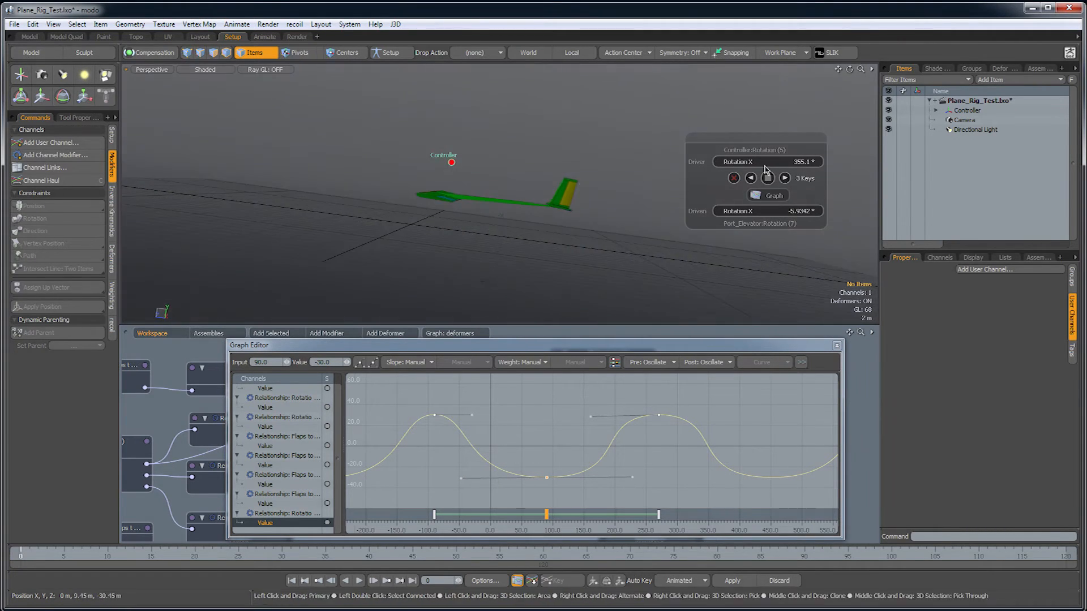
drag(746, 161, 770, 162)
alt+drag(674, 193, 669, 206)
mouse_move(740, 162)
mouse_down()
mouse_move(758, 161)
mouse_move(720, 162)
mouse_up()
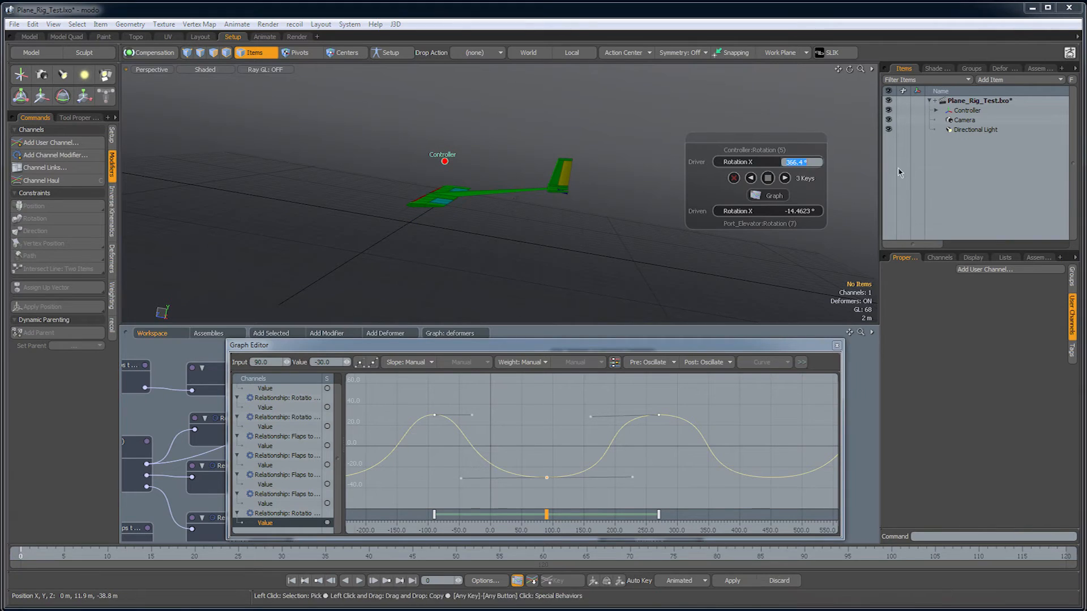
Close the Graph Editor and add a Channel Relationship modifier beside the Port_Aileron and Starboard_Aileron rotation nodes in the schematic.
click(837, 345)
alt+drag(583, 226, 436, 223)
alt+drag(512, 413, 516, 376)
click(545, 458)
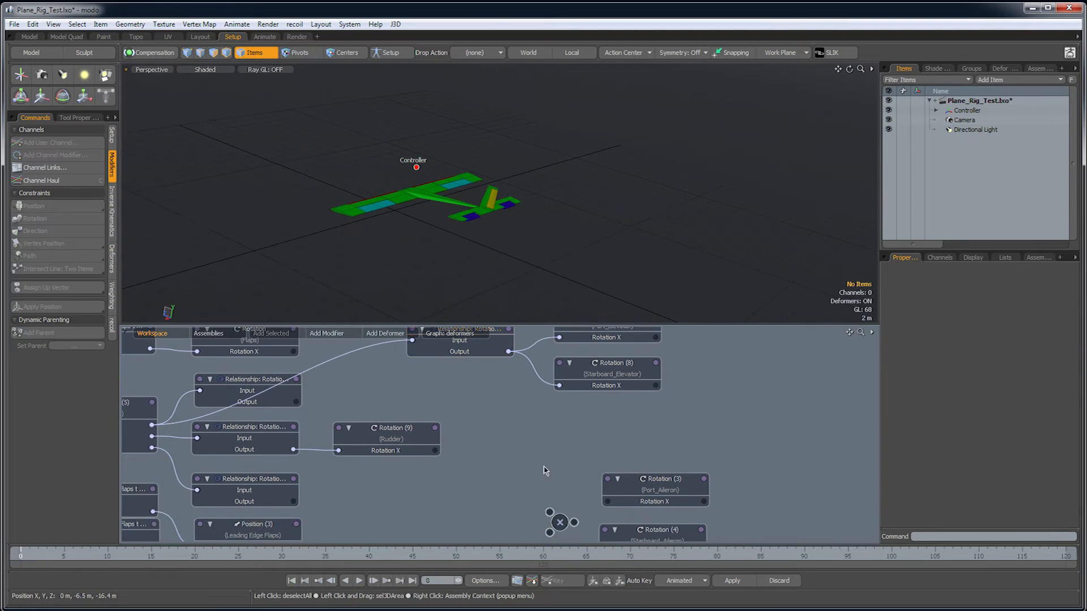
ctrl+alt+drag(546, 458, 478, 461)
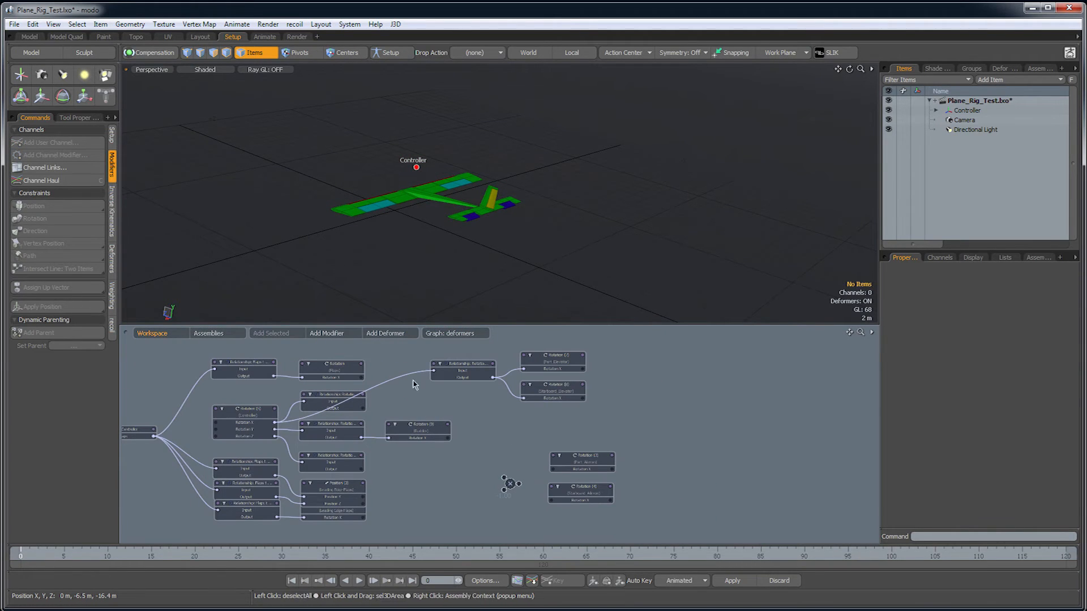
click(339, 334)
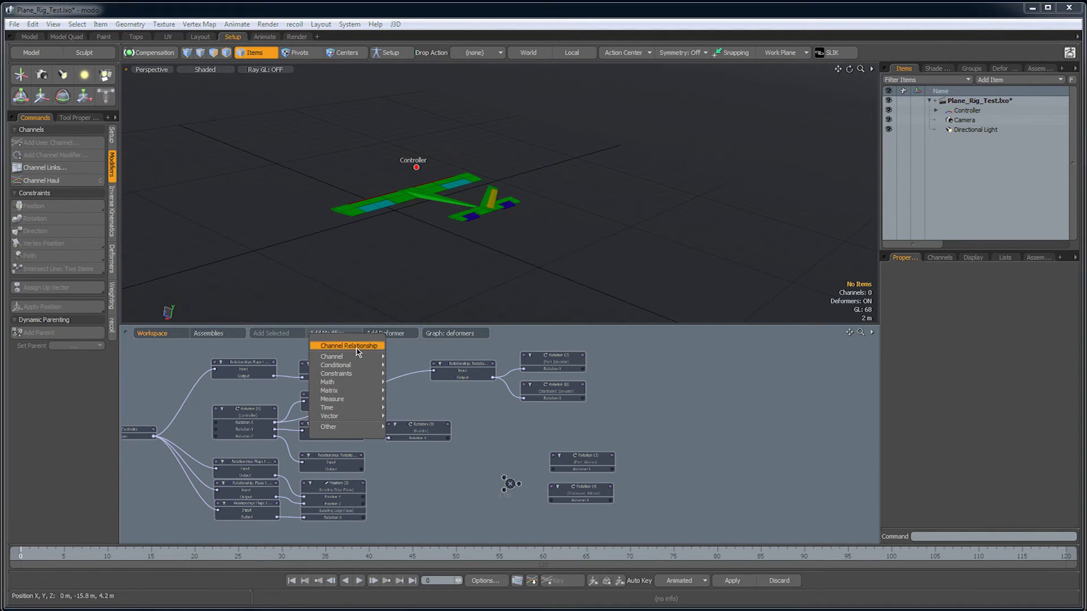
click(363, 349)
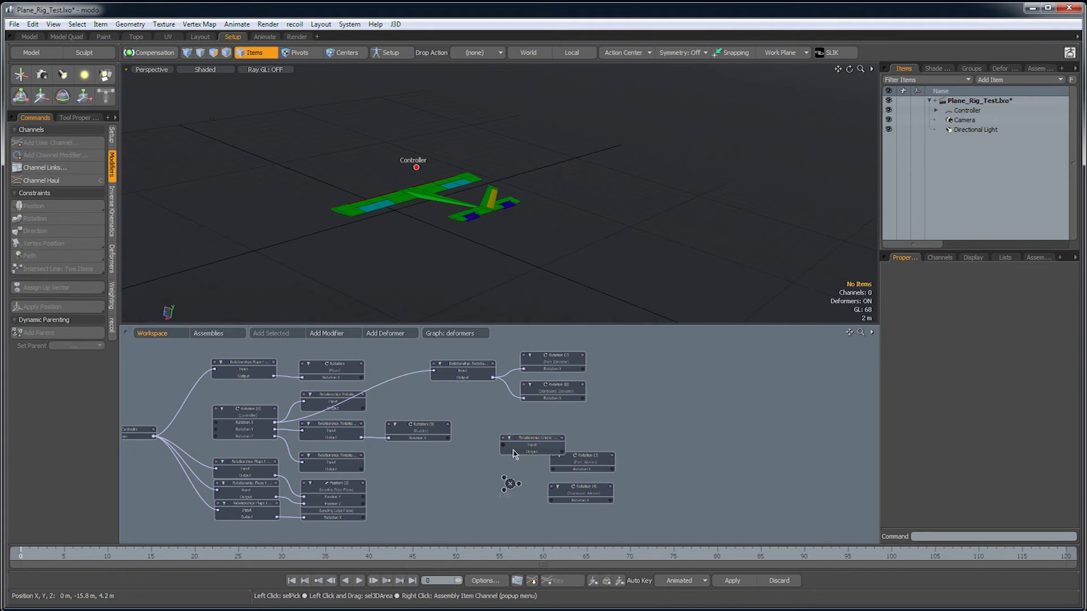
drag(532, 449, 492, 471)
Test-rotate the Controller to identify the plane's roll axis, then restore its zero rotation and deselect it.
click(417, 164)
key(e)
mouse_move(379, 177)
mouse_down()
mouse_move(376, 195)
mouse_move(385, 164)
mouse_up()
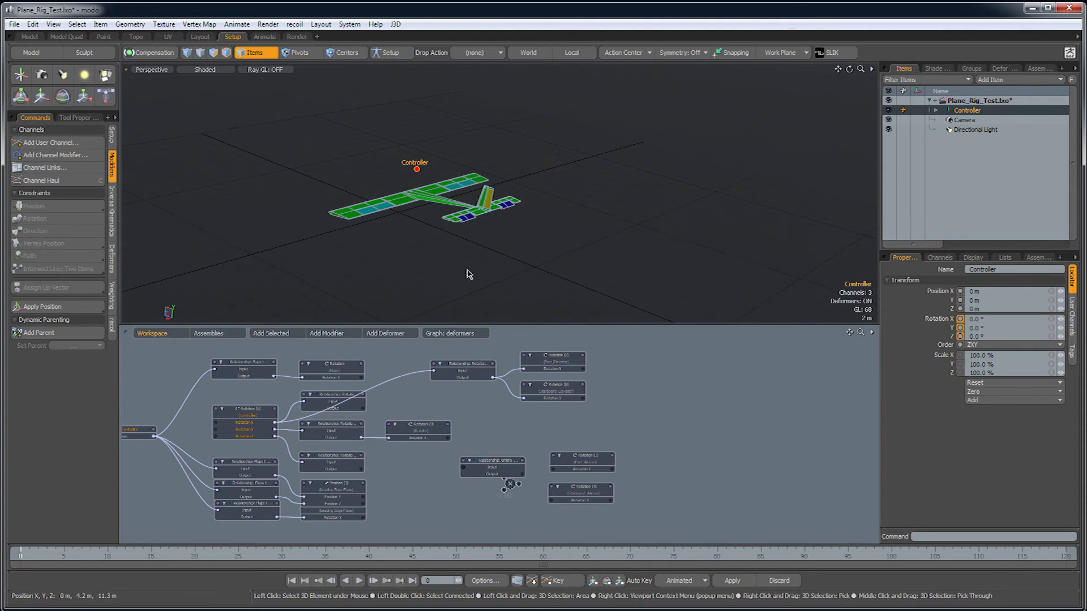
click(465, 232)
Link the Controller's Rotation Z channel to the Input of the new channel relationship.
scroll(319, 441, up, 2)
scroll(319, 440, down, 1)
drag(268, 435, 294, 434)
drag(531, 480, 530, 480)
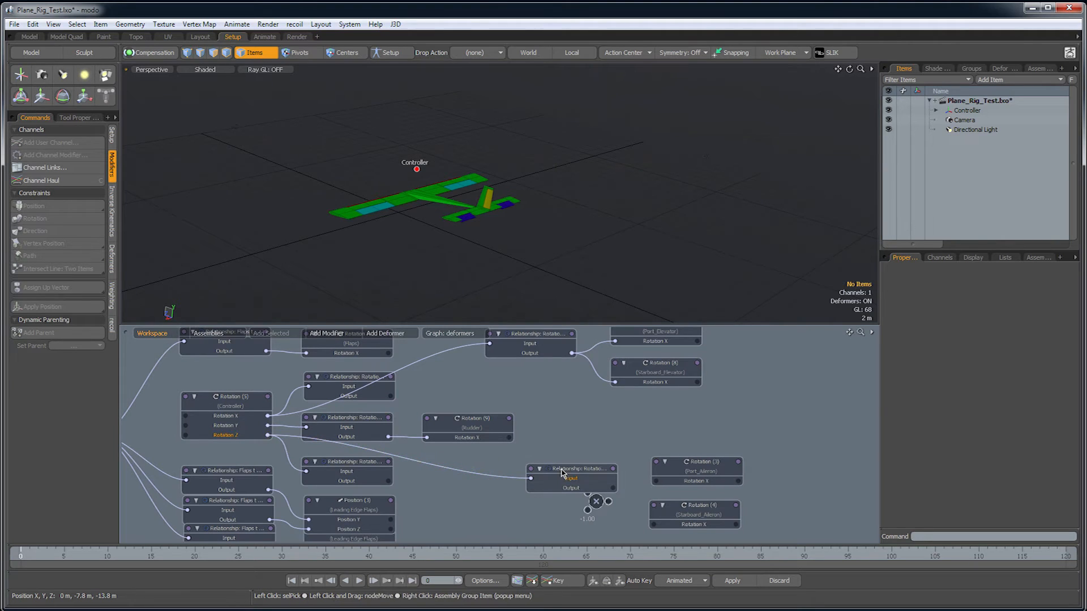
Link the new relationship's Output to the Rotation X channel of Port_Aileron.
middle_drag(594, 502, 515, 459)
drag(447, 431, 593, 431)
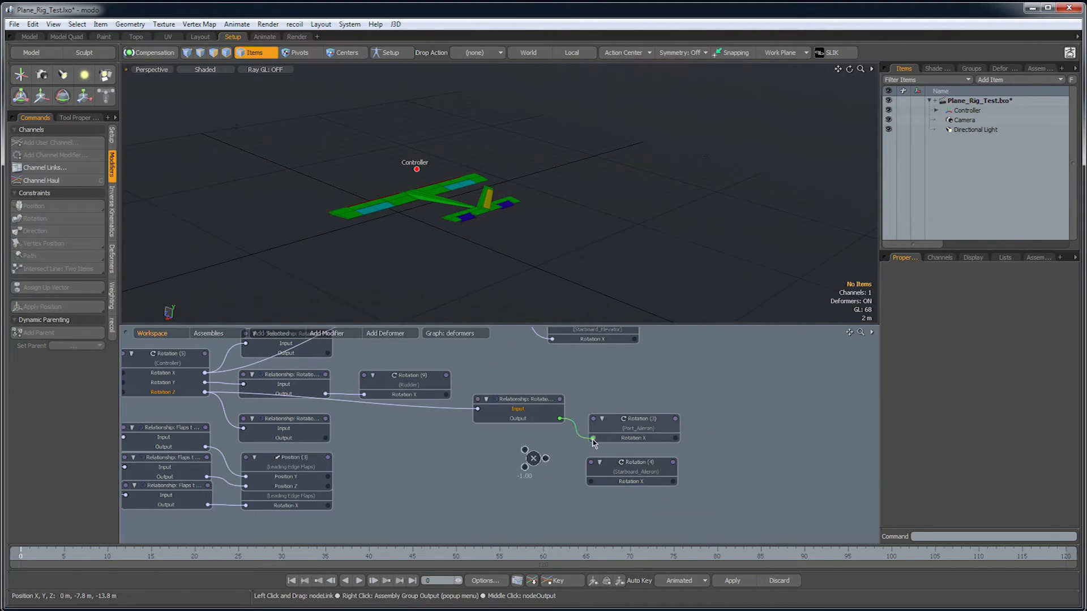
click(634, 424)
middle_drag(639, 436, 618, 436)
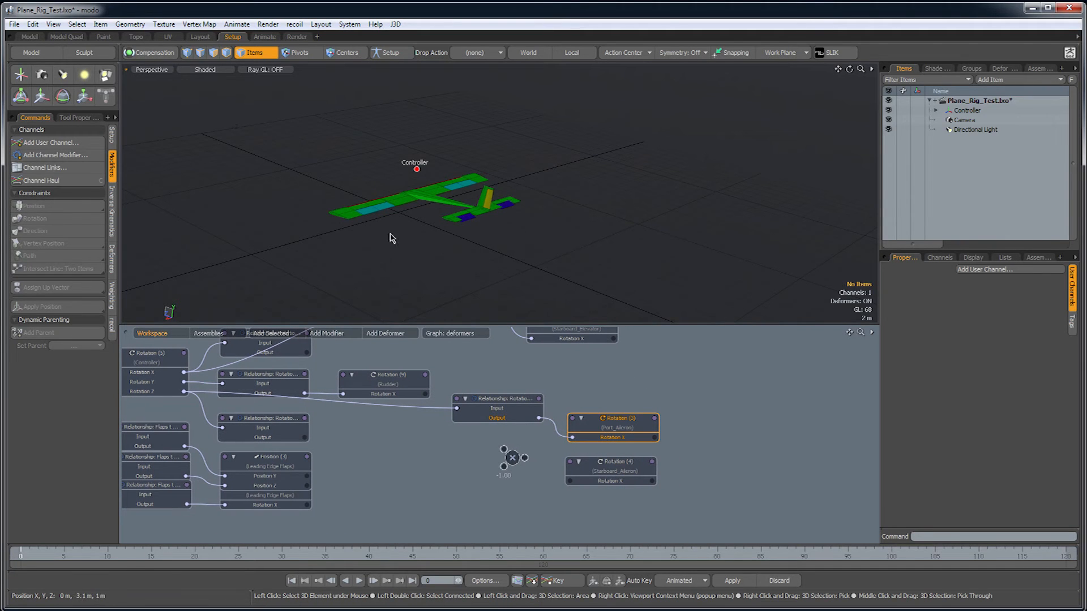
Examine the rotation axes of Port_Aileron with the Rotate tool in the 3D view, then deselect it.
click(381, 214)
key(e)
alt+drag(478, 250, 584, 193)
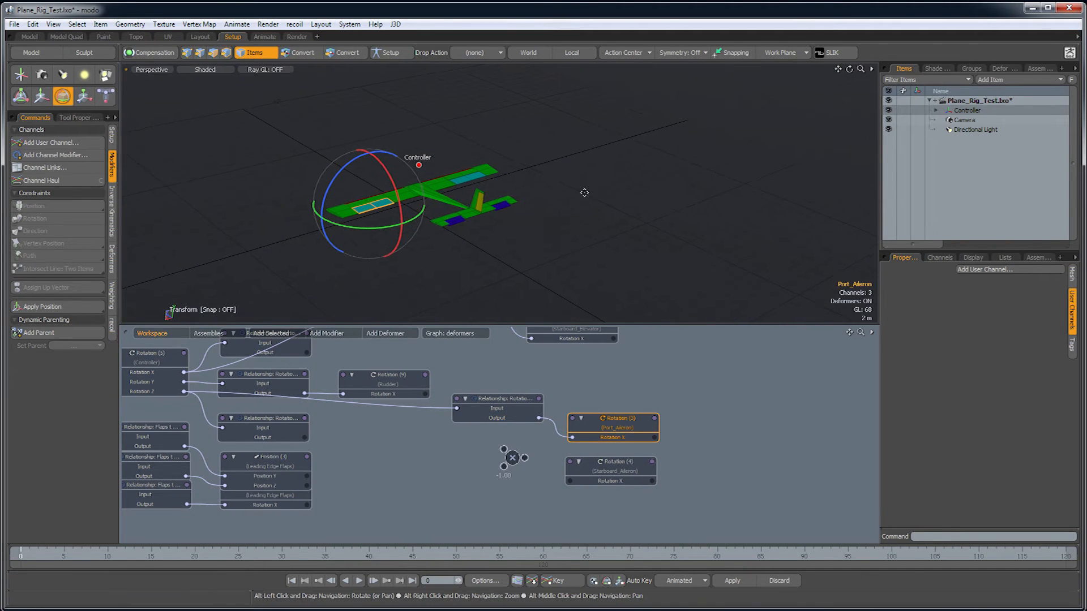
key(space)
click(583, 202)
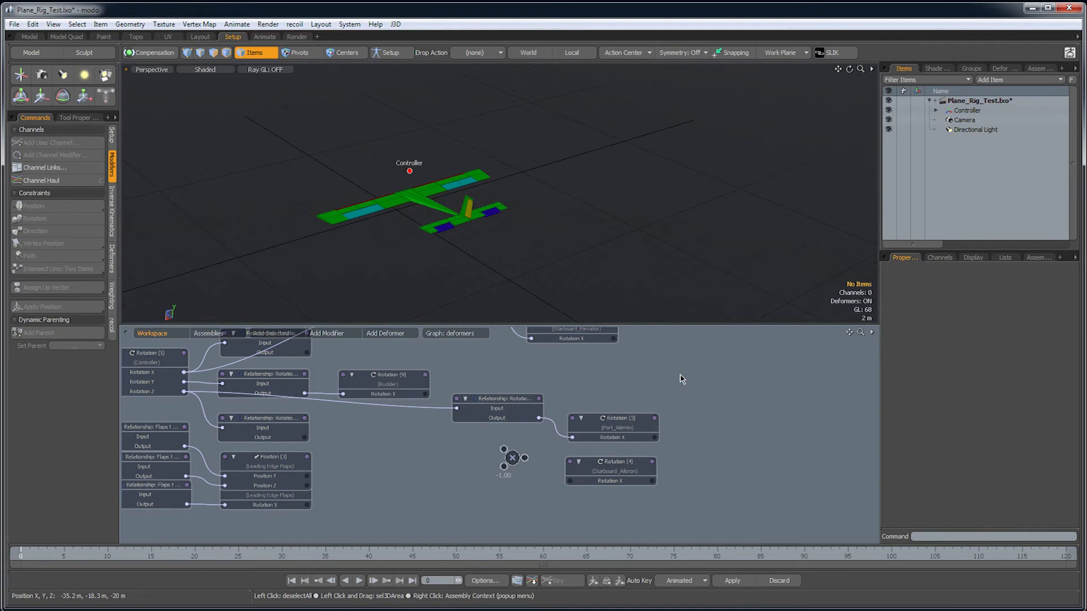
Select the Controller to Port_Aileron relationship, open its curve in the Graph Editor, and move the editor below the plane.
middle_drag(546, 453, 548, 444)
drag(590, 460, 593, 460)
alt+drag(441, 304, 399, 238)
scroll(417, 213, up, 3)
click(516, 398)
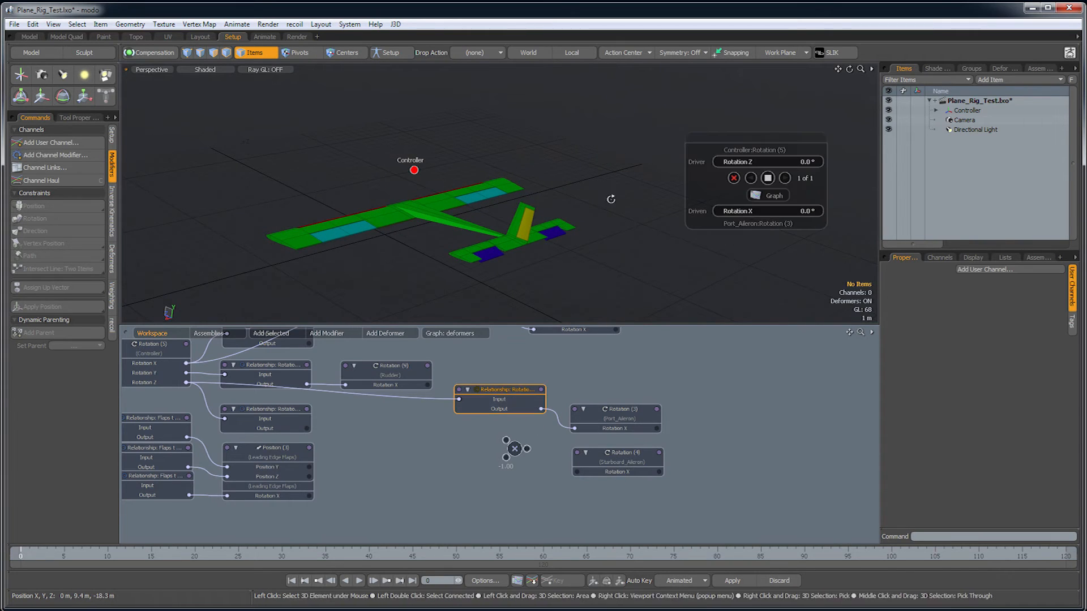
click(774, 195)
drag(641, 341, 706, 327)
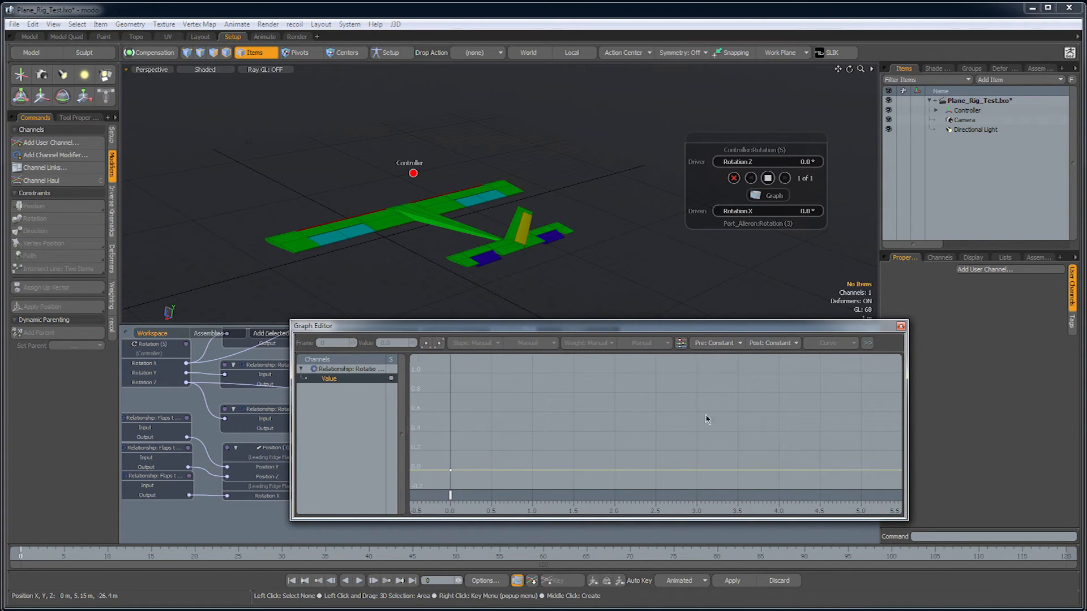
Add a key after the zero key on the aileron curve, with an input of 90 and a value of -30.
alt+drag(648, 417, 679, 426)
alt+right_drag(668, 429, 657, 407)
mouse_move(657, 406)
alt+mouse_down()
mouse_move(658, 425)
mouse_move(656, 399)
alt+mouse_up()
mouse_move(649, 408)
alt+right_down()
mouse_move(658, 415)
mouse_move(650, 405)
alt+right_up()
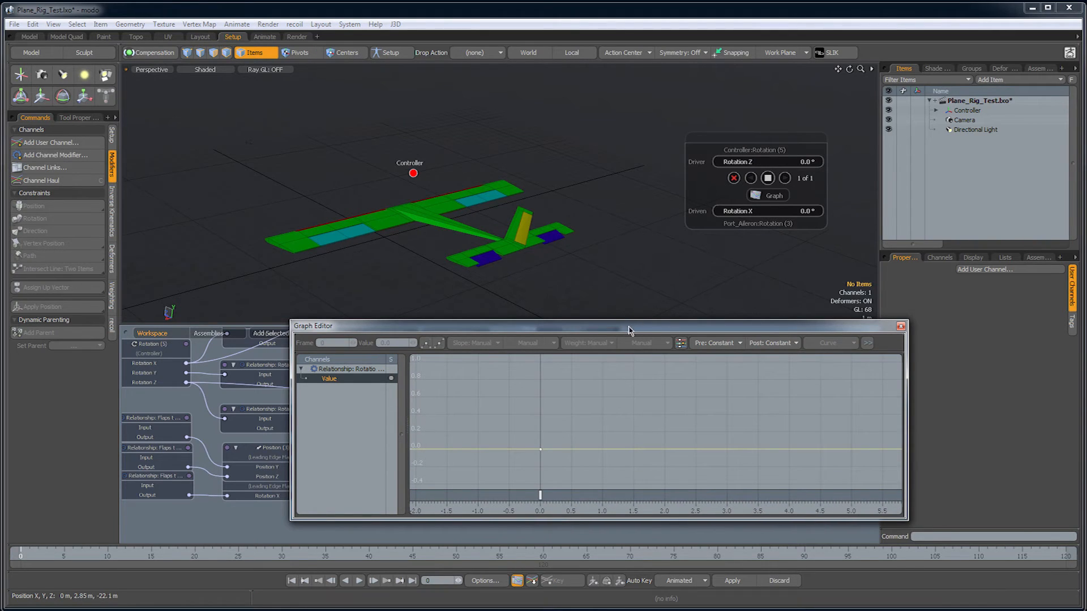
drag(629, 326, 636, 317)
alt+drag(586, 429, 592, 422)
alt+right_drag(583, 423, 562, 438)
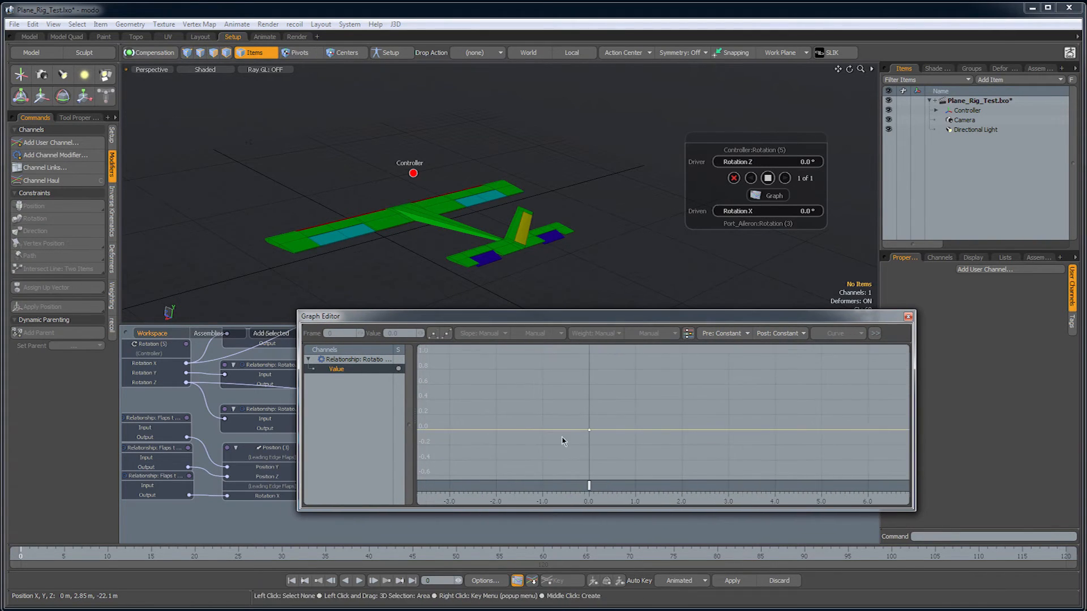
drag(575, 412, 634, 455)
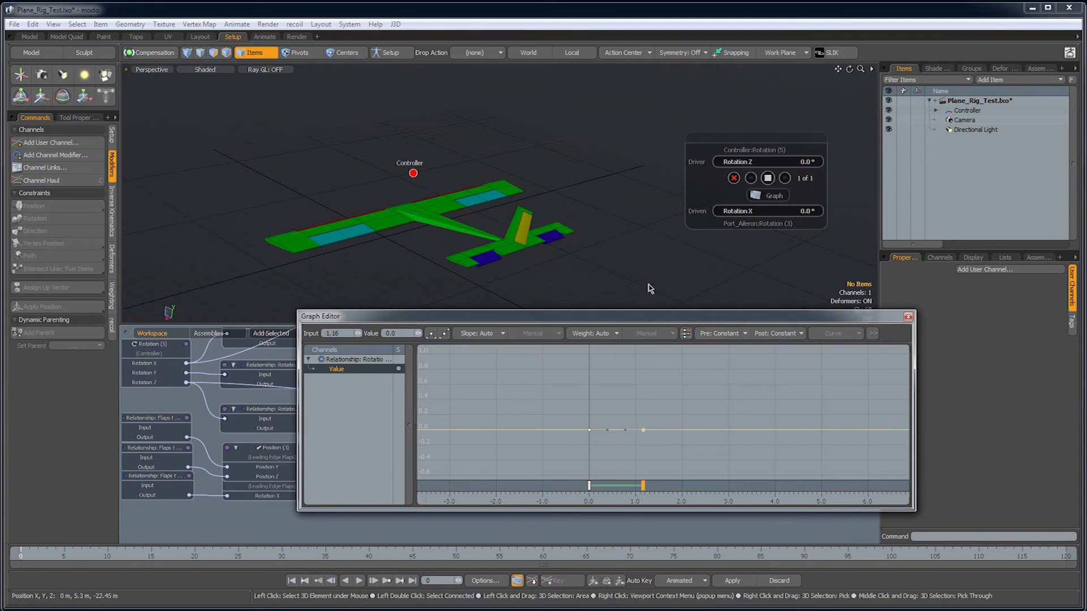
middle_drag(645, 433, 637, 407)
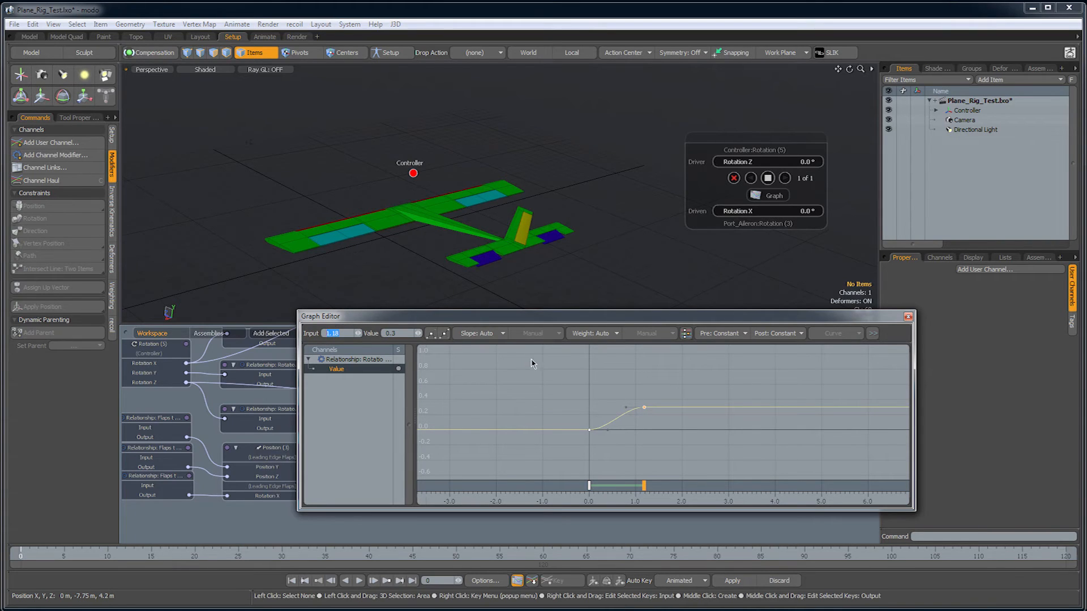
key(Delete)
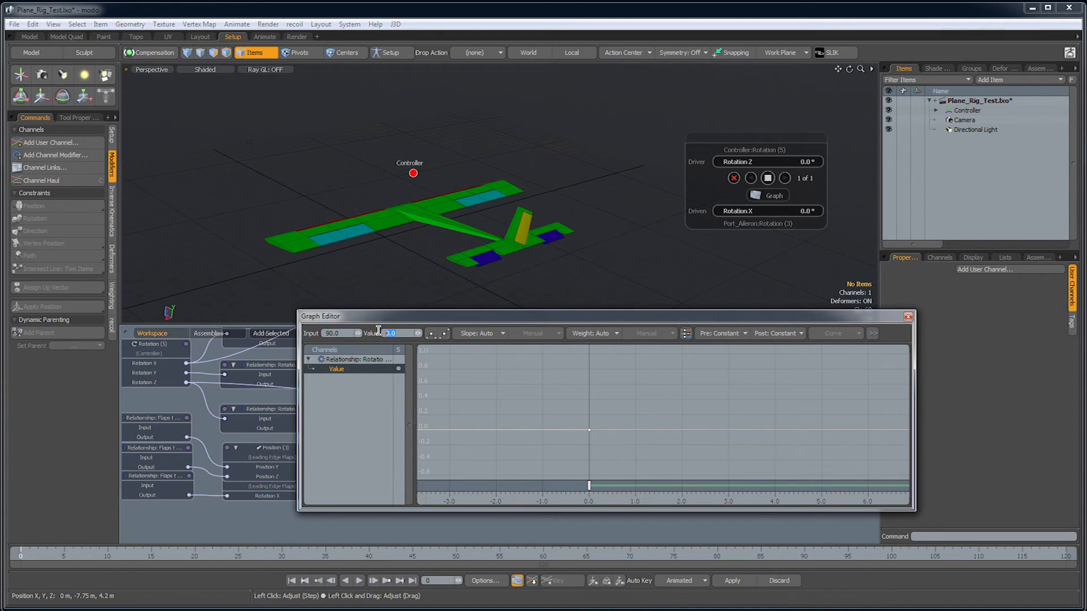
click(397, 332)
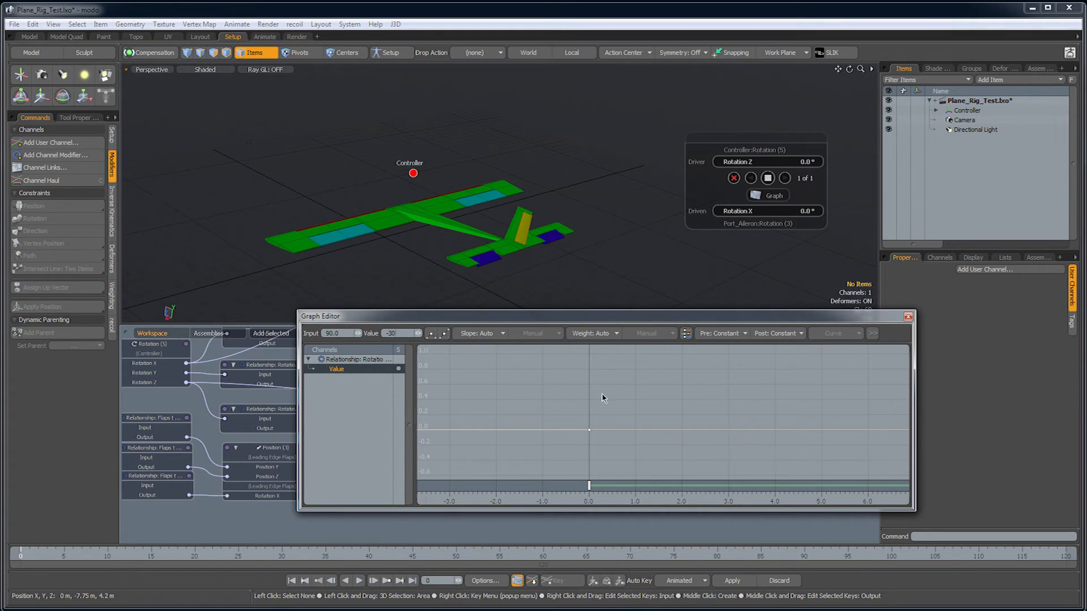
Test the port aileron by rolling the Controller with the Rotate tool, then restore the level pose.
alt+right_drag(730, 415, 543, 420)
alt+right_drag(624, 414, 587, 368)
alt+middle_drag(587, 368, 568, 353)
alt+drag(452, 135, 450, 127)
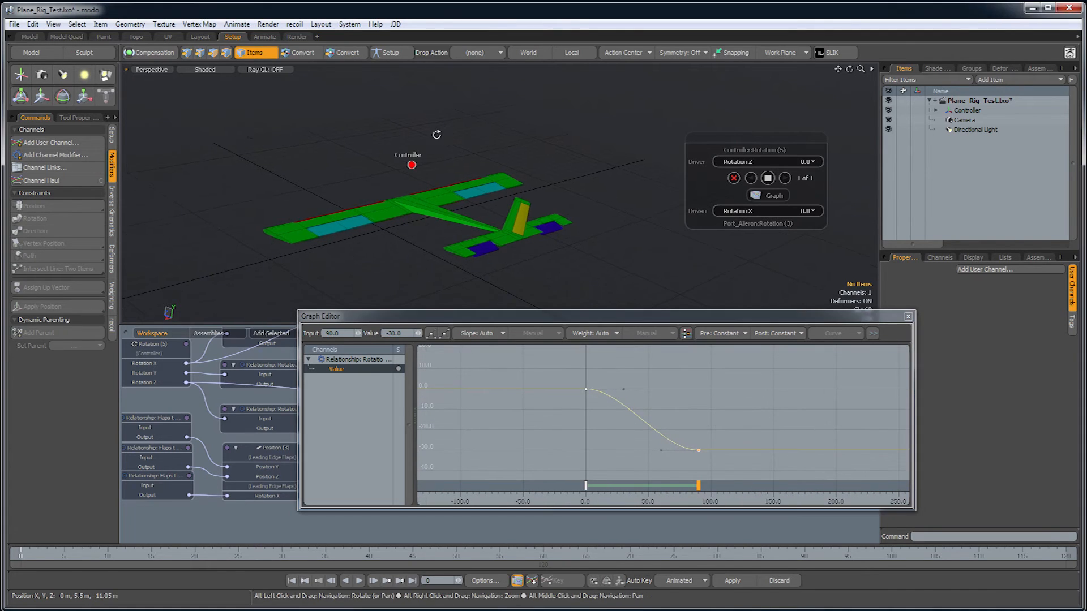
click(411, 164)
key(e)
drag(393, 169, 438, 180)
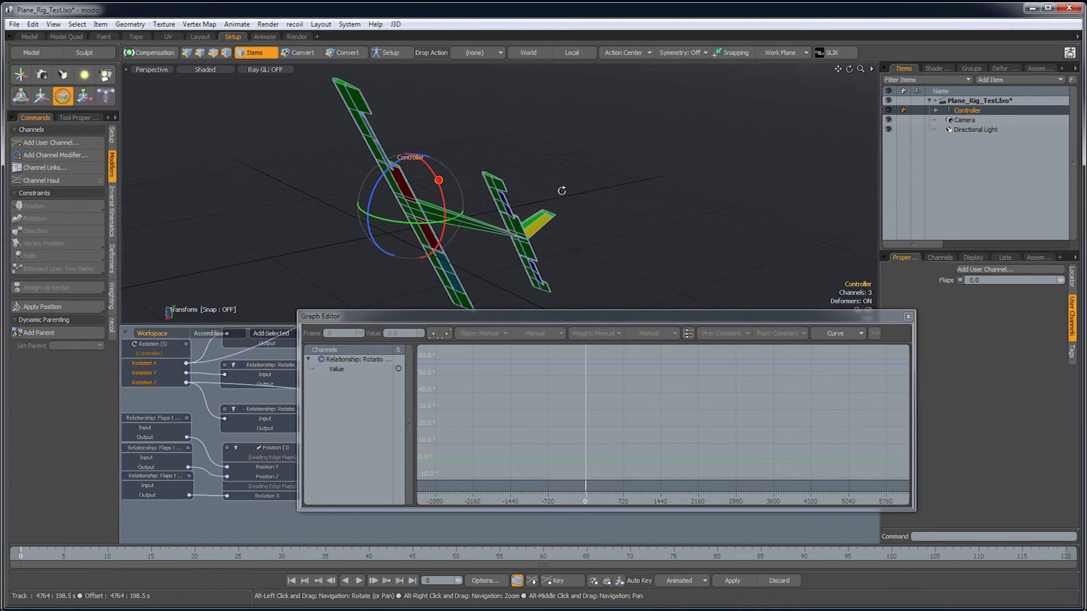
key(q)
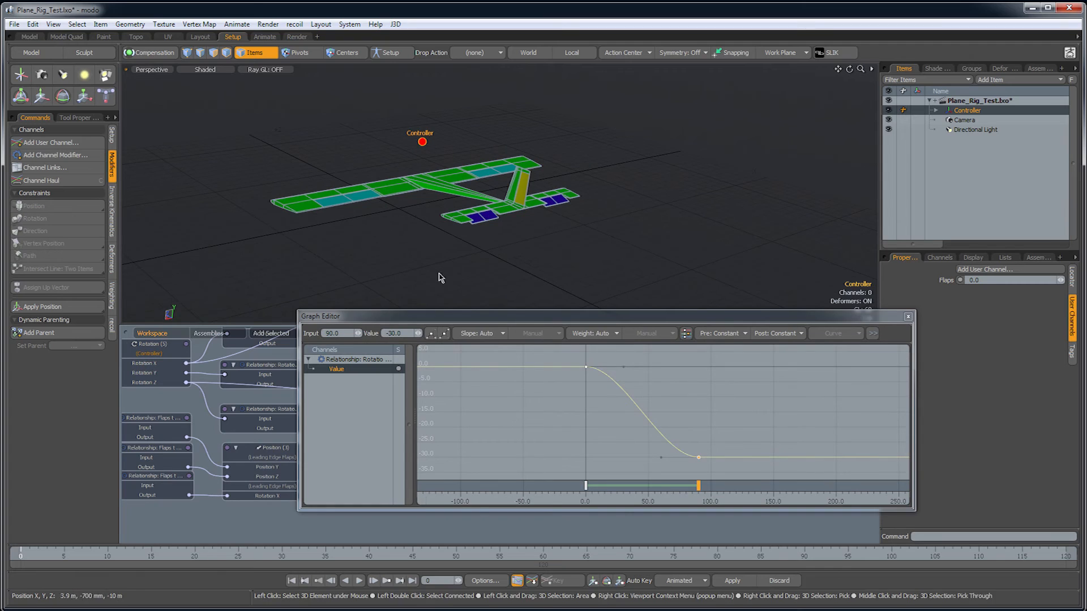
Add a key before the zero key on the port aileron curve, with an input of -90 and a value of 30.
alt+drag(703, 437, 615, 414)
alt+drag(678, 451, 650, 452)
alt+drag(475, 415, 730, 429)
middle_click(688, 391)
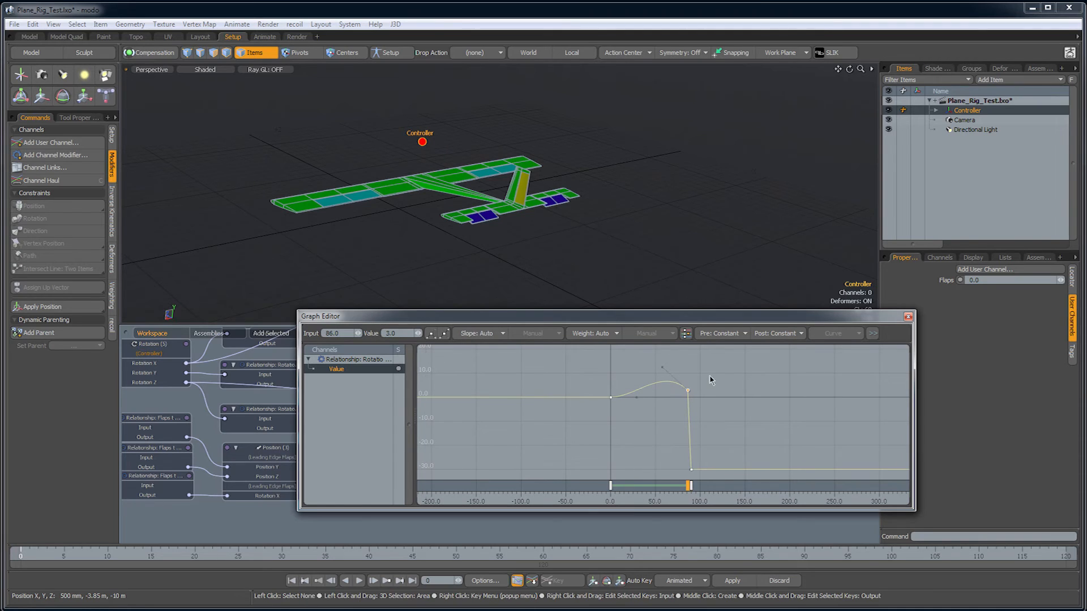
drag(688, 391, 648, 425)
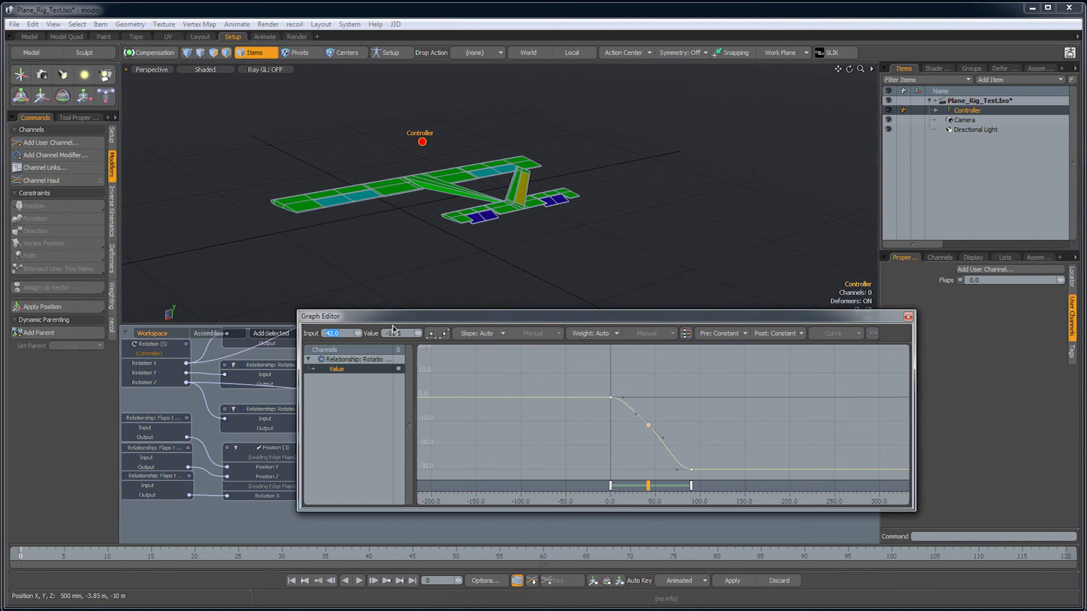
text(-30)
key(Return)
click(347, 337)
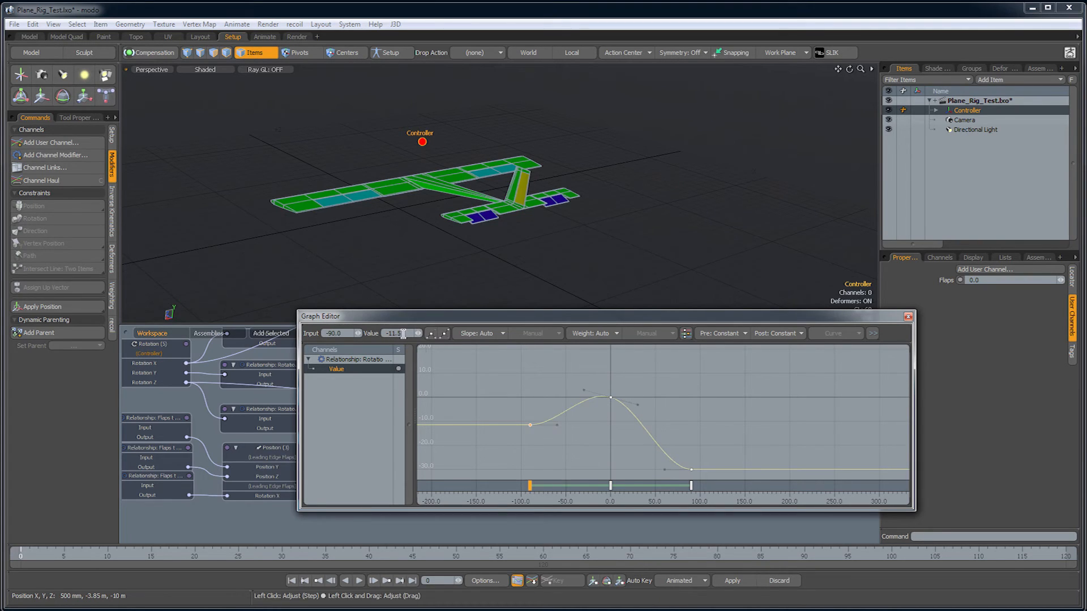
text(30)
key(Return)
Add a key after the 90 key on the aileron curve, with an input of 180 and a value of 0.
scroll(613, 416, down, 2)
scroll(613, 416, down, 1)
scroll(665, 414, down, 1)
middle_click(708, 393)
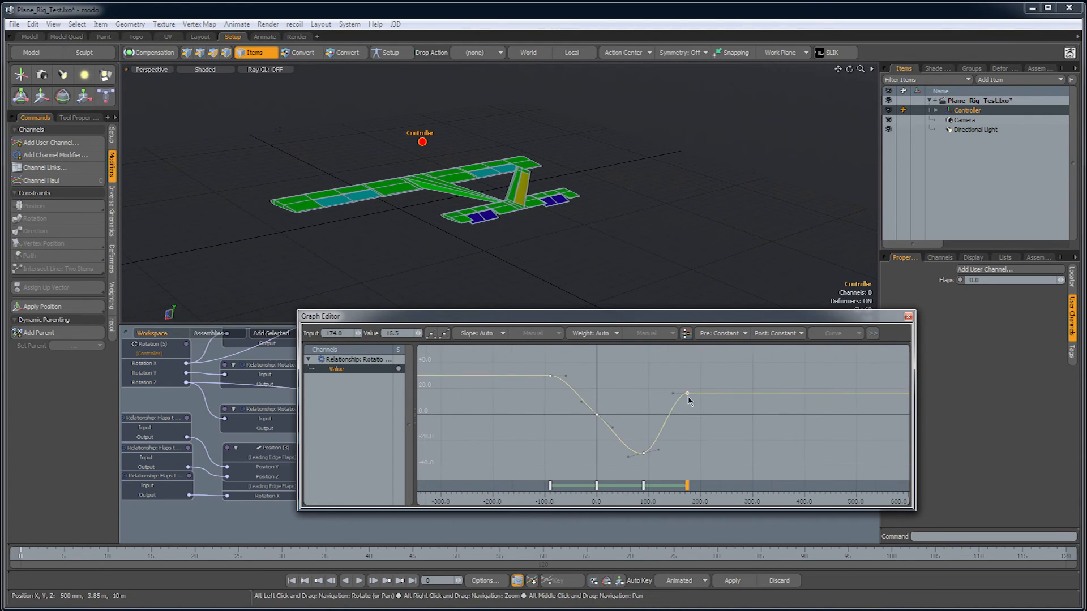
click(351, 330)
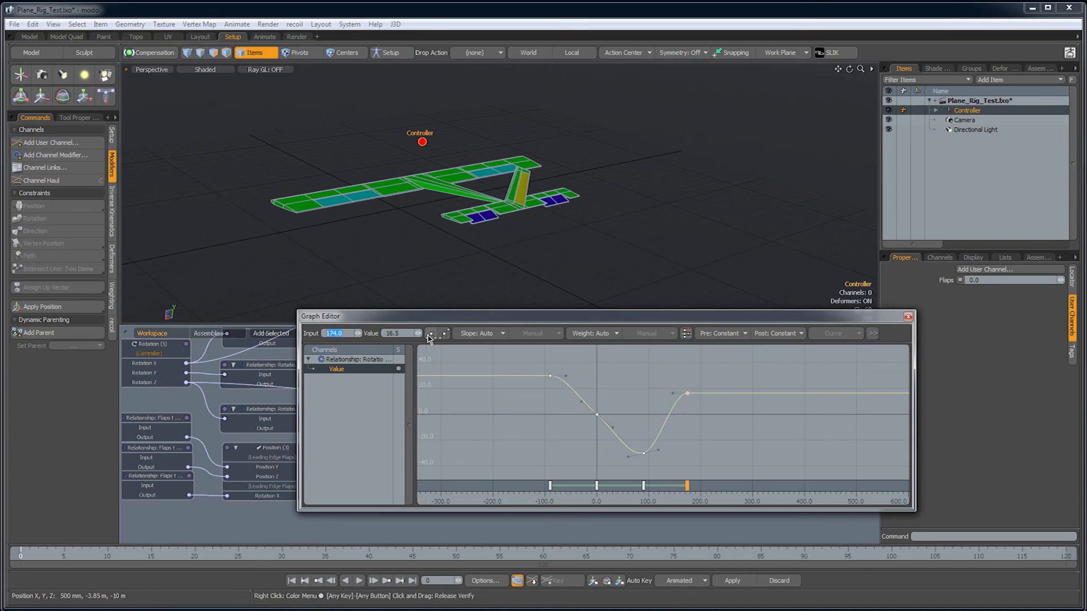
text(180)
key(Return)
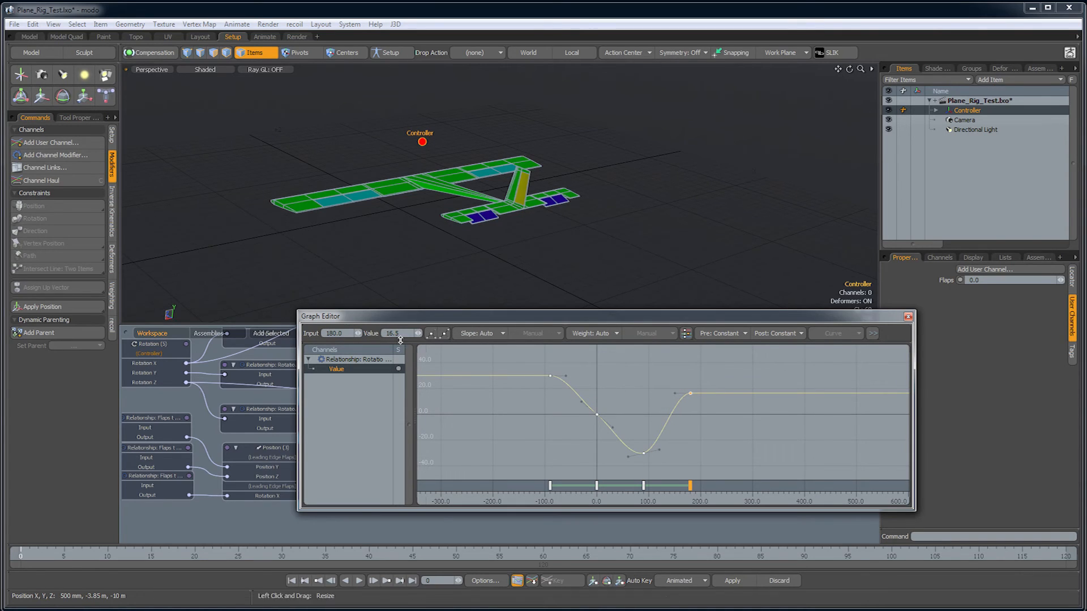
text(0)
key(Return)
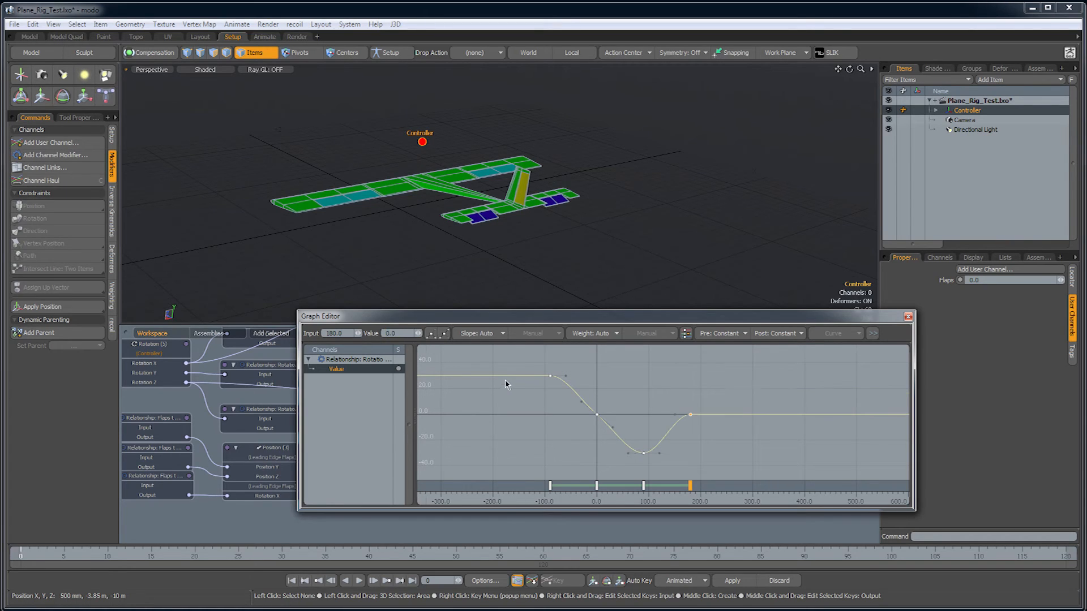
Add an end key to the aileron curve with an input of 270 and a value of 30.
middle_drag(715, 381, 758, 410)
key(ctrl+z)
middle_click(754, 388)
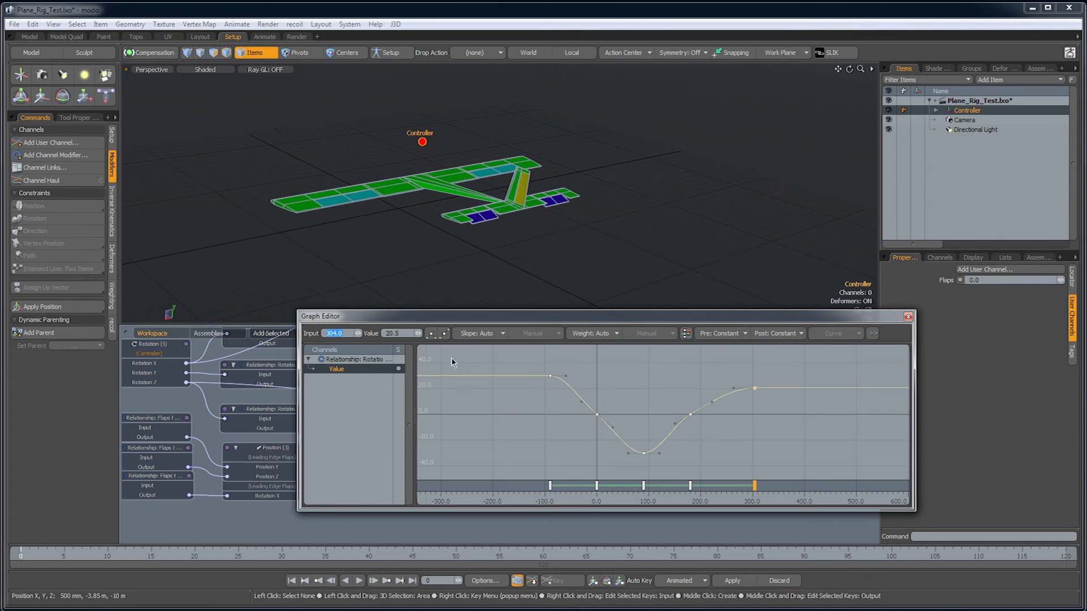
key(Return)
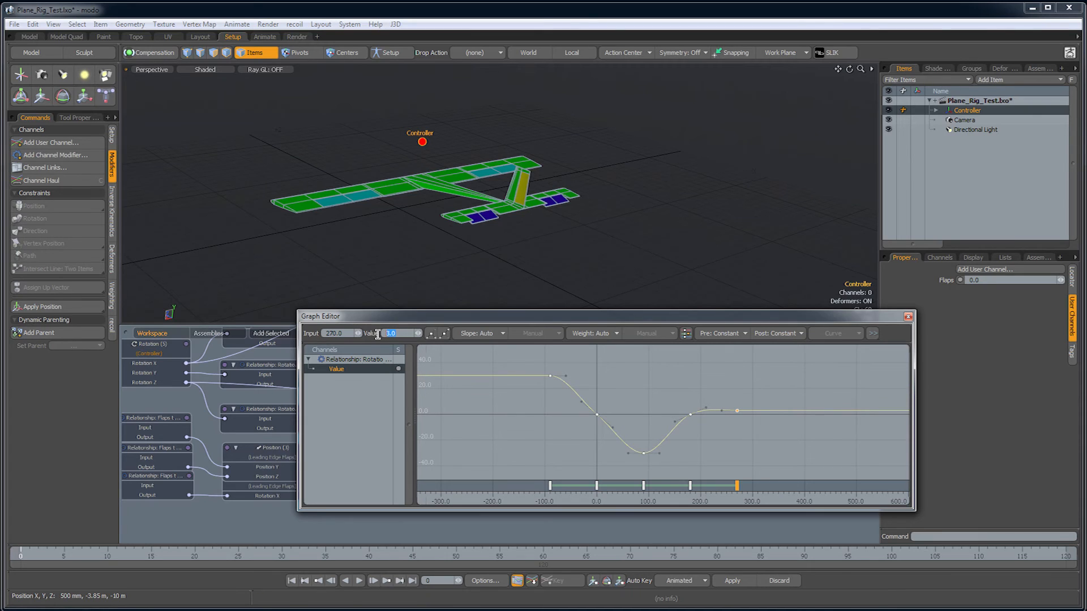
Delete the keys at inputs 180 and 0, and lengthen the tangent handles of the key at input 90.
click(690, 415)
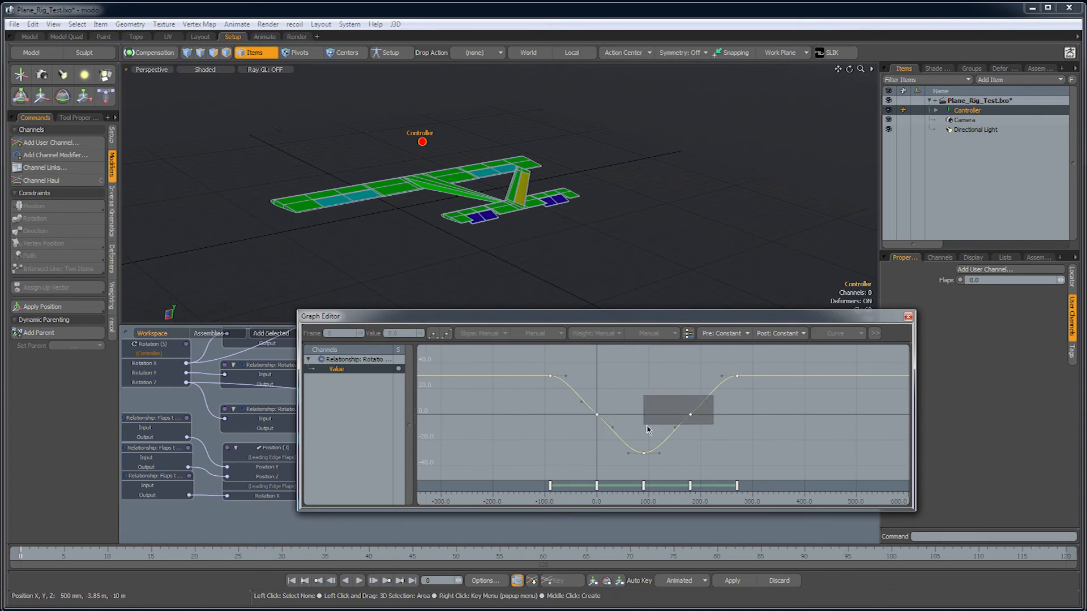
key(Delete)
click(597, 415)
key(Delete)
click(670, 458)
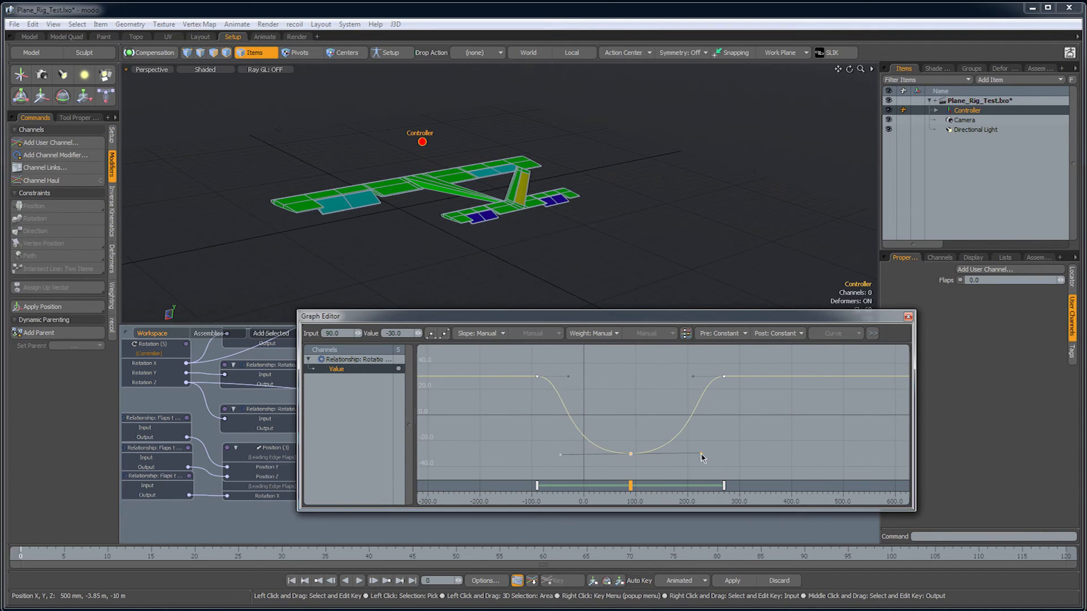
drag(696, 455, 701, 455)
Examine the port aileron's pose in the 3D view and check the Controller's rotation values in its transform properties.
alt+drag(354, 226, 389, 182)
click(415, 144)
key(c)
alt+drag(416, 145, 475, 137)
key(space)
click(443, 132)
click(416, 143)
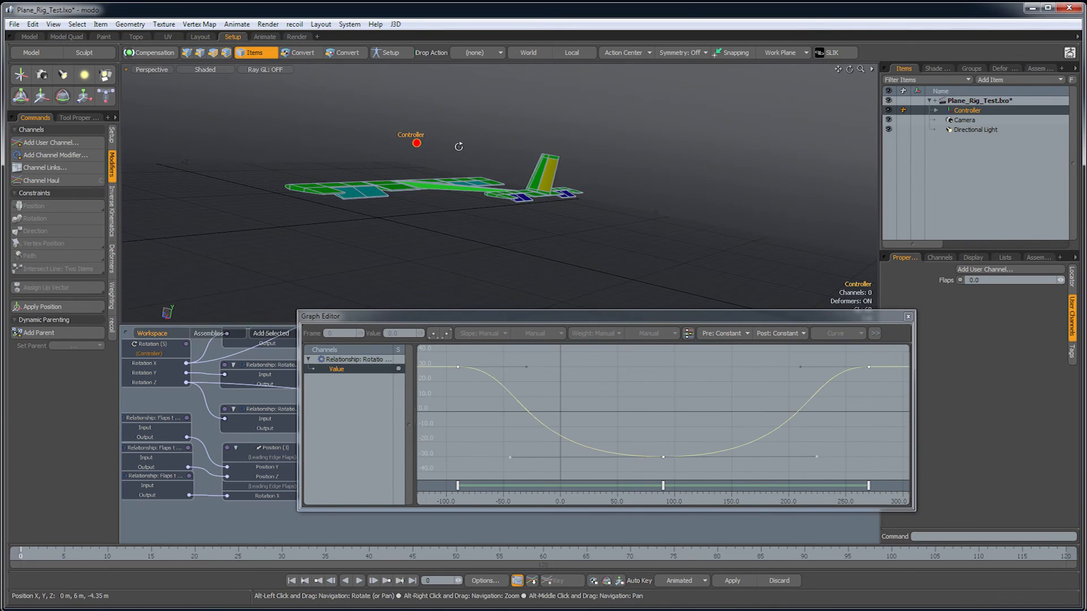
click(1071, 277)
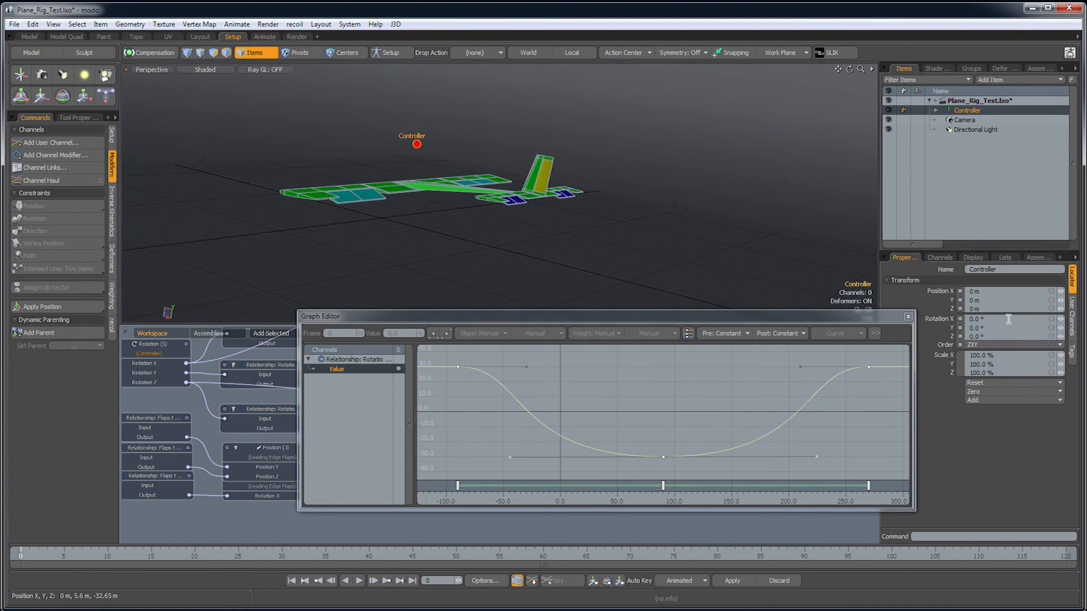
alt+drag(588, 147, 592, 181)
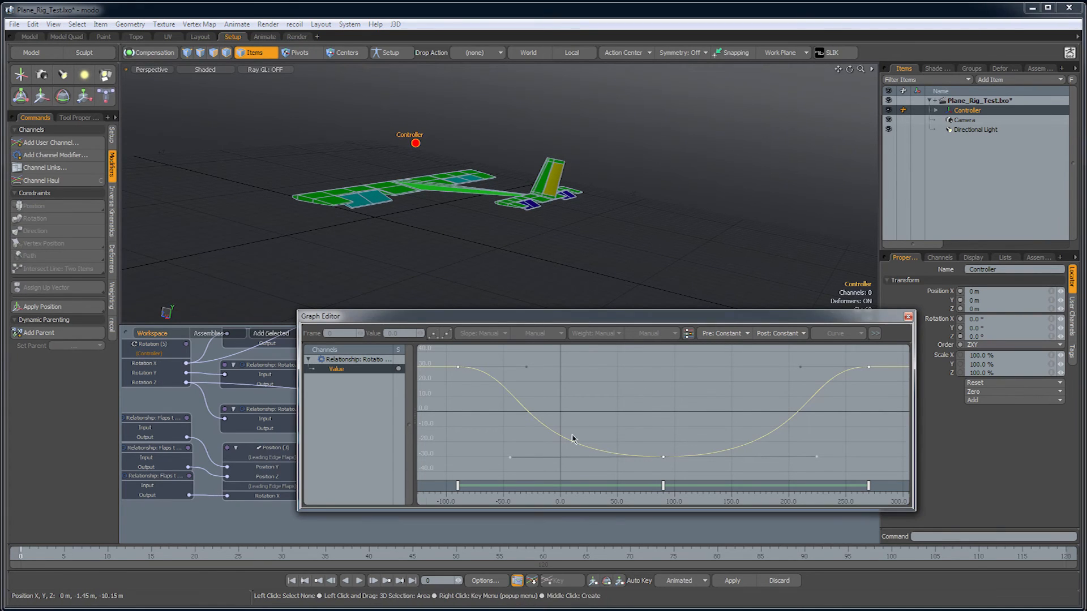
Add a key back on the aileron curve with an input of 0 and a value of 0.
middle_click(597, 405)
click(344, 333)
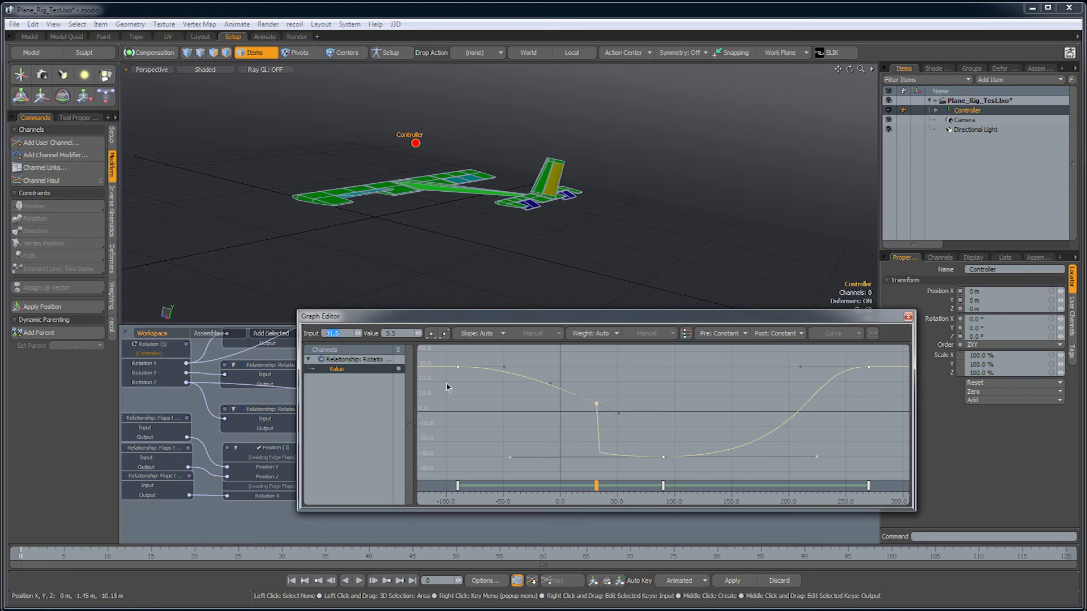
text(0)
key(Return)
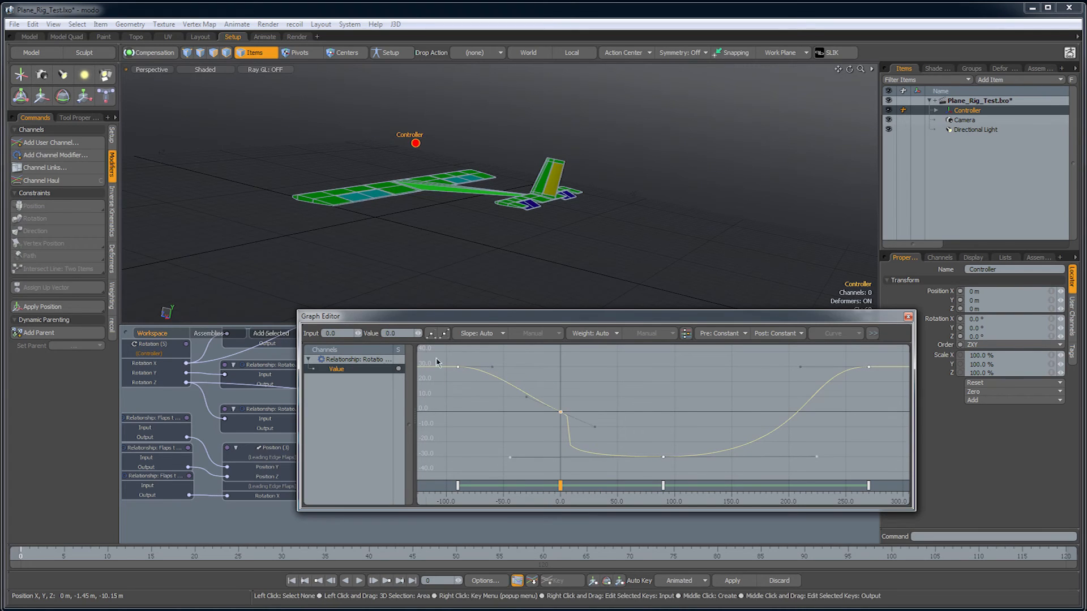
ctrl+alt+drag(660, 450, 703, 478)
mouse_move(643, 412)
alt+mouse_down()
mouse_move(665, 418)
mouse_move(655, 400)
alt+mouse_up()
Select the relationship from the Controller's Rotation Z to Port_Aileron's Rotation X again and frame its curve in the Graph Editor.
key(Delete)
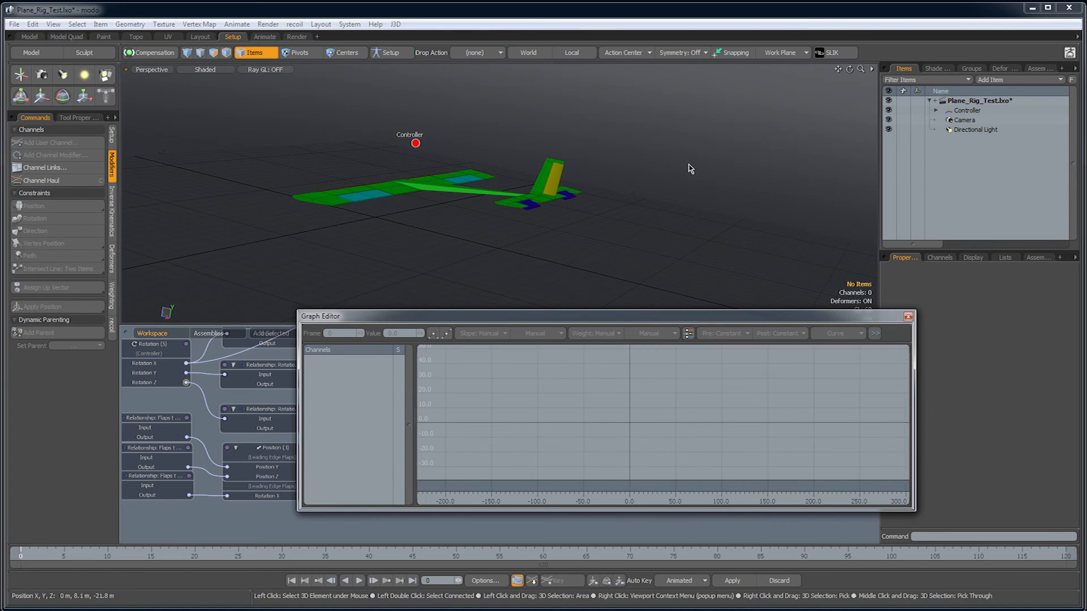
alt+drag(675, 212, 679, 209)
drag(671, 315, 639, 418)
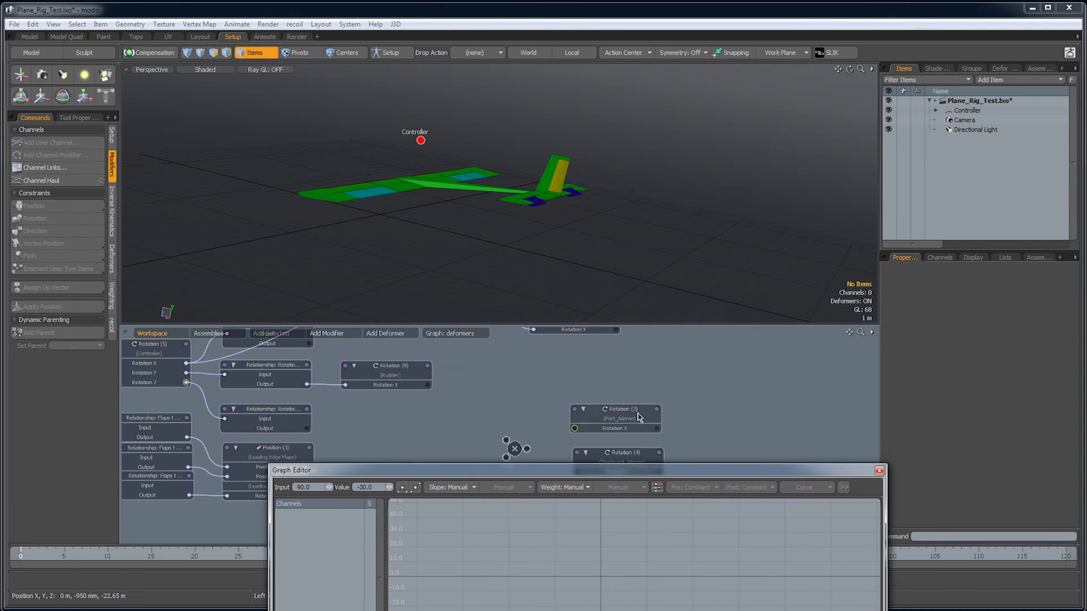
drag(574, 428, 569, 429)
click(575, 429)
drag(491, 420, 434, 409)
click(454, 415)
drag(539, 472, 516, 323)
scroll(600, 419, down, 1)
alt+drag(593, 428, 570, 426)
alt+drag(502, 412, 566, 417)
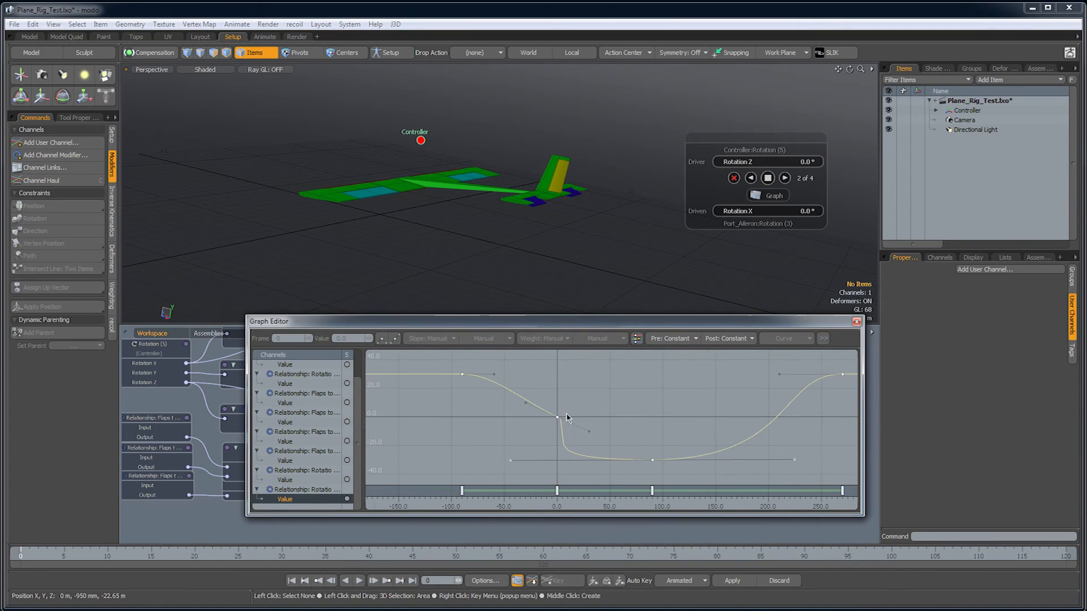
Adjust the curve's low key, setting its input to 90 and its value to -30.
drag(640, 428, 698, 493)
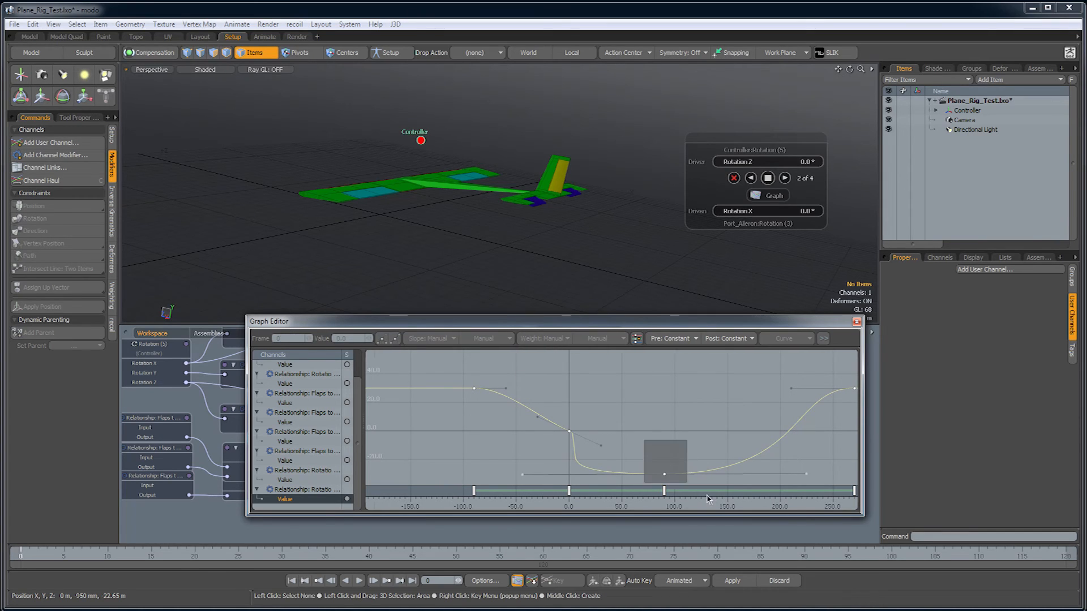
middle_drag(669, 429, 677, 405)
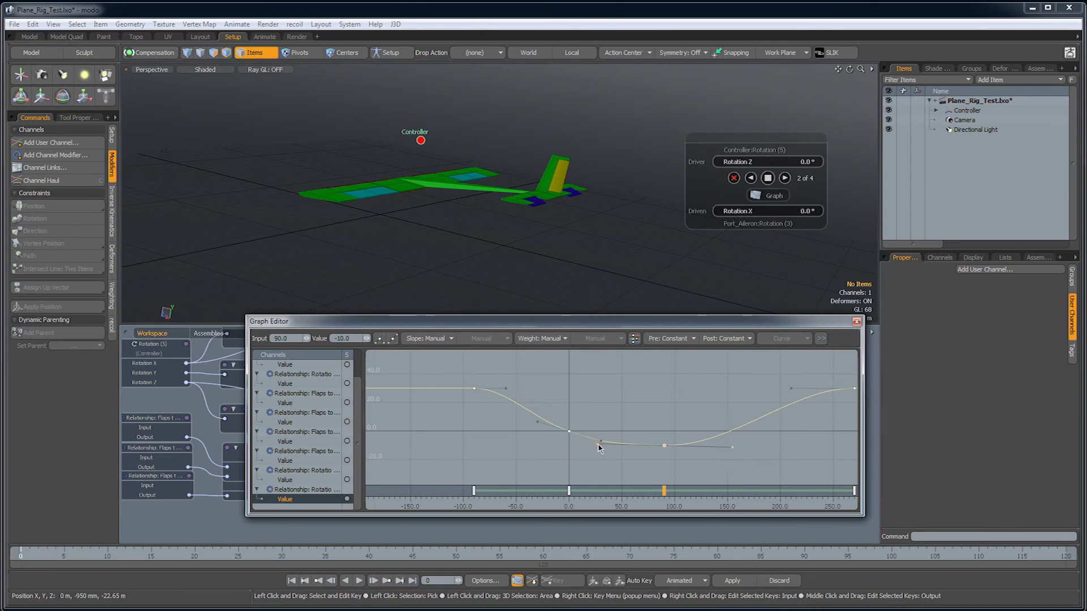
drag(664, 446, 660, 465)
text(90)
key(Return)
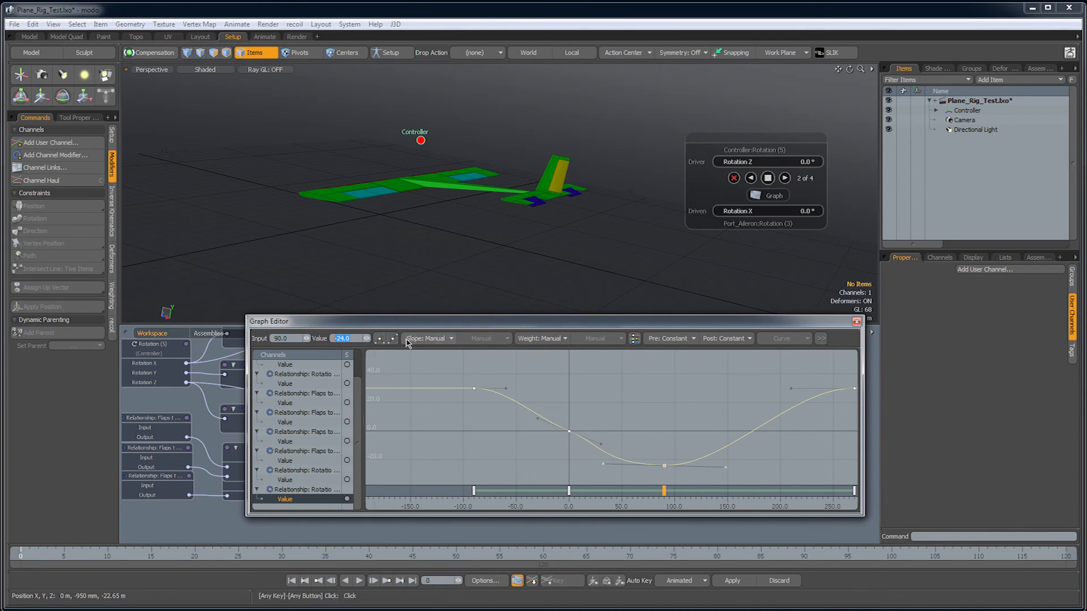
key(Return)
Add a key on the rising part of the aileron curve, with an input of 180 and a value of 0.
ctrl+alt+drag(668, 388, 549, 380)
click(534, 394)
alt+drag(478, 402, 453, 411)
click(572, 441)
alt+drag(623, 383, 561, 381)
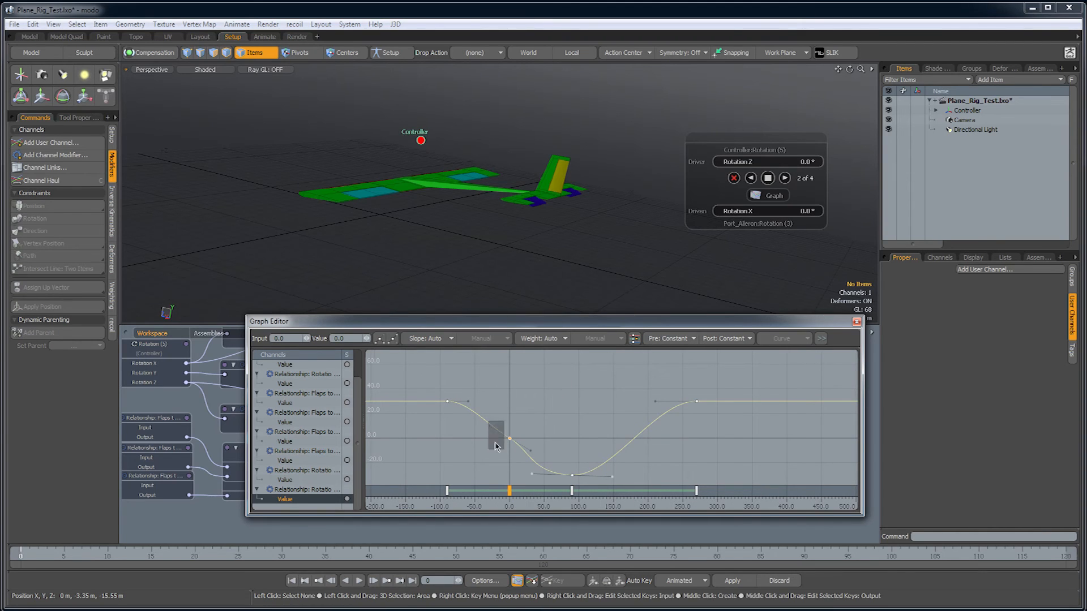
alt+drag(543, 255, 643, 204)
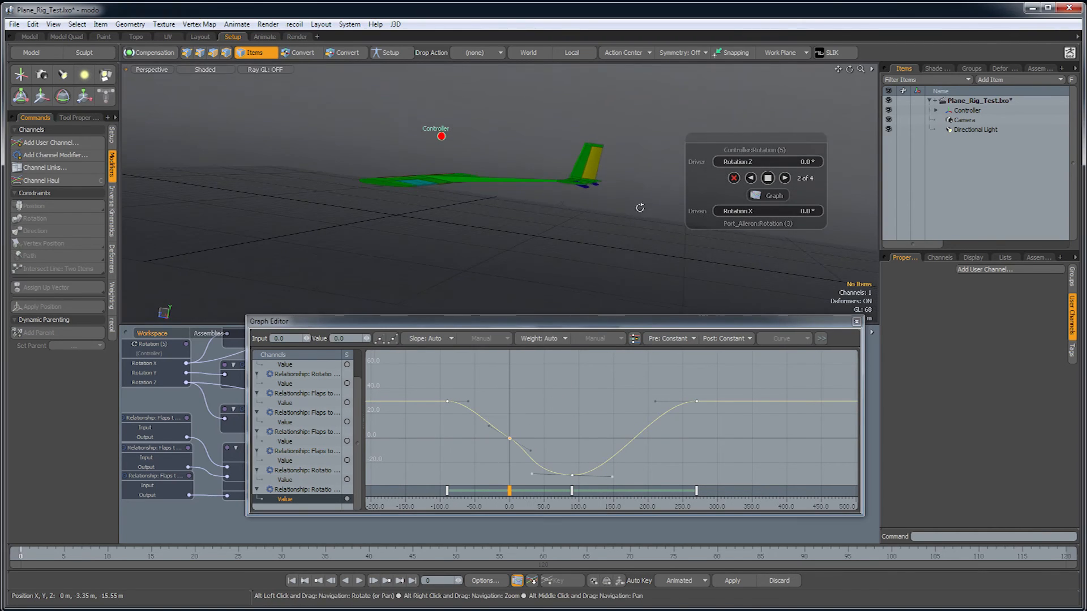
middle_click(633, 444)
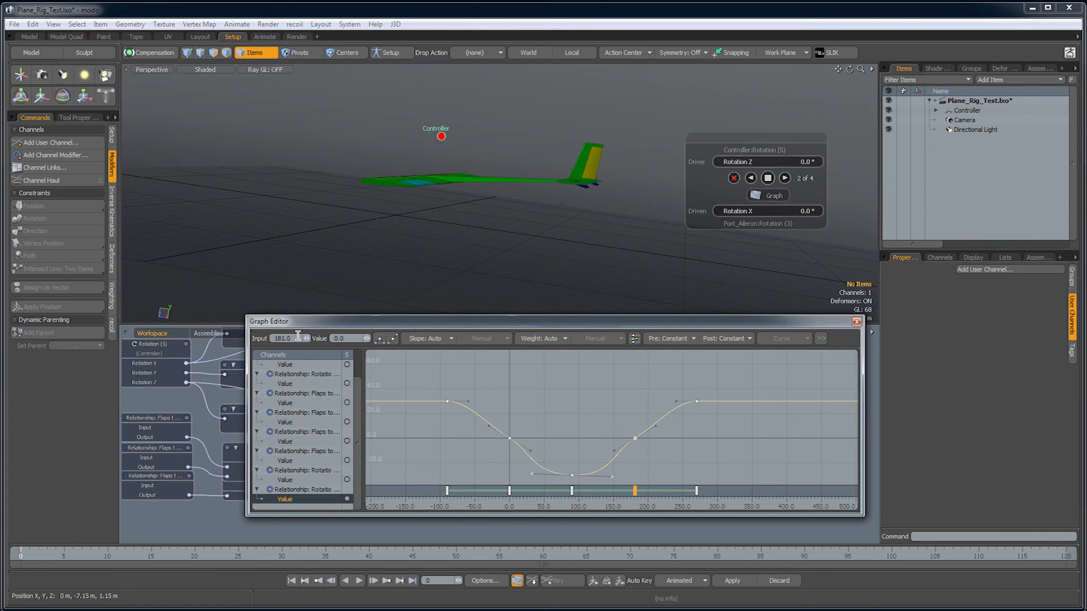
text(180)
key(Return)
Set the slope of the three middle keys, at inputs 0, 90 and 180, to Auto.
alt+drag(599, 449, 598, 442)
drag(453, 377, 416, 412)
alt+drag(492, 379, 482, 377)
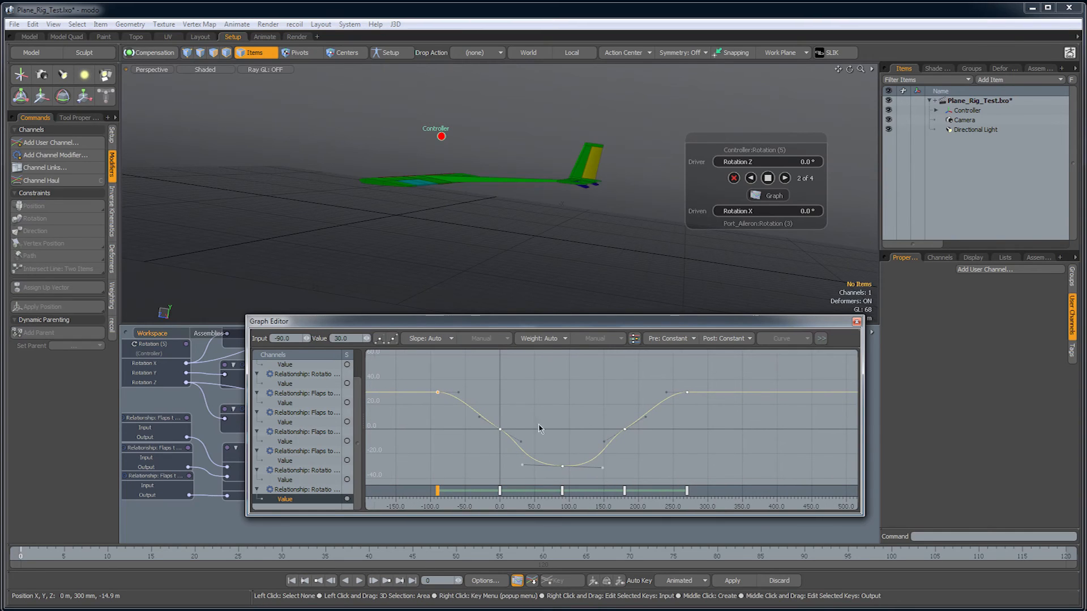
drag(577, 445, 643, 475)
click(435, 338)
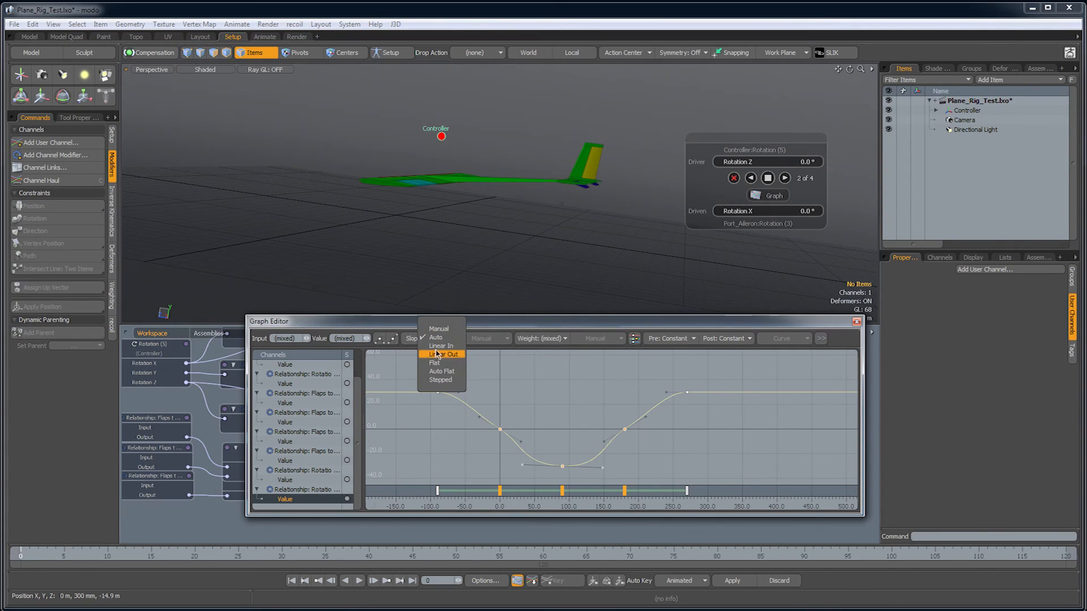
click(449, 339)
Set both the pre and post behaviour of the aileron curve to Oscillate.
alt+drag(631, 408, 640, 405)
alt+right_drag(639, 406, 680, 338)
click(690, 338)
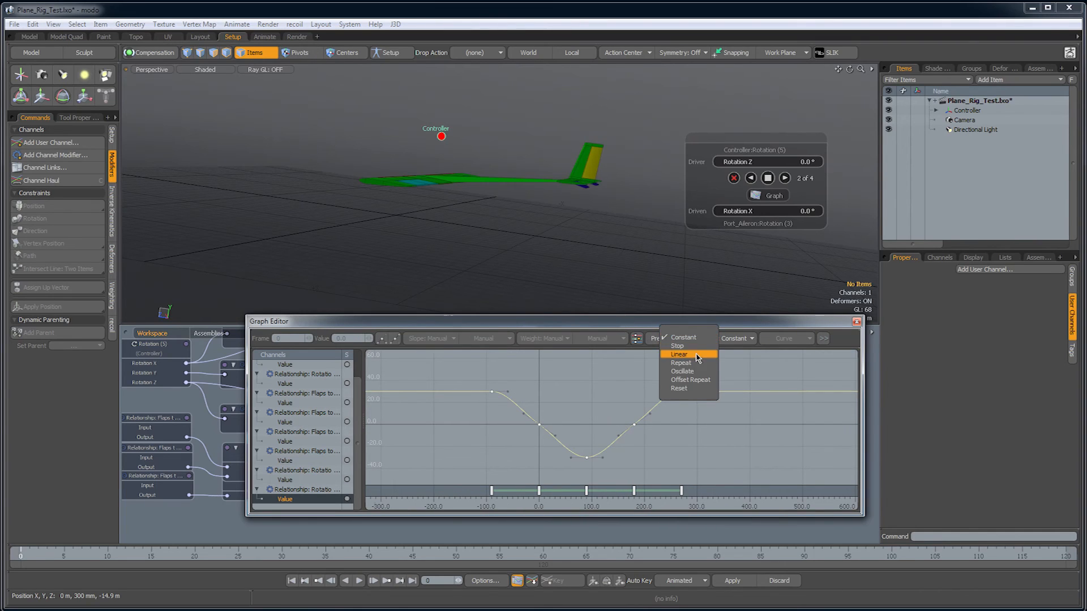
click(699, 372)
click(735, 339)
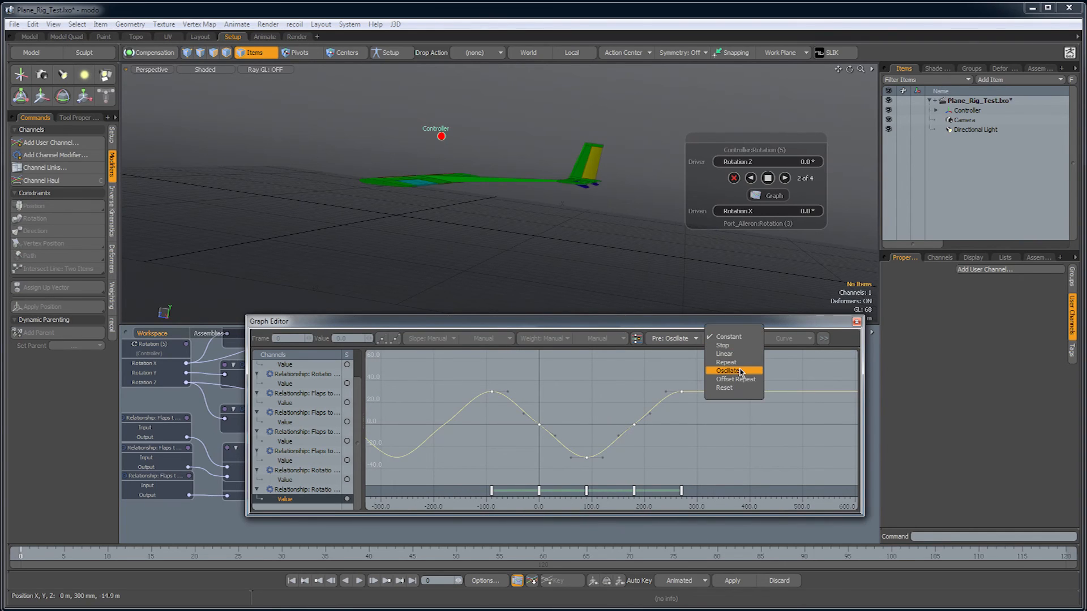
click(740, 371)
Delete the keys at inputs 180 and 0, keeping only the curve's peak and trough keys.
click(634, 424)
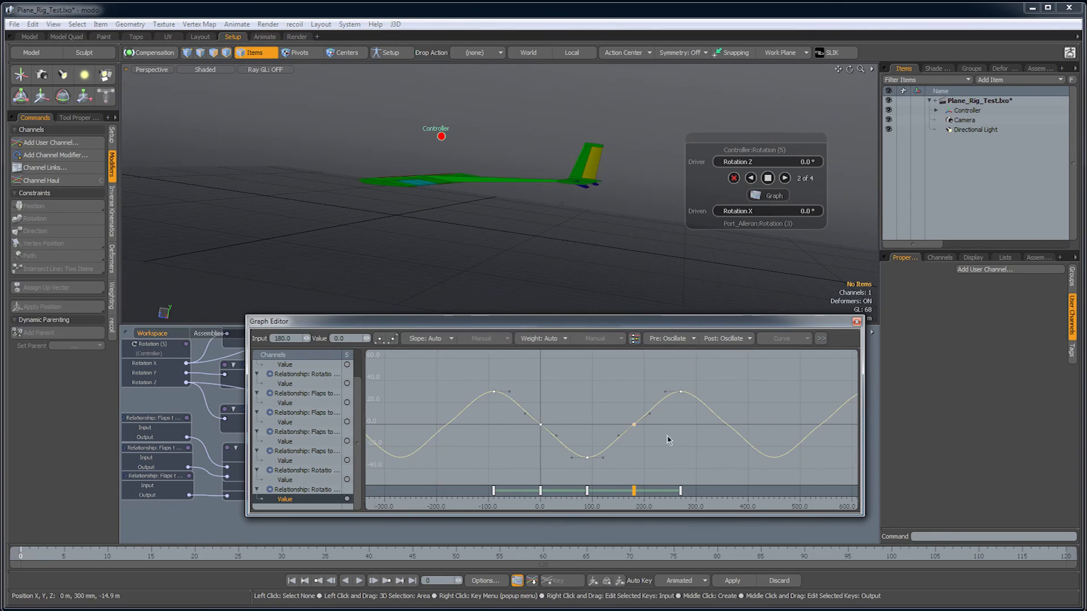
key(Delete)
drag(558, 416, 529, 447)
key(Delete)
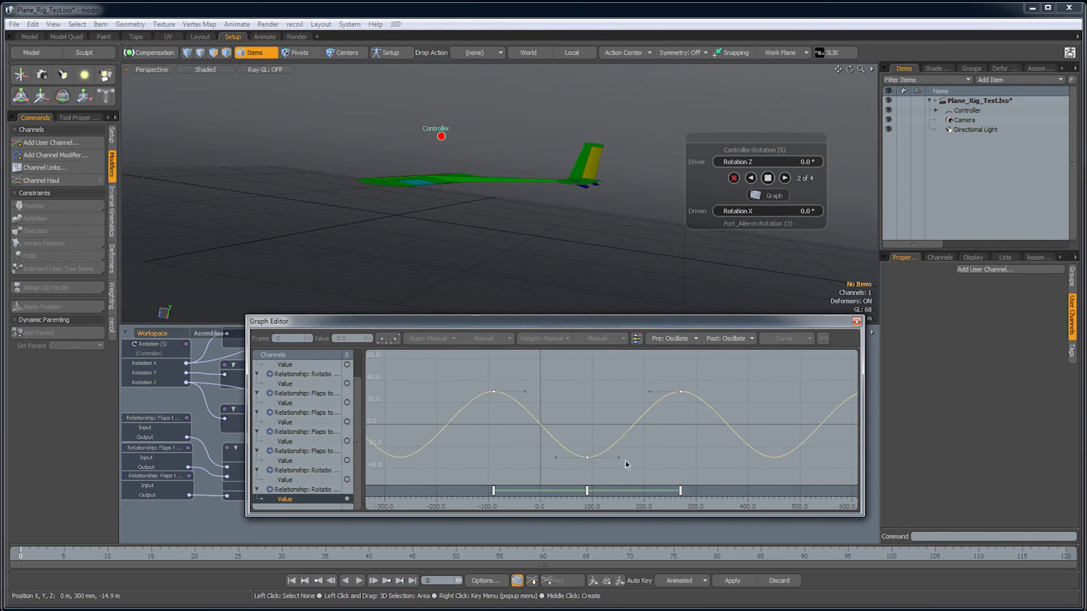
Try to reshape the tangent handles of the key at input 90, and undo the last handle change.
click(621, 459)
alt+drag(643, 456, 621, 416)
click(563, 461)
alt+drag(576, 462, 545, 453)
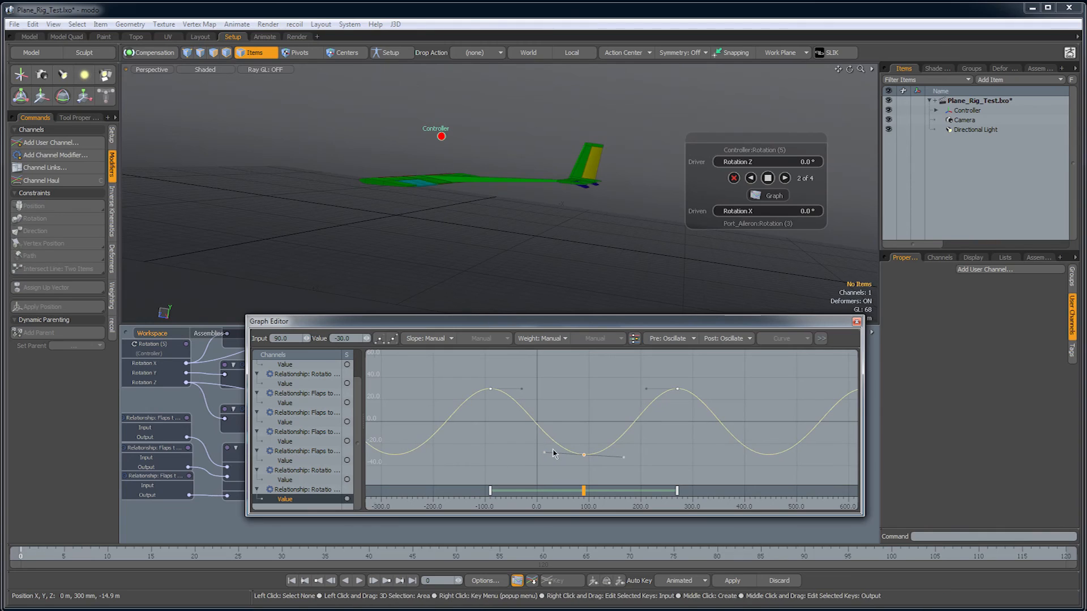
key(ctrl+z)
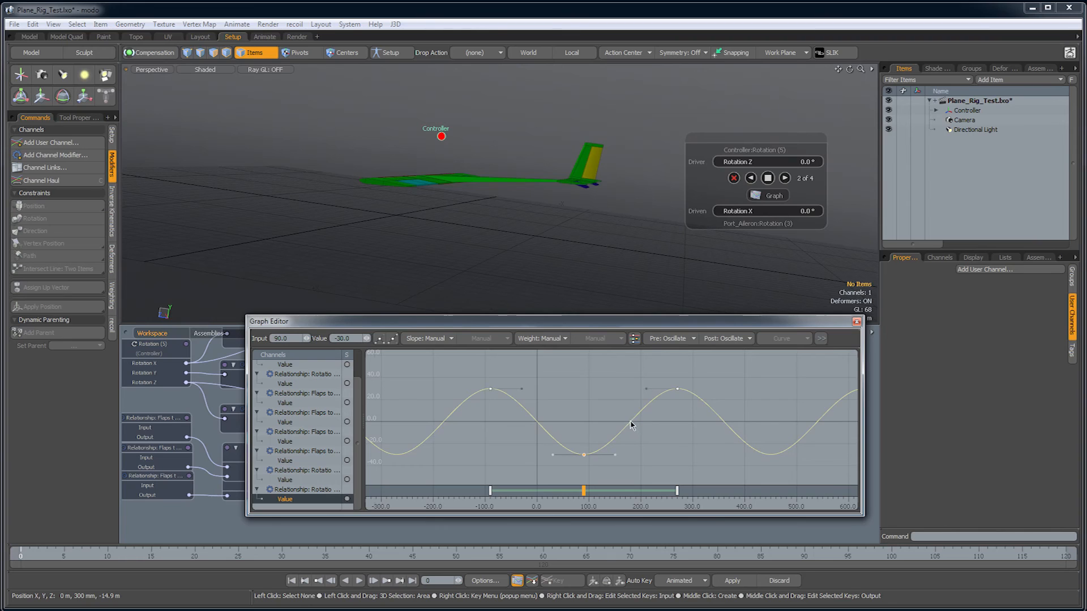
alt+drag(628, 435, 622, 434)
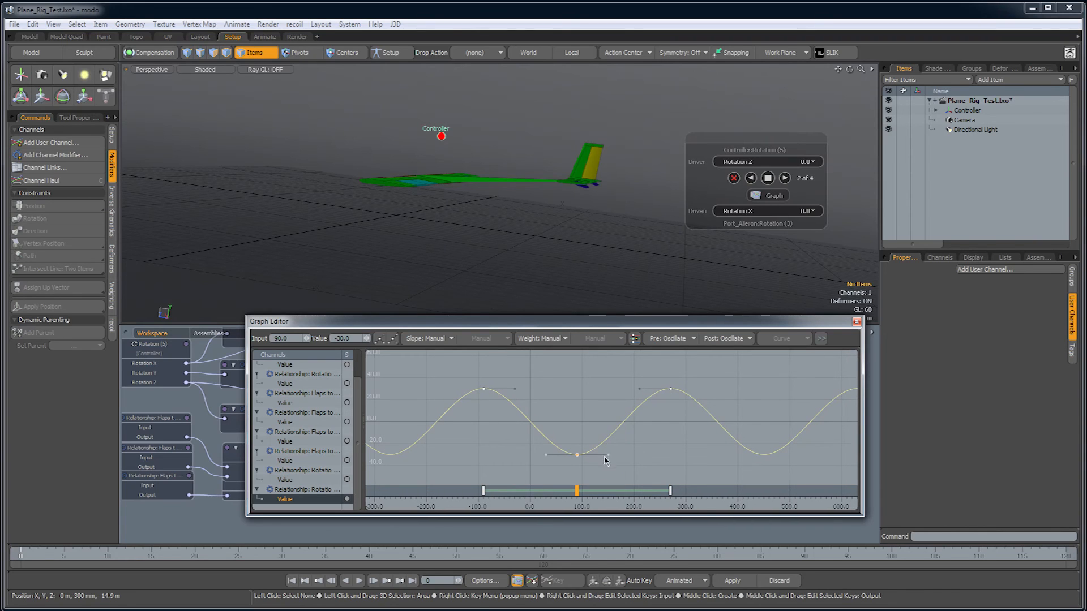
alt+drag(423, 223, 498, 230)
alt+drag(437, 185, 605, 182)
alt+drag(442, 194, 429, 175)
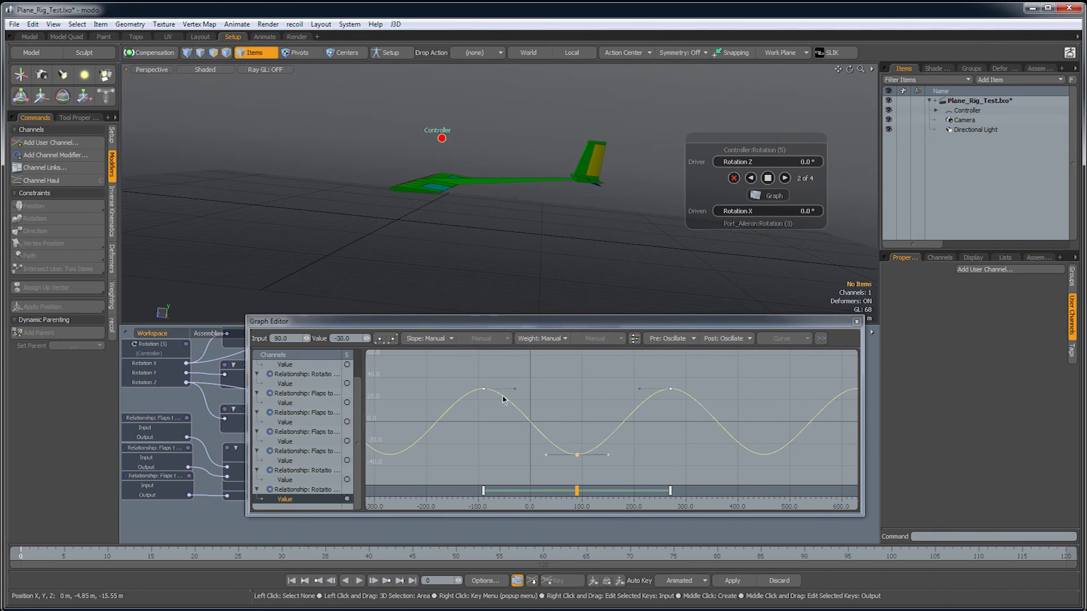
Add a key to the aileron curve at input 180 with a value of 0.
middle_click(622, 419)
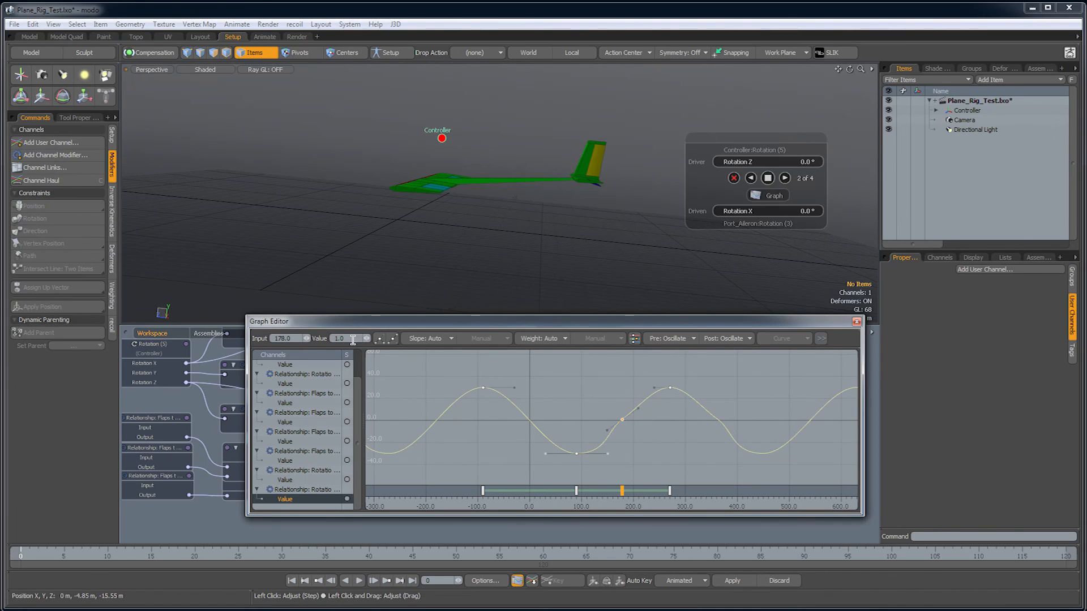
click(291, 341)
text(180)
key(Return)
click(345, 338)
text(0)
key(Return)
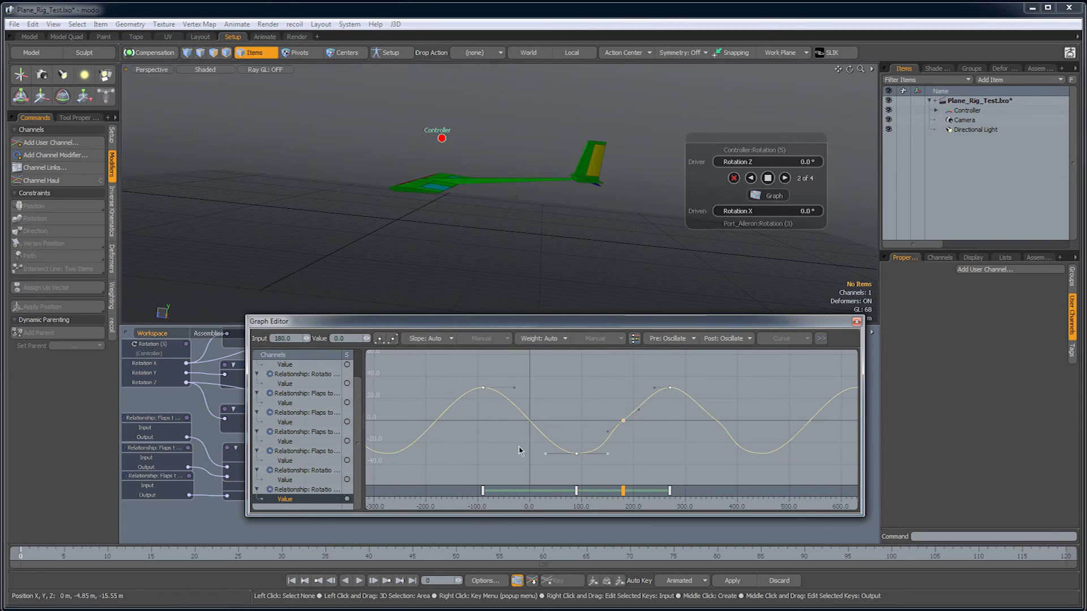
Add a key to the aileron curve at about input 28, between the peak and the trough.
middle_click(544, 406)
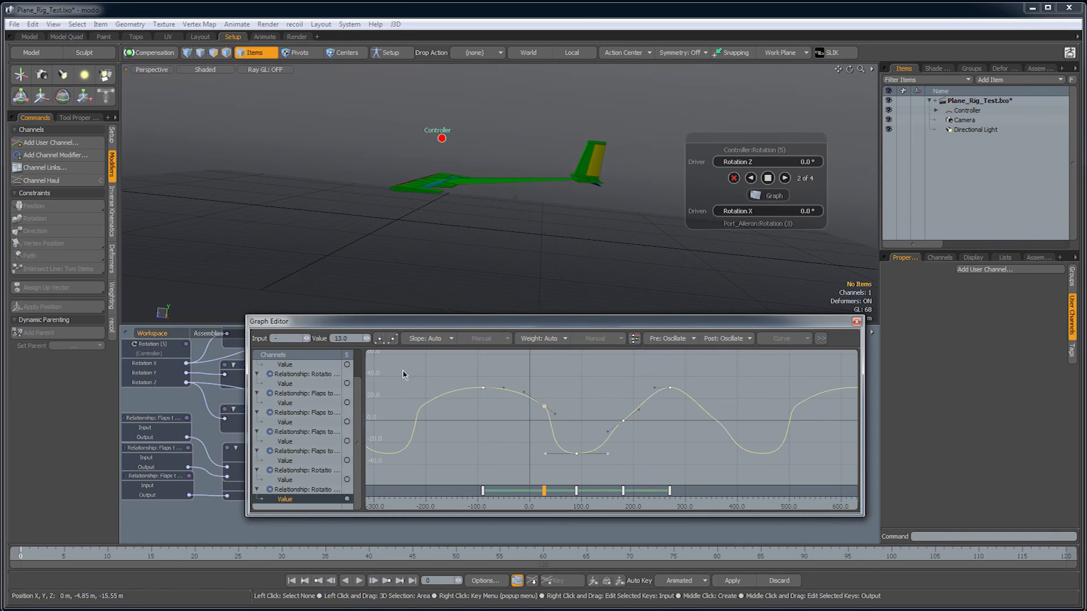
key(Return)
text(0)
key(Return)
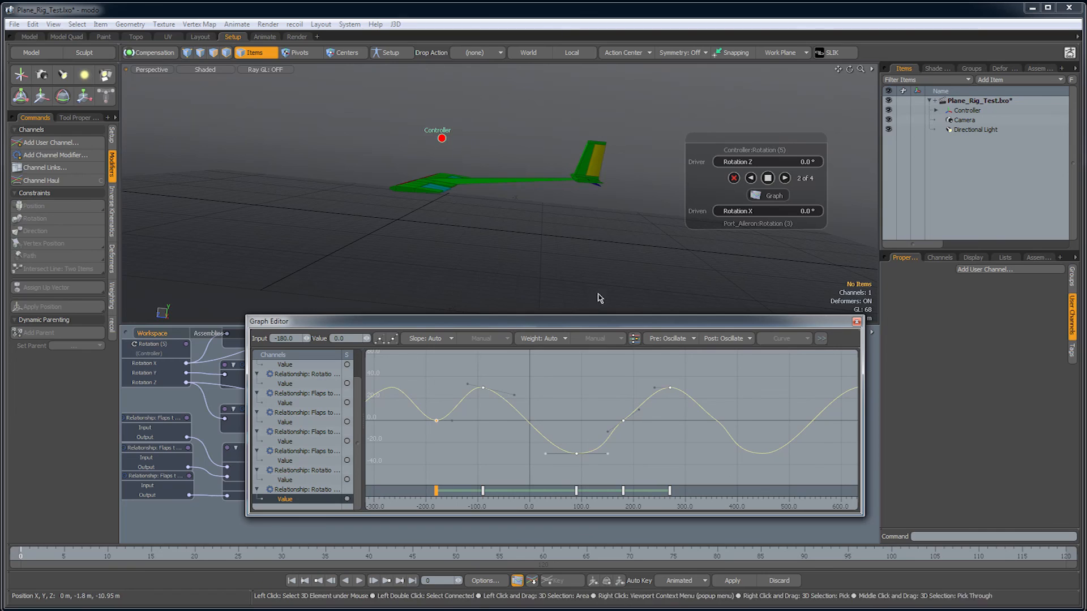
key(ctrl+z)
key(ctrl+z)
Set the key between the peak and the trough to input 0 and value 0.
alt+drag(561, 396, 554, 401)
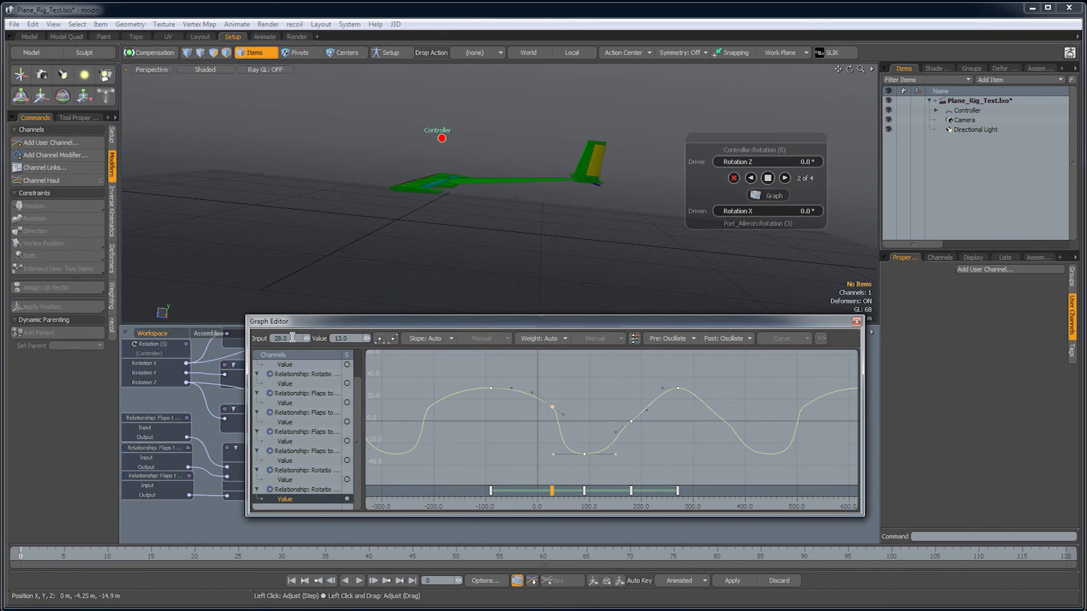
text(0)
key(Return)
drag(341, 339, 332, 338)
text(0)
key(Return)
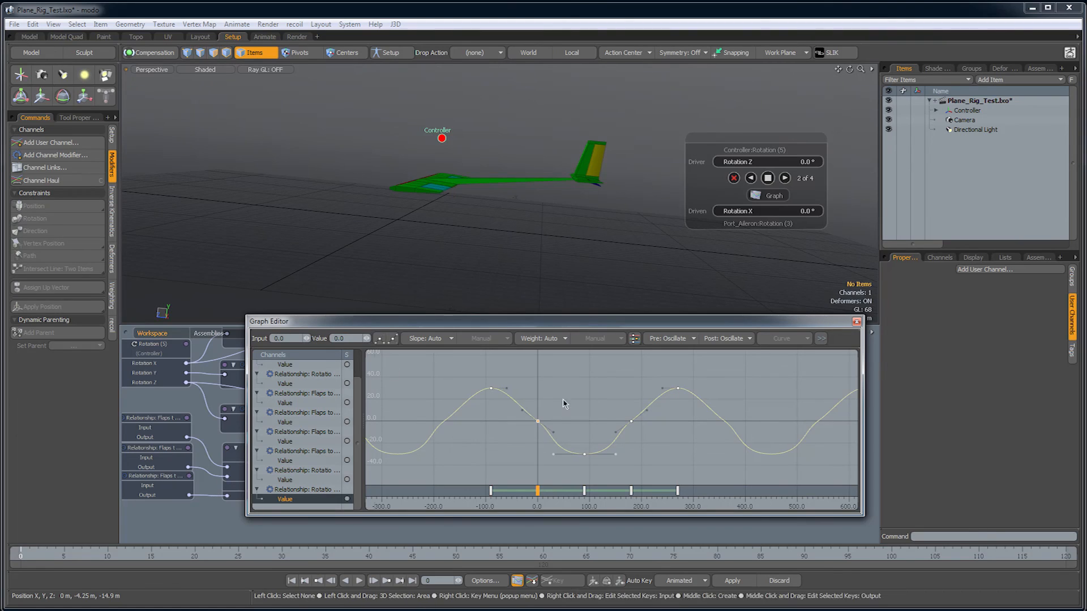
Select all keys of the aileron curve and set both their slope and weight to Auto.
click(563, 402)
drag(579, 325, 557, 337)
click(461, 413)
ctrl+alt+right_drag(651, 441, 605, 453)
alt+drag(606, 453, 592, 449)
drag(809, 531, 810, 545)
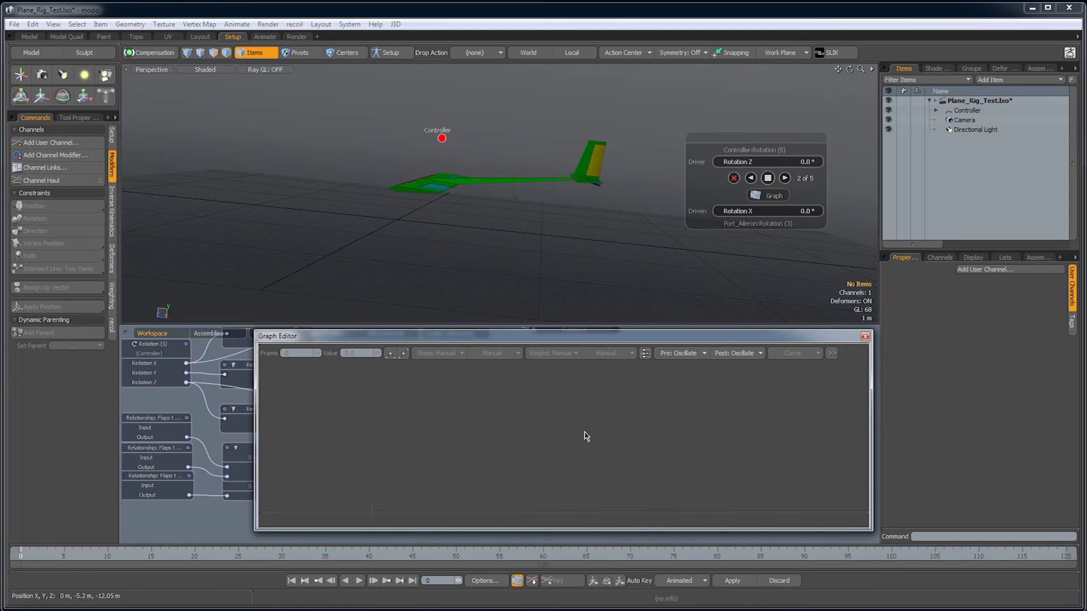
drag(536, 513, 536, 513)
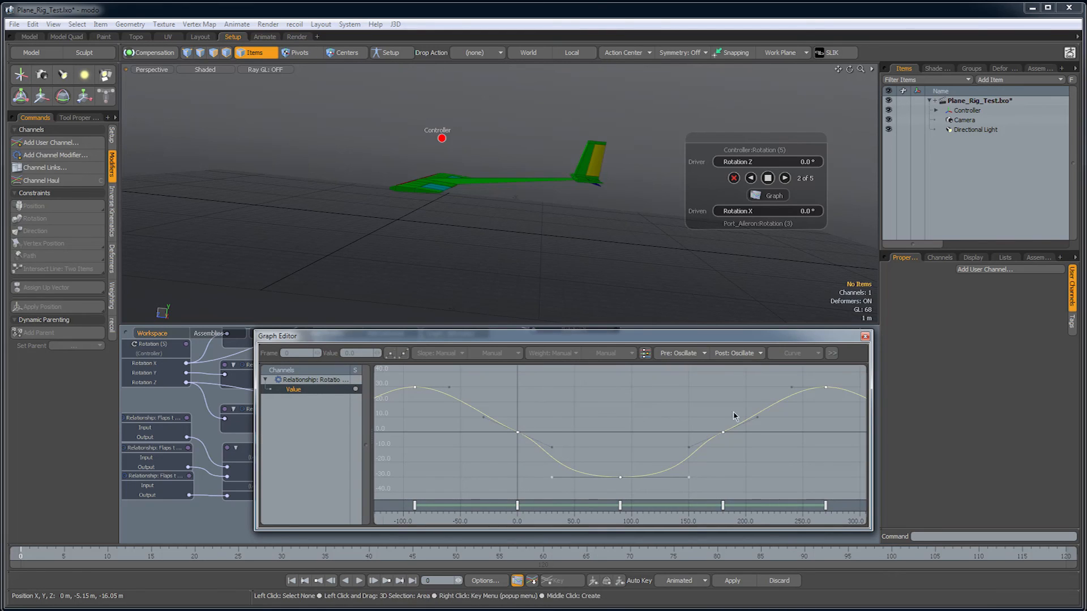
drag(838, 386, 378, 501)
click(450, 353)
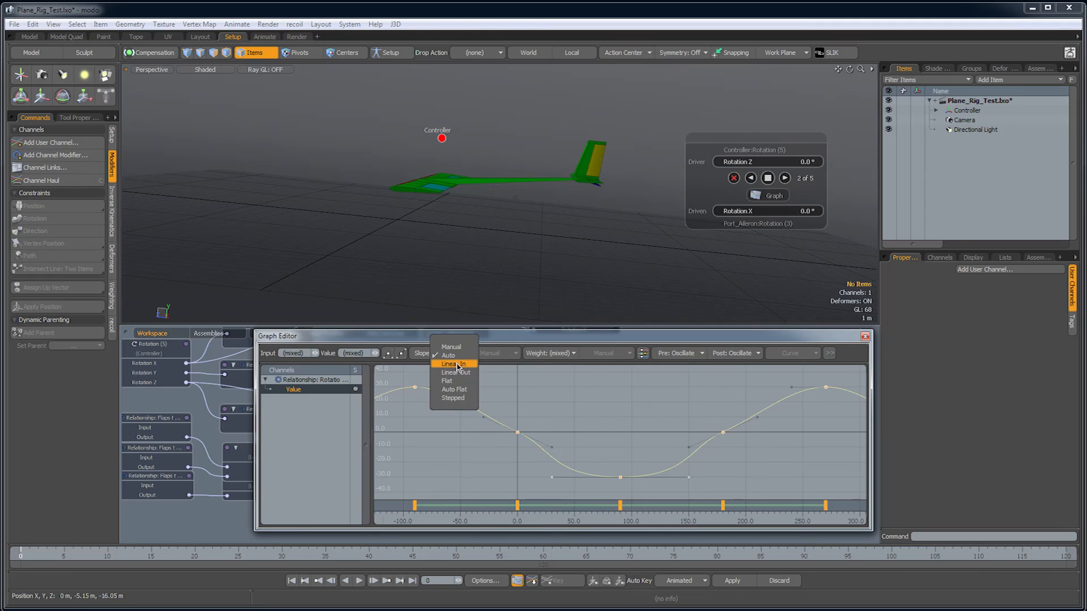
click(449, 355)
click(548, 353)
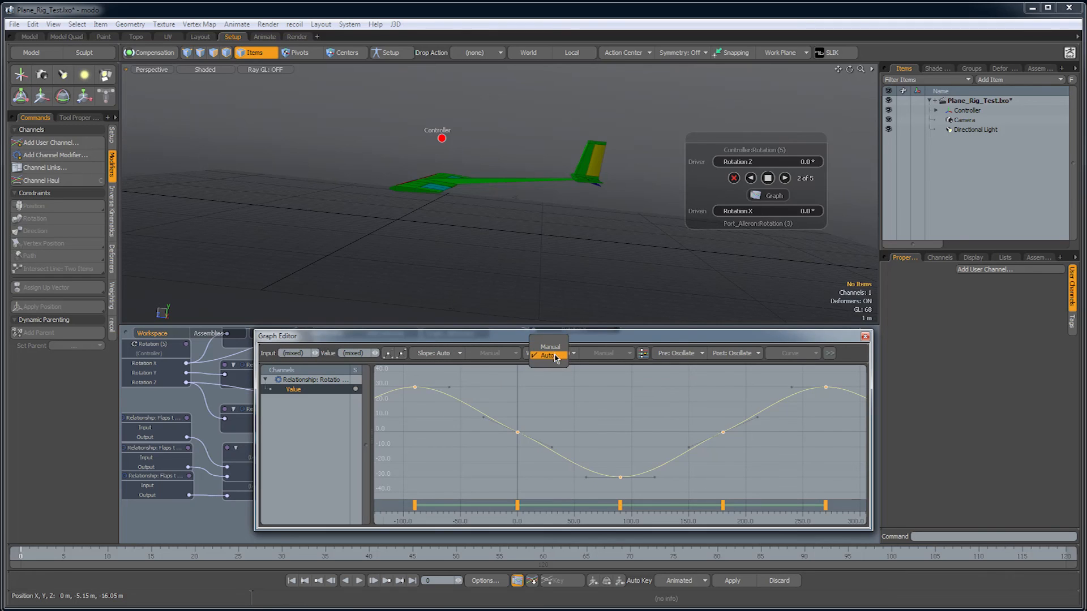
click(547, 353)
Deselect the aileron curve's keys and close the Graph Editor.
scroll(660, 463, down, 5)
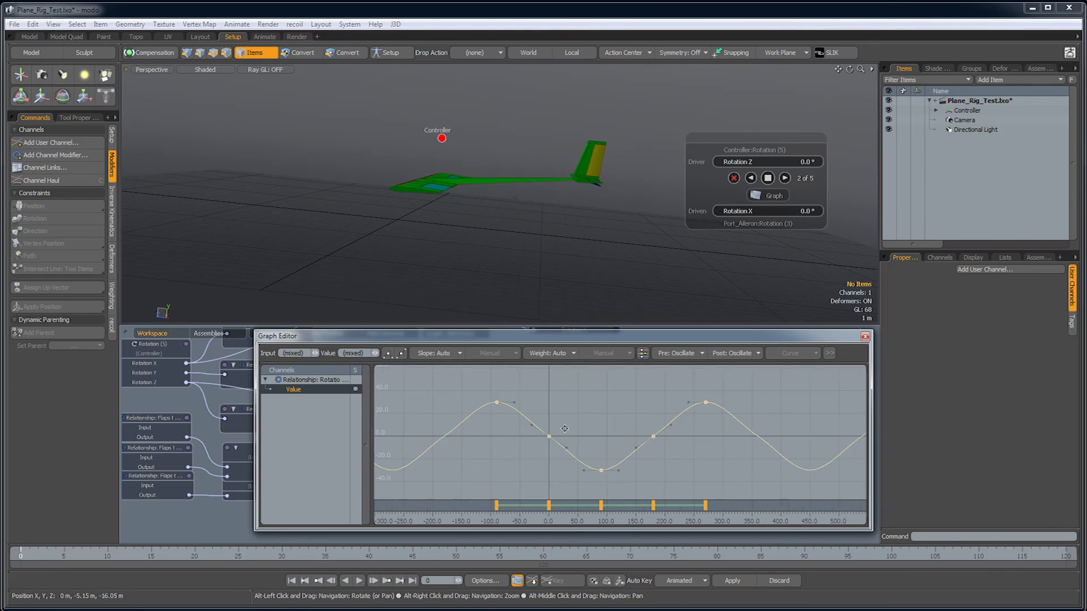
click(606, 434)
drag(723, 342, 787, 349)
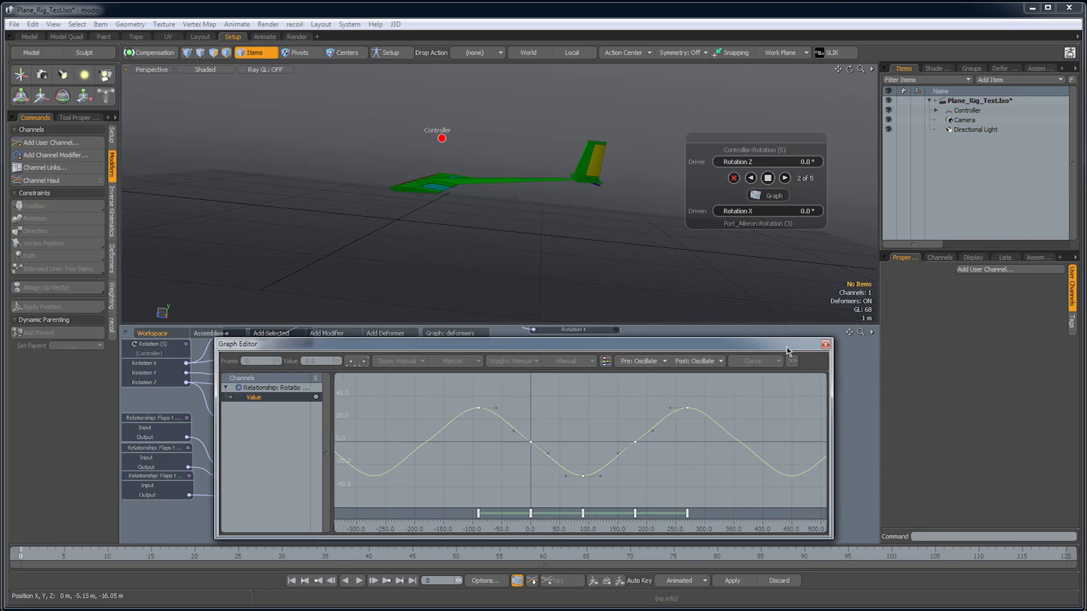
click(824, 345)
Set the slope and weight of all keys on the elevator relationship's curve to Auto, and close the Graph Editor.
alt+drag(604, 355, 583, 451)
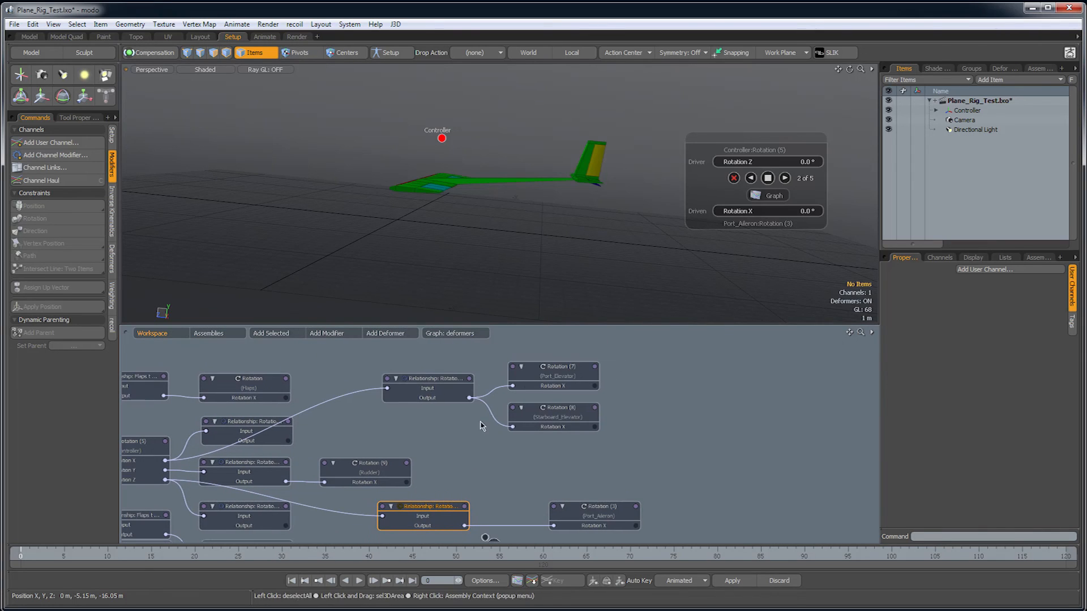
click(440, 386)
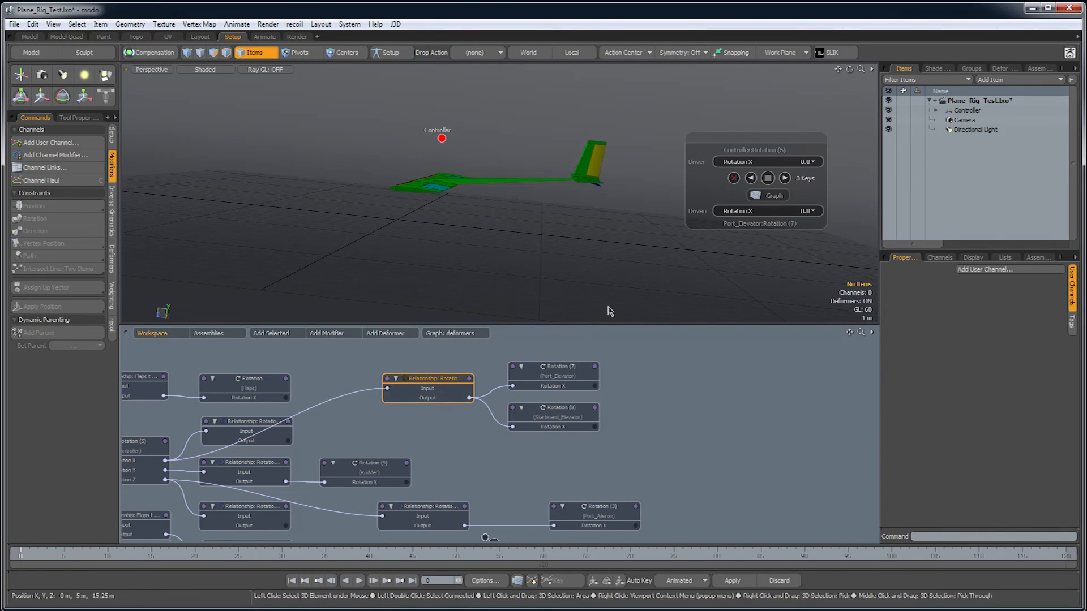
click(771, 196)
ctrl+alt+drag(698, 418, 884, 595)
click(396, 361)
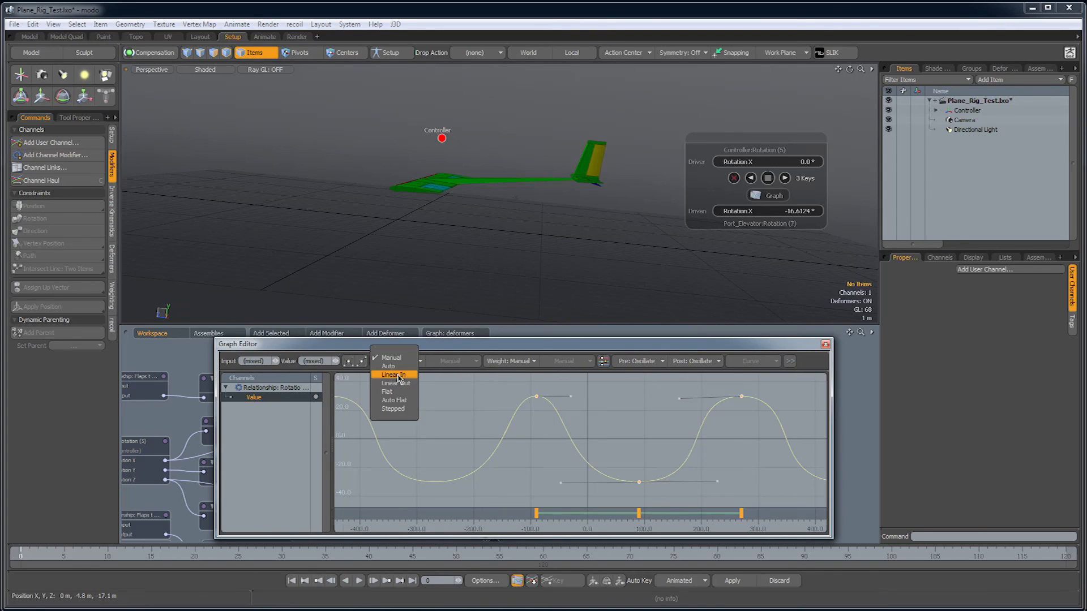
click(402, 368)
click(513, 365)
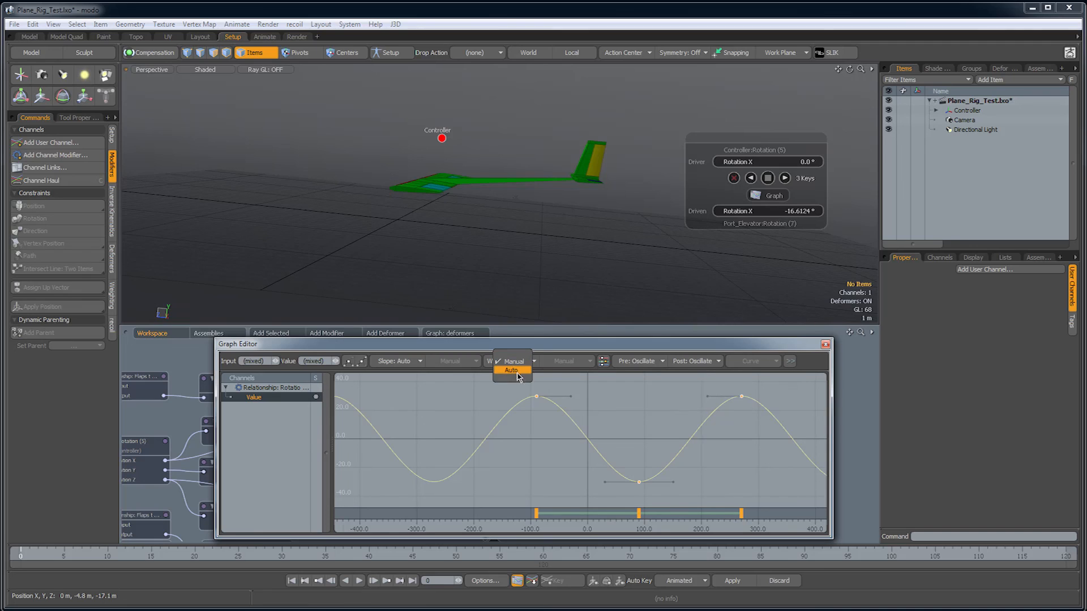
click(519, 371)
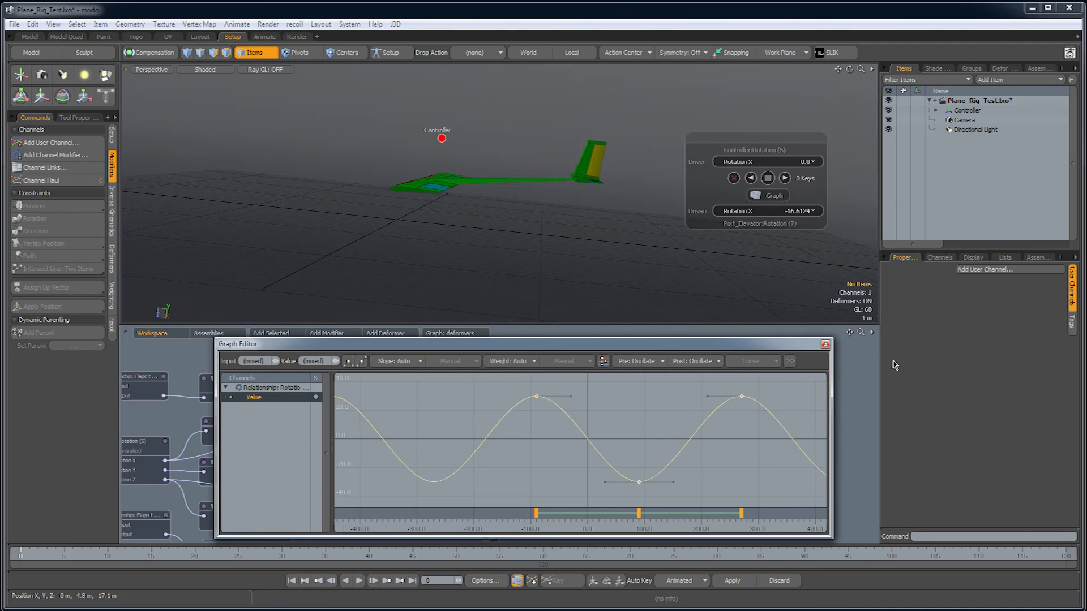
click(825, 345)
Link the aileron relationship's output through the -1.00 multiply node to Rotation X of Starboard_Aileron, moving the Port_Aileron node up for room.
alt+drag(470, 253, 473, 303)
alt+drag(555, 532, 603, 435)
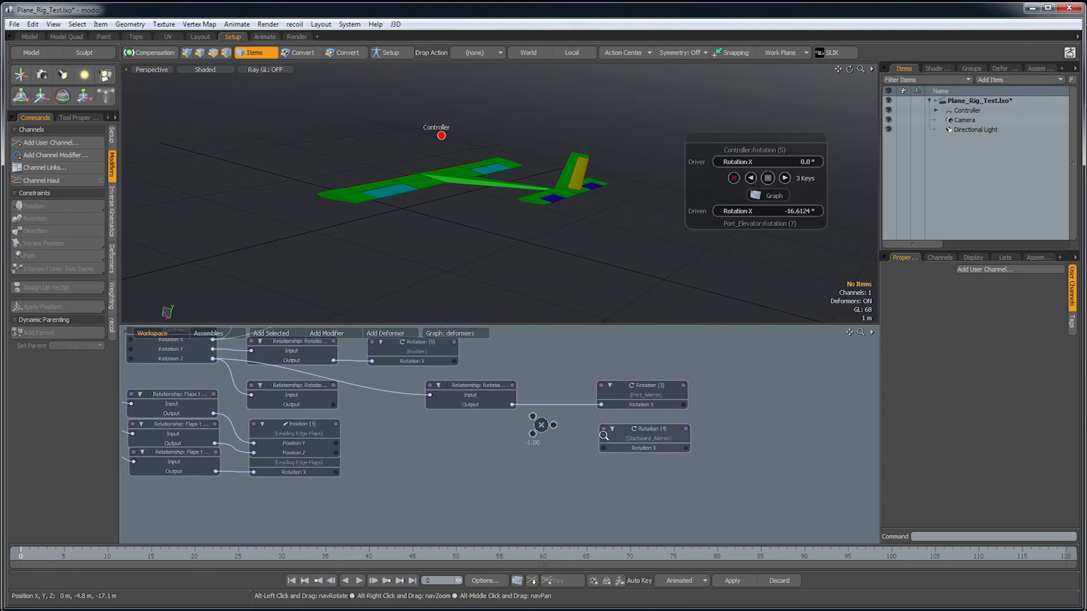
alt+right_drag(604, 435, 574, 455)
click(574, 448)
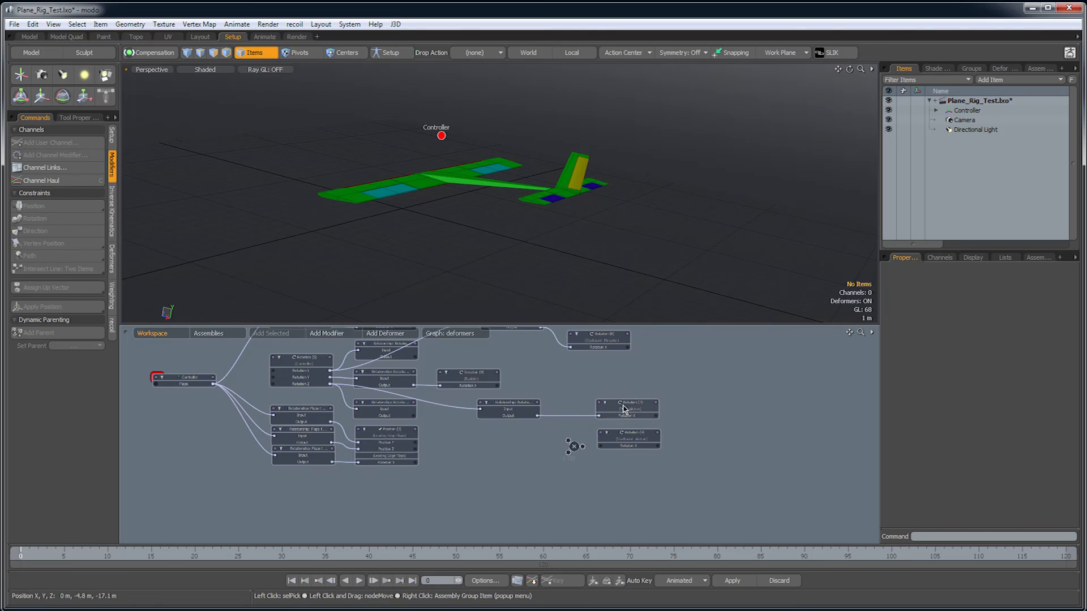
drag(624, 408, 625, 397)
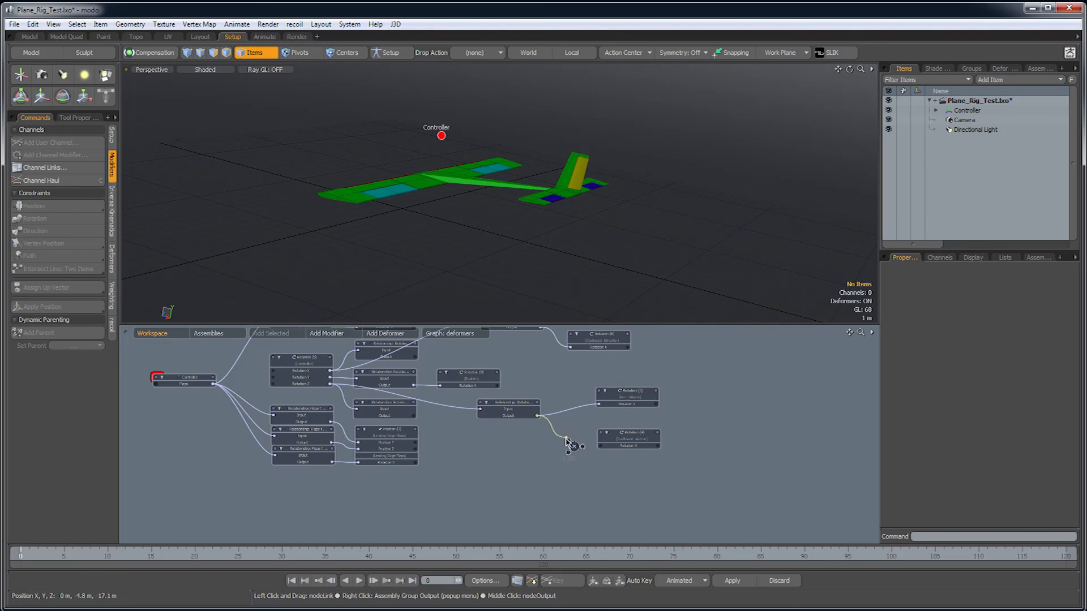
drag(569, 442, 568, 441)
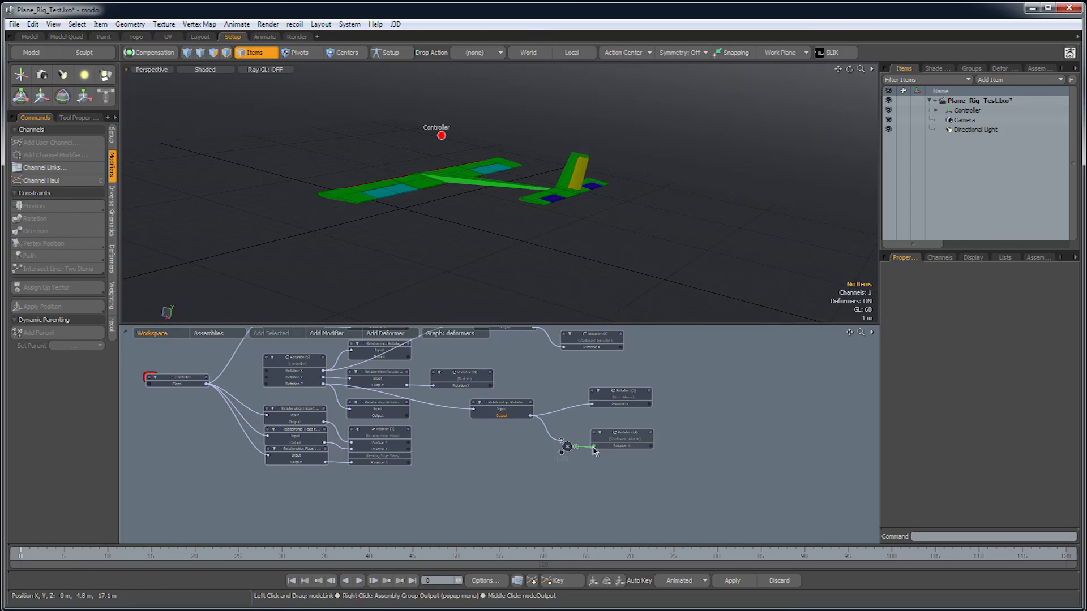
alt+drag(586, 430, 529, 443)
scroll(552, 437, up, 3)
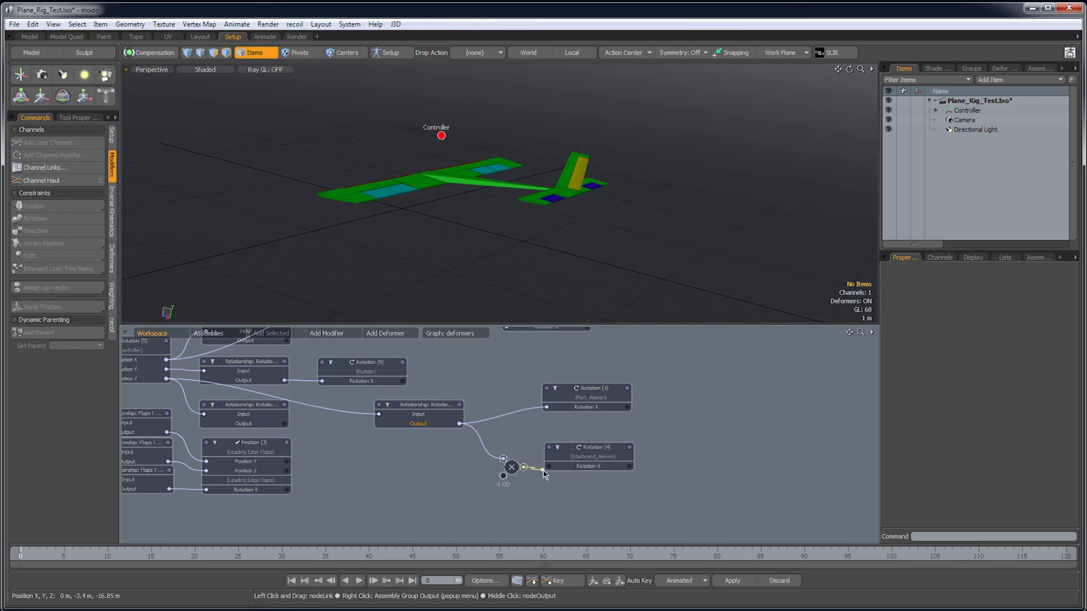
Rotate the Controller about its axes to test the control surfaces, leaving Rotation X at about 2.3°, and deselect it.
alt+drag(491, 289, 506, 291)
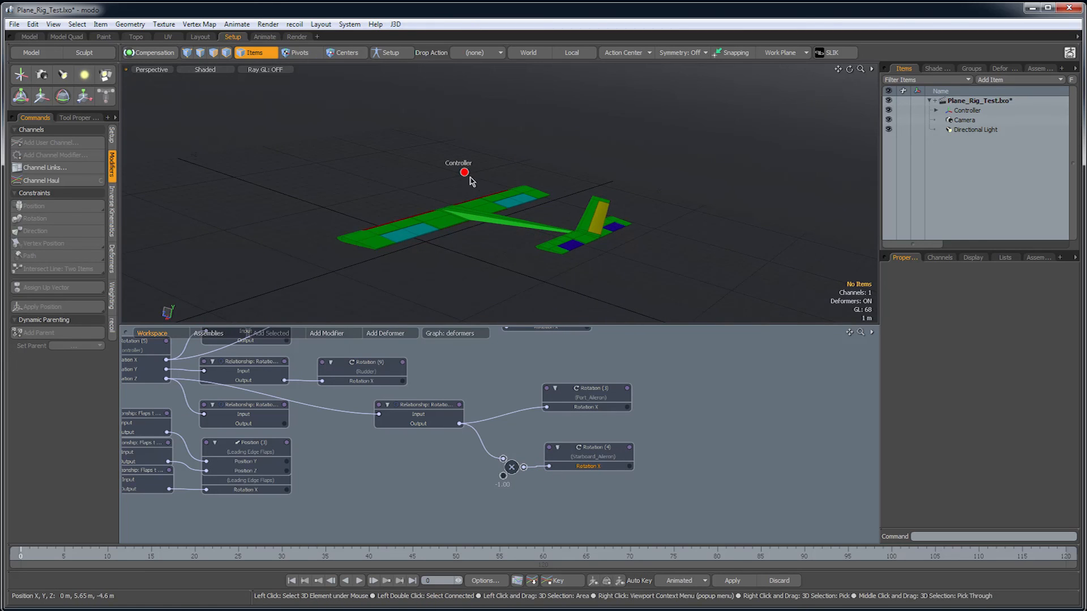
click(465, 173)
key(e)
drag(436, 194, 429, 227)
key(ctrl+z)
drag(497, 252, 601, 236)
drag(501, 203, 517, 184)
alt+drag(575, 221, 603, 240)
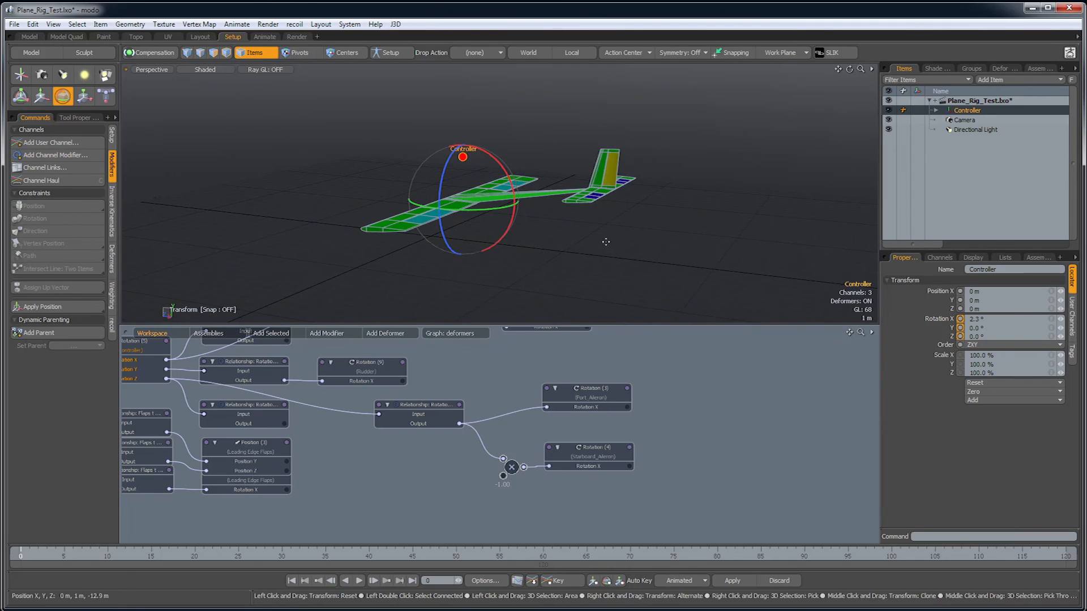
key(space)
click(667, 283)
alt+drag(667, 284, 701, 187)
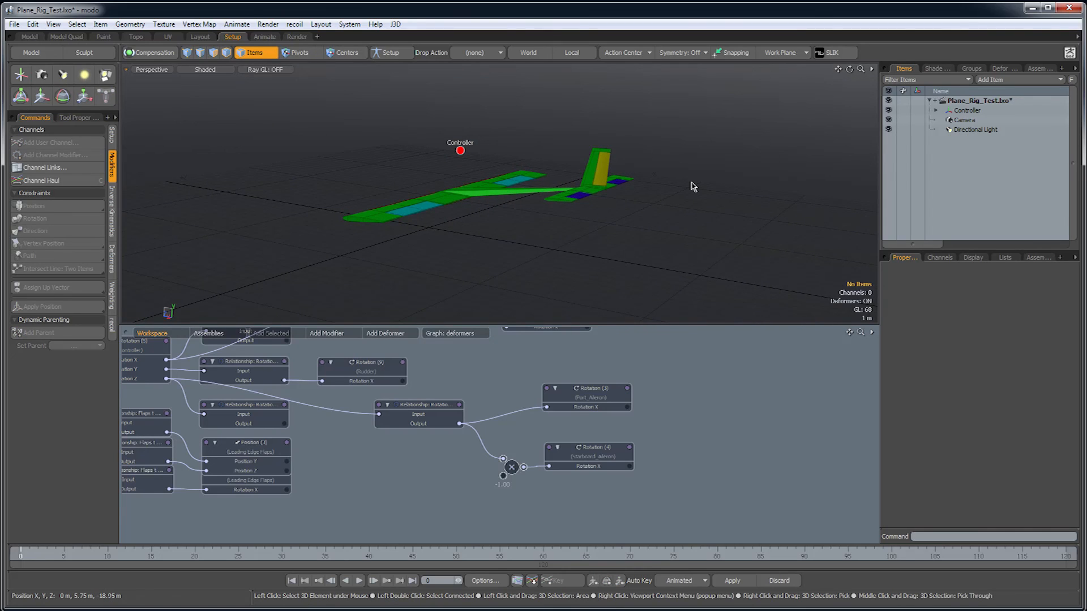